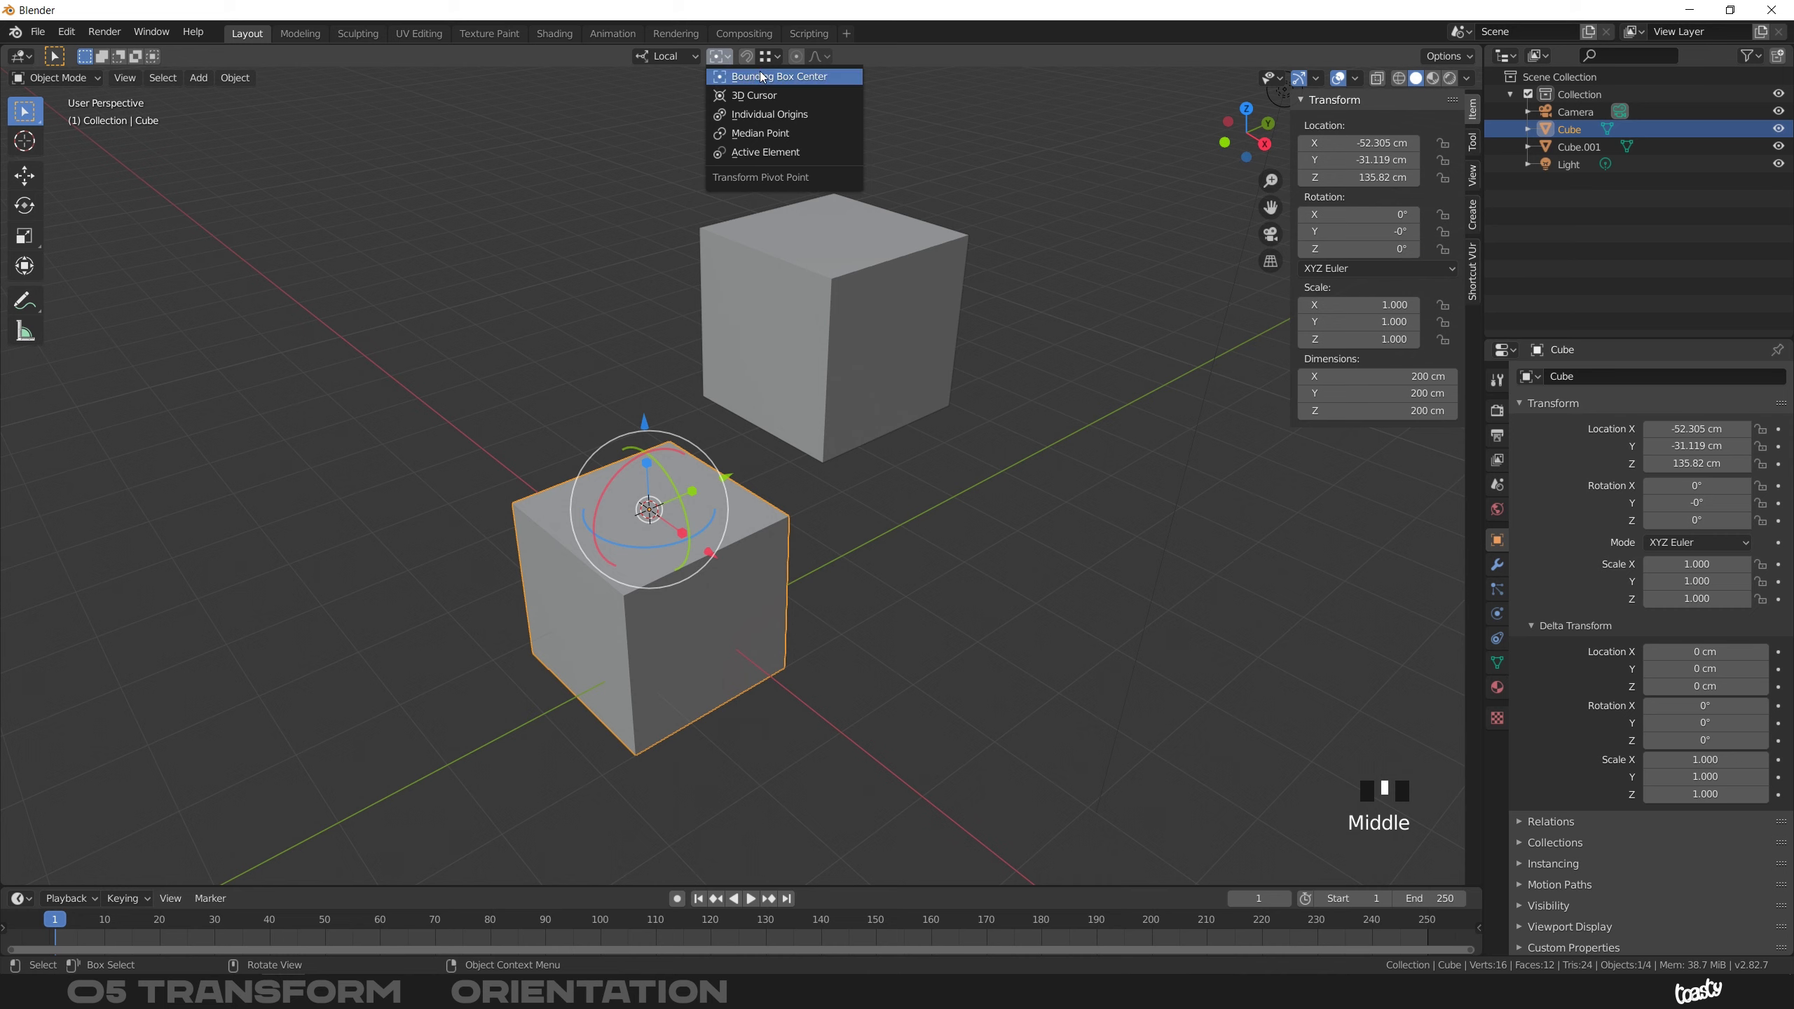
- Close the pivot point choices and select the upper cube, Cube.001, in the viewport
click(662, 467)
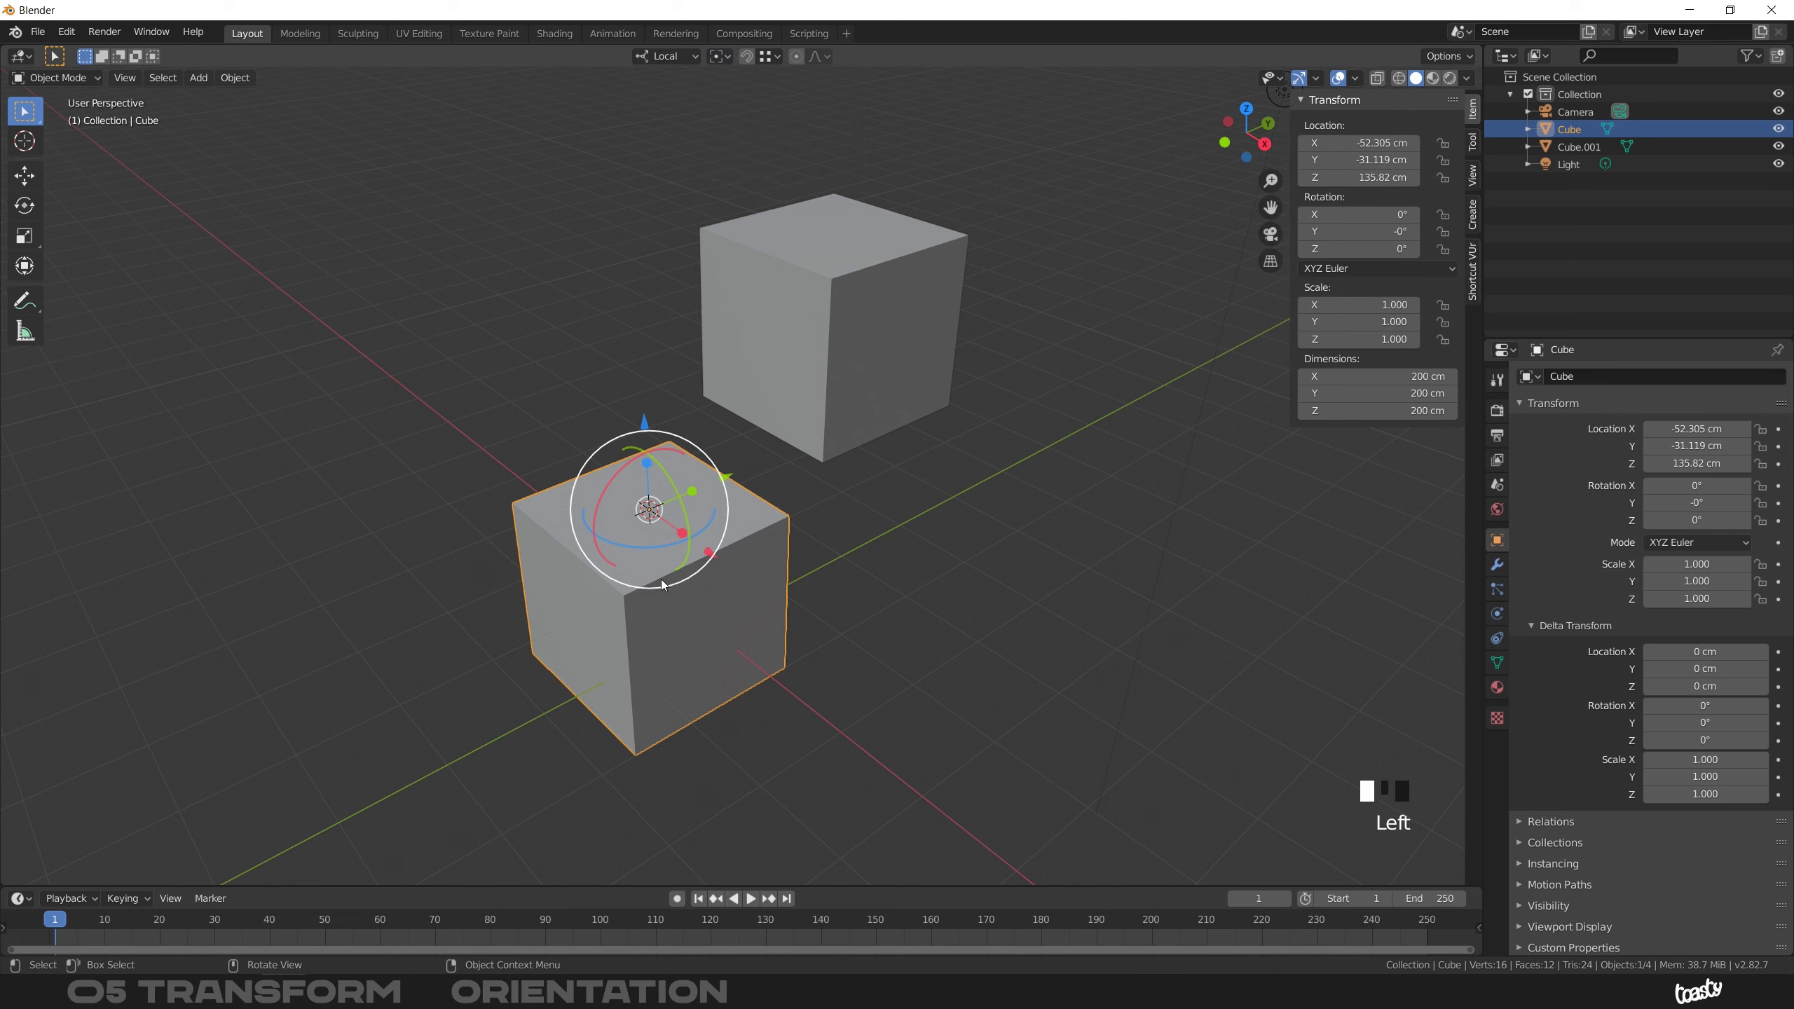
click(700, 651)
click(850, 297)
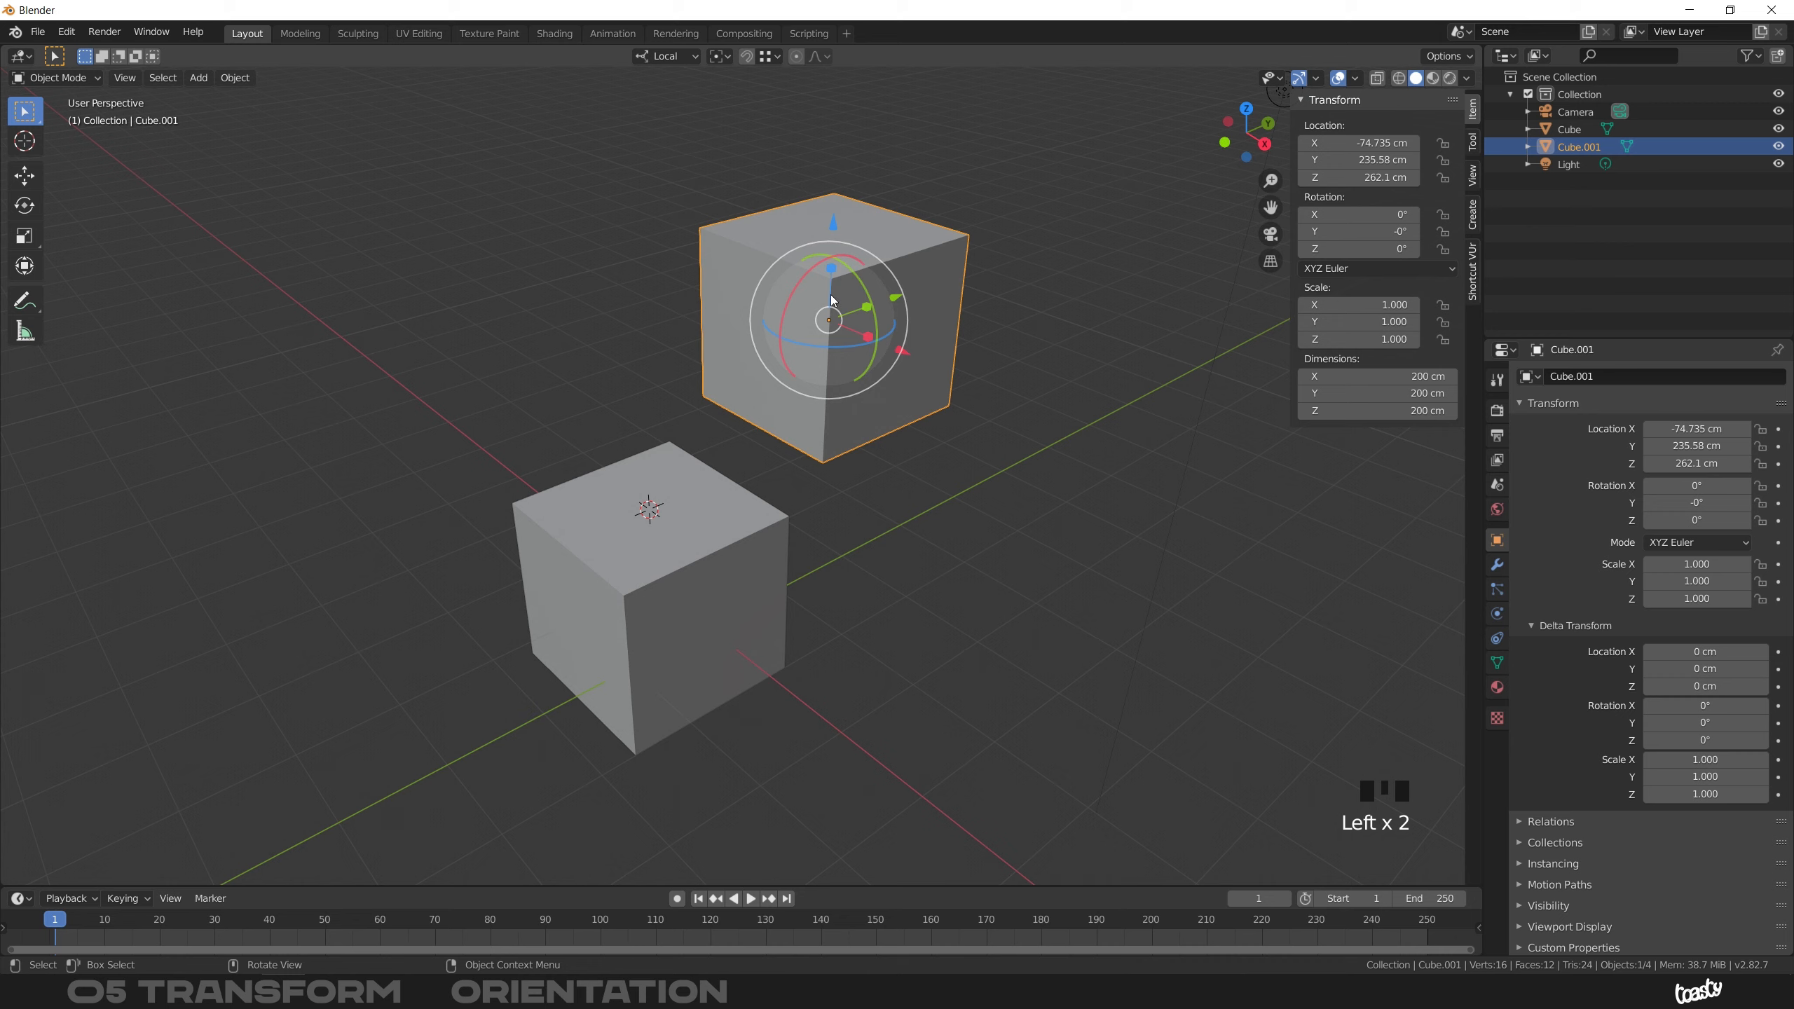
click(1449, 56)
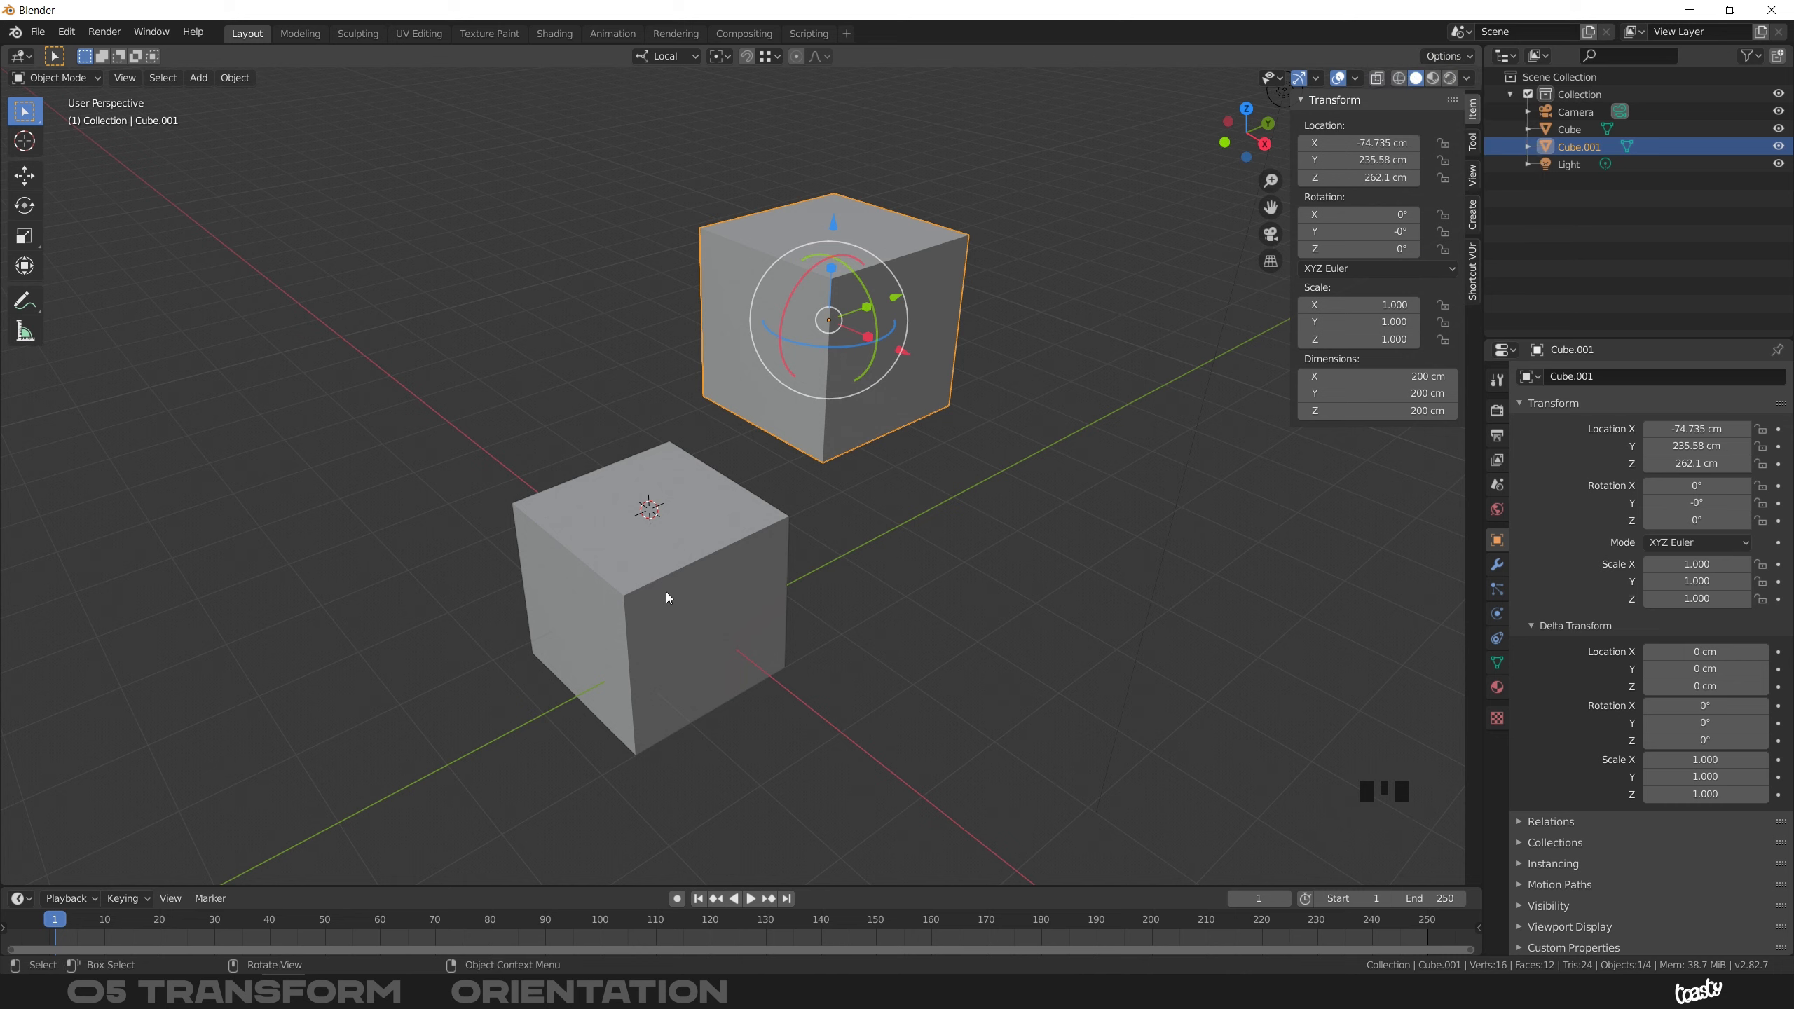
- Create a custom transform orientation from the selected cube and remove it again
click(667, 56)
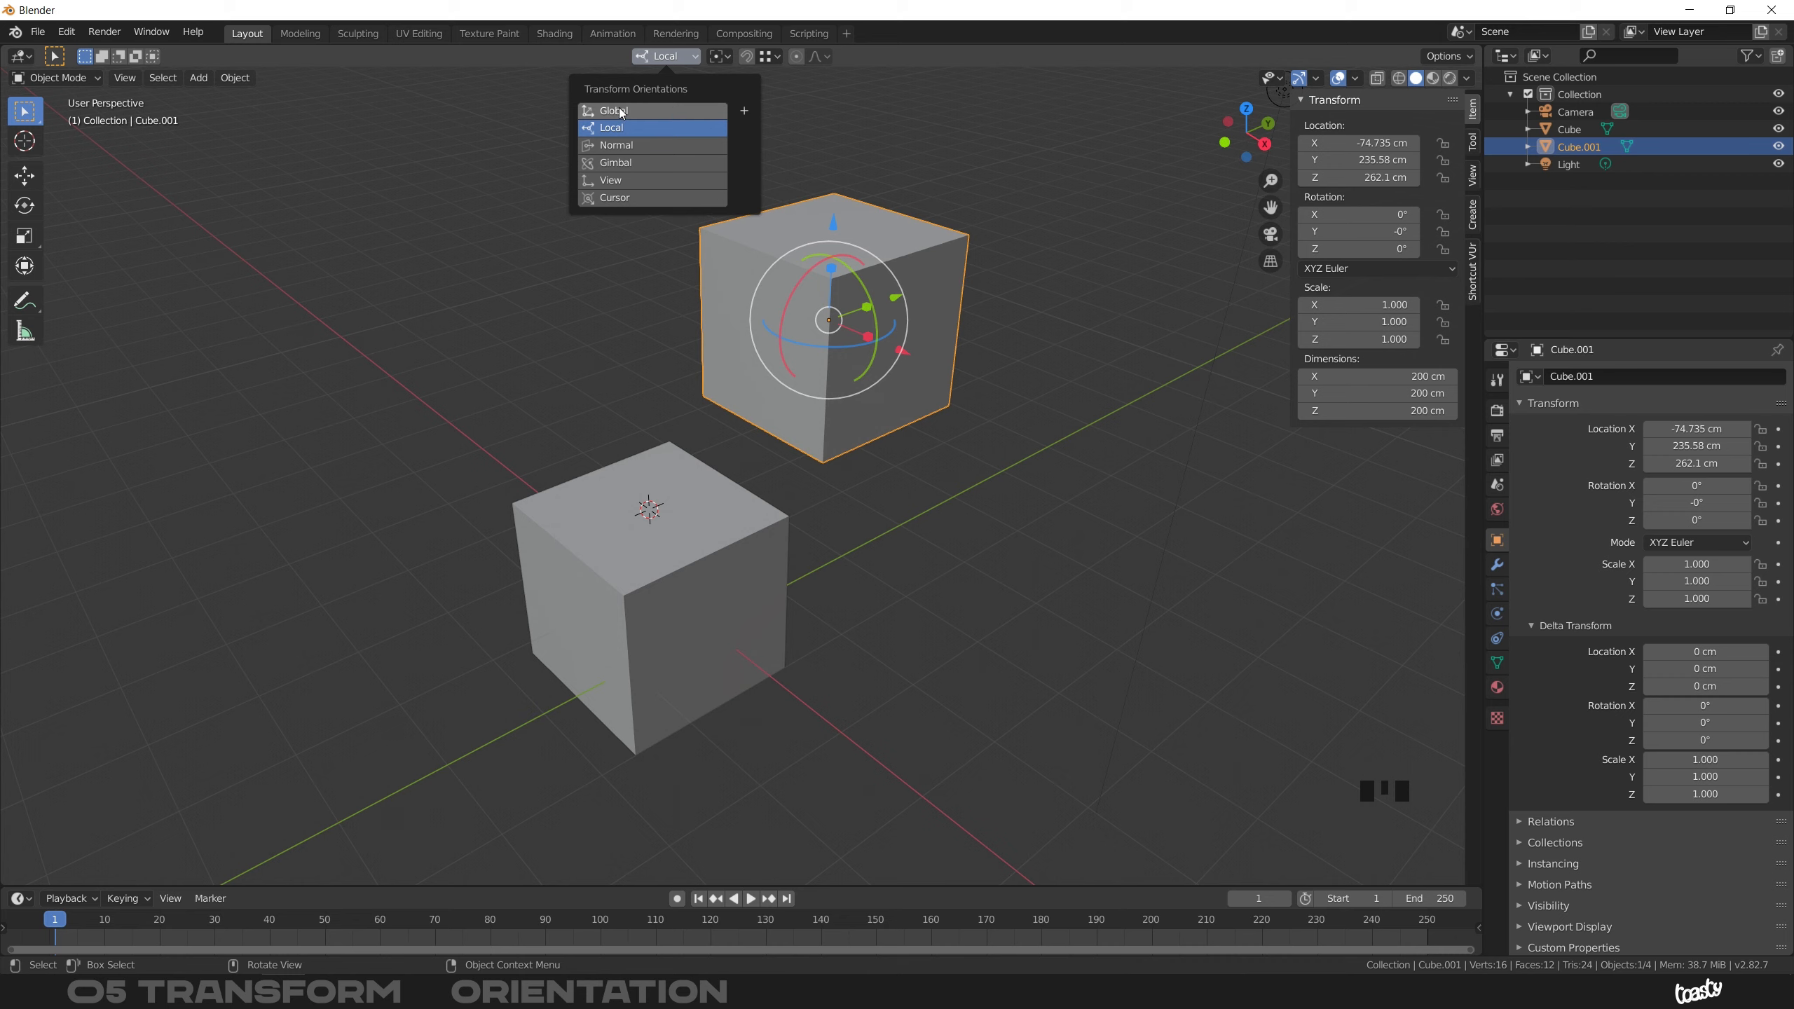
click(685, 55)
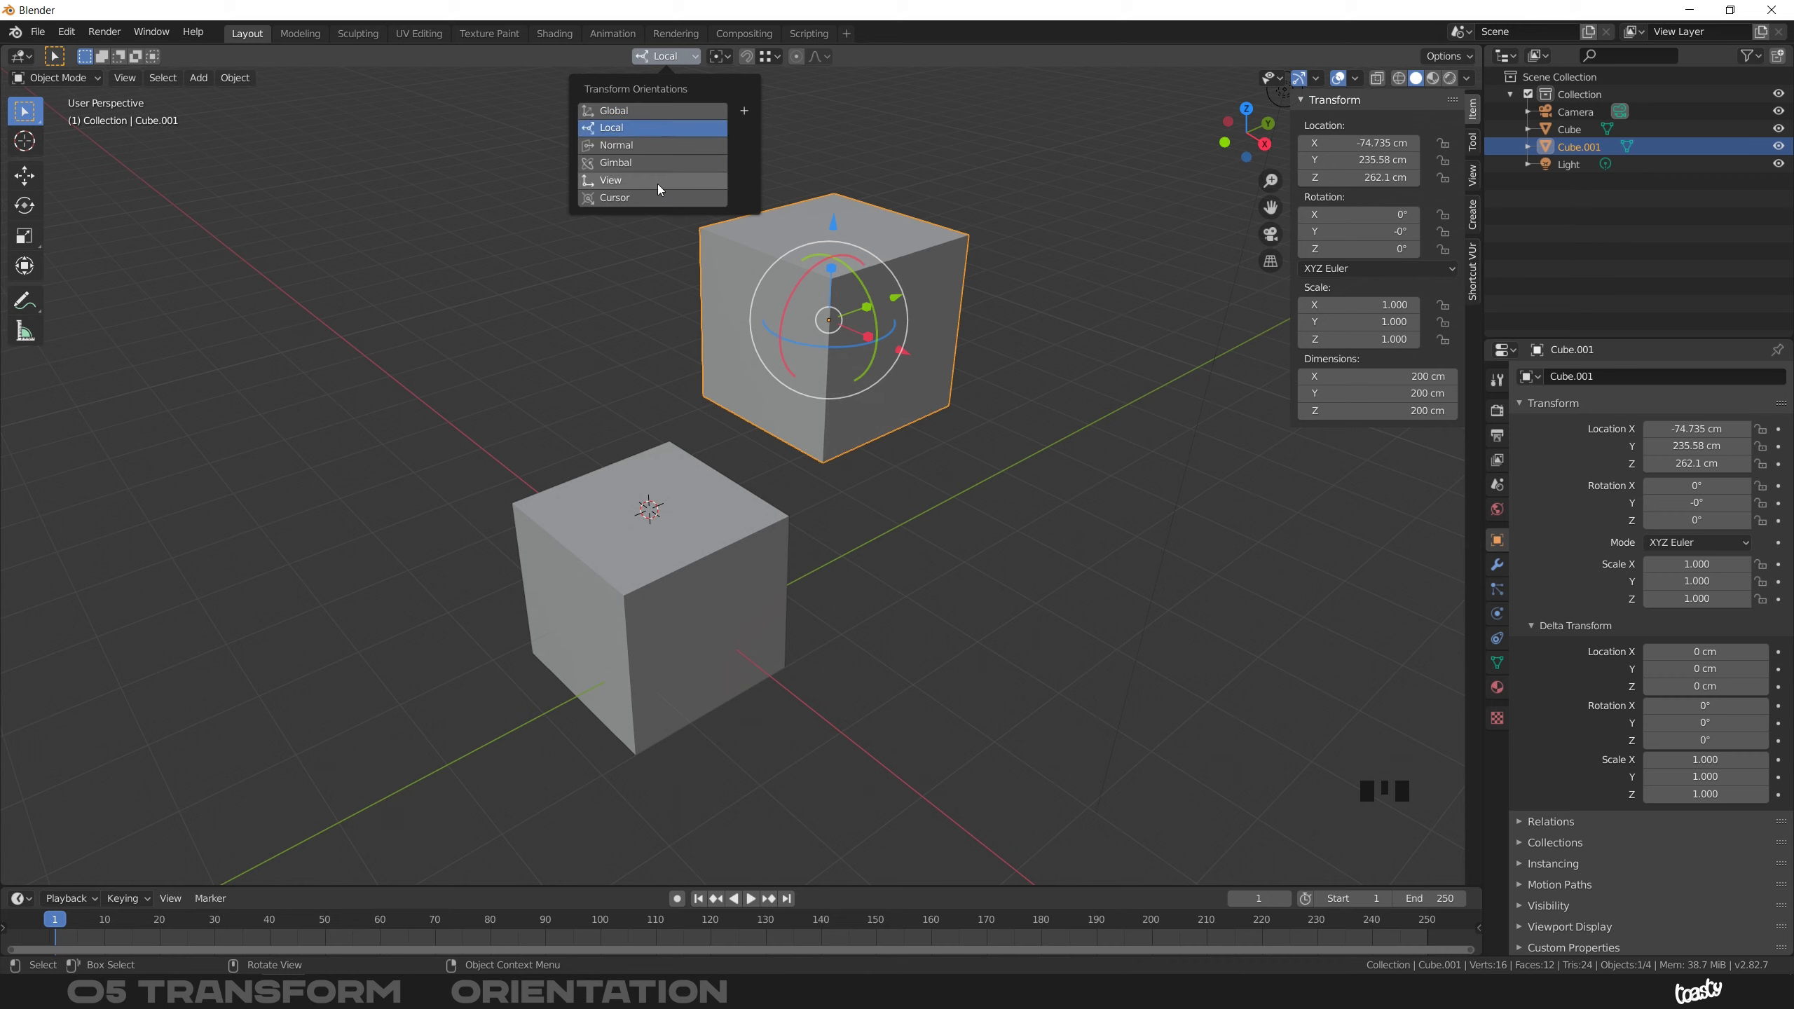
click(743, 109)
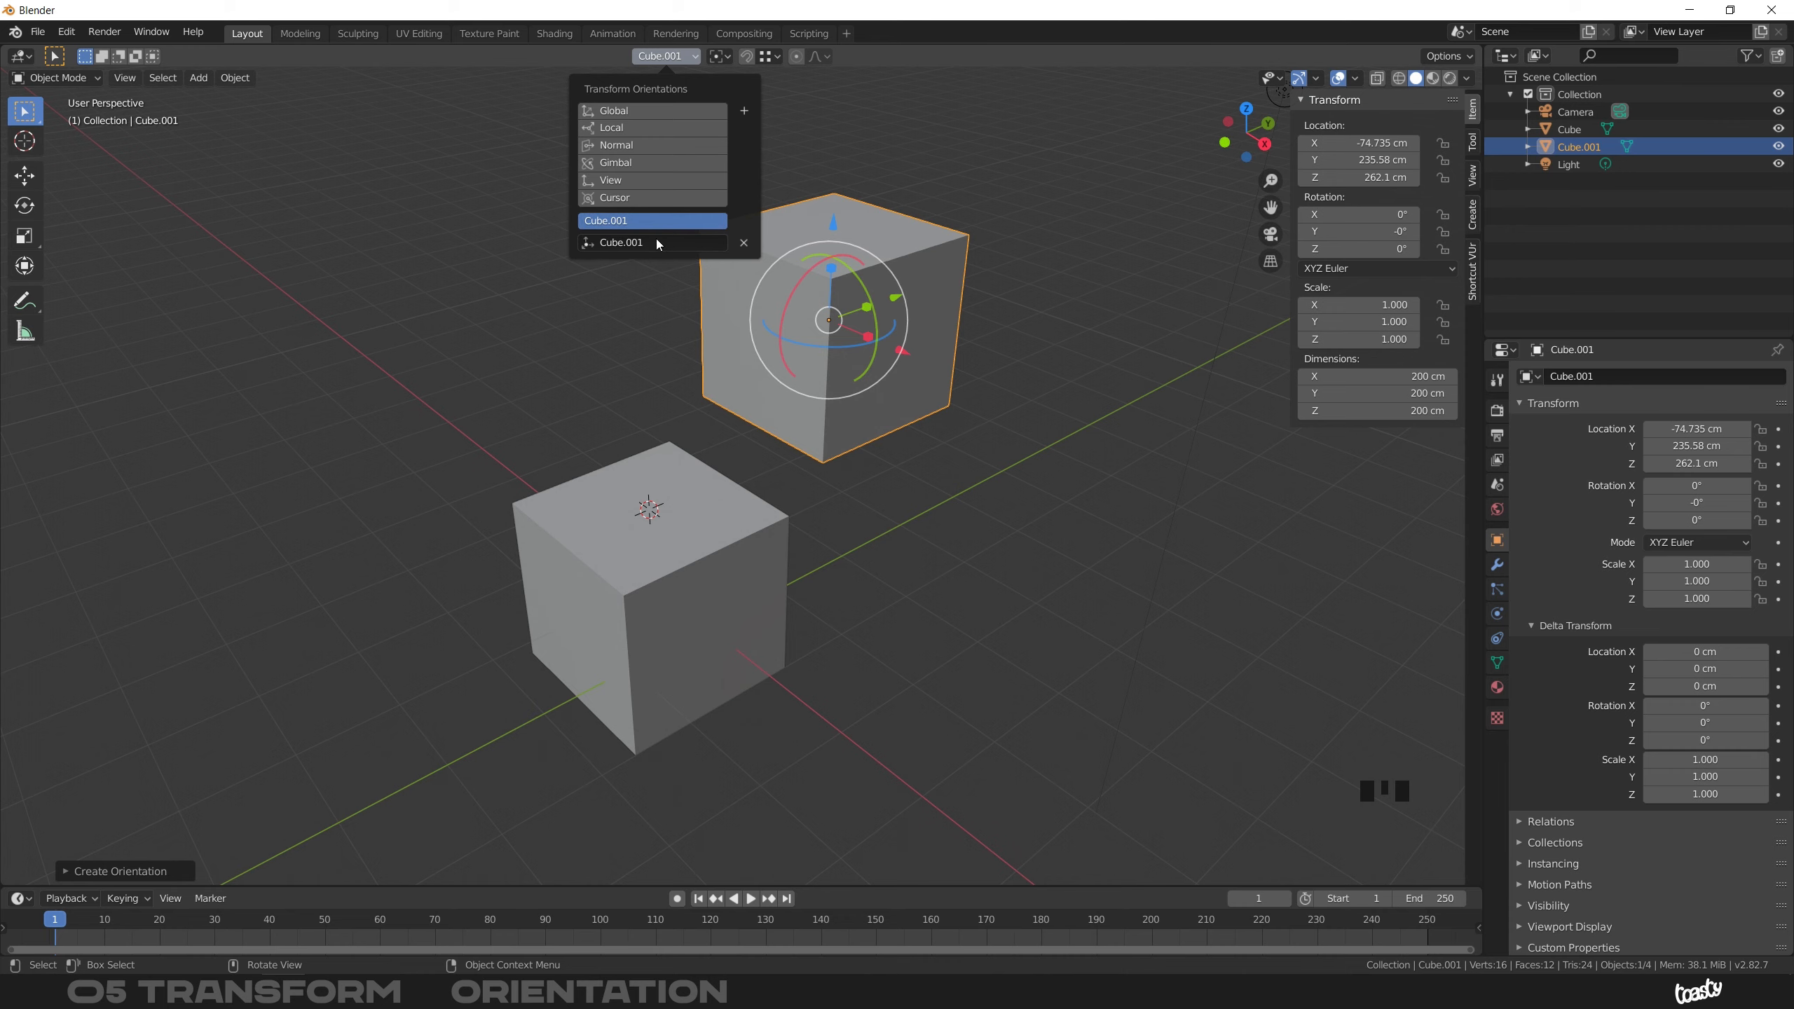
click(746, 242)
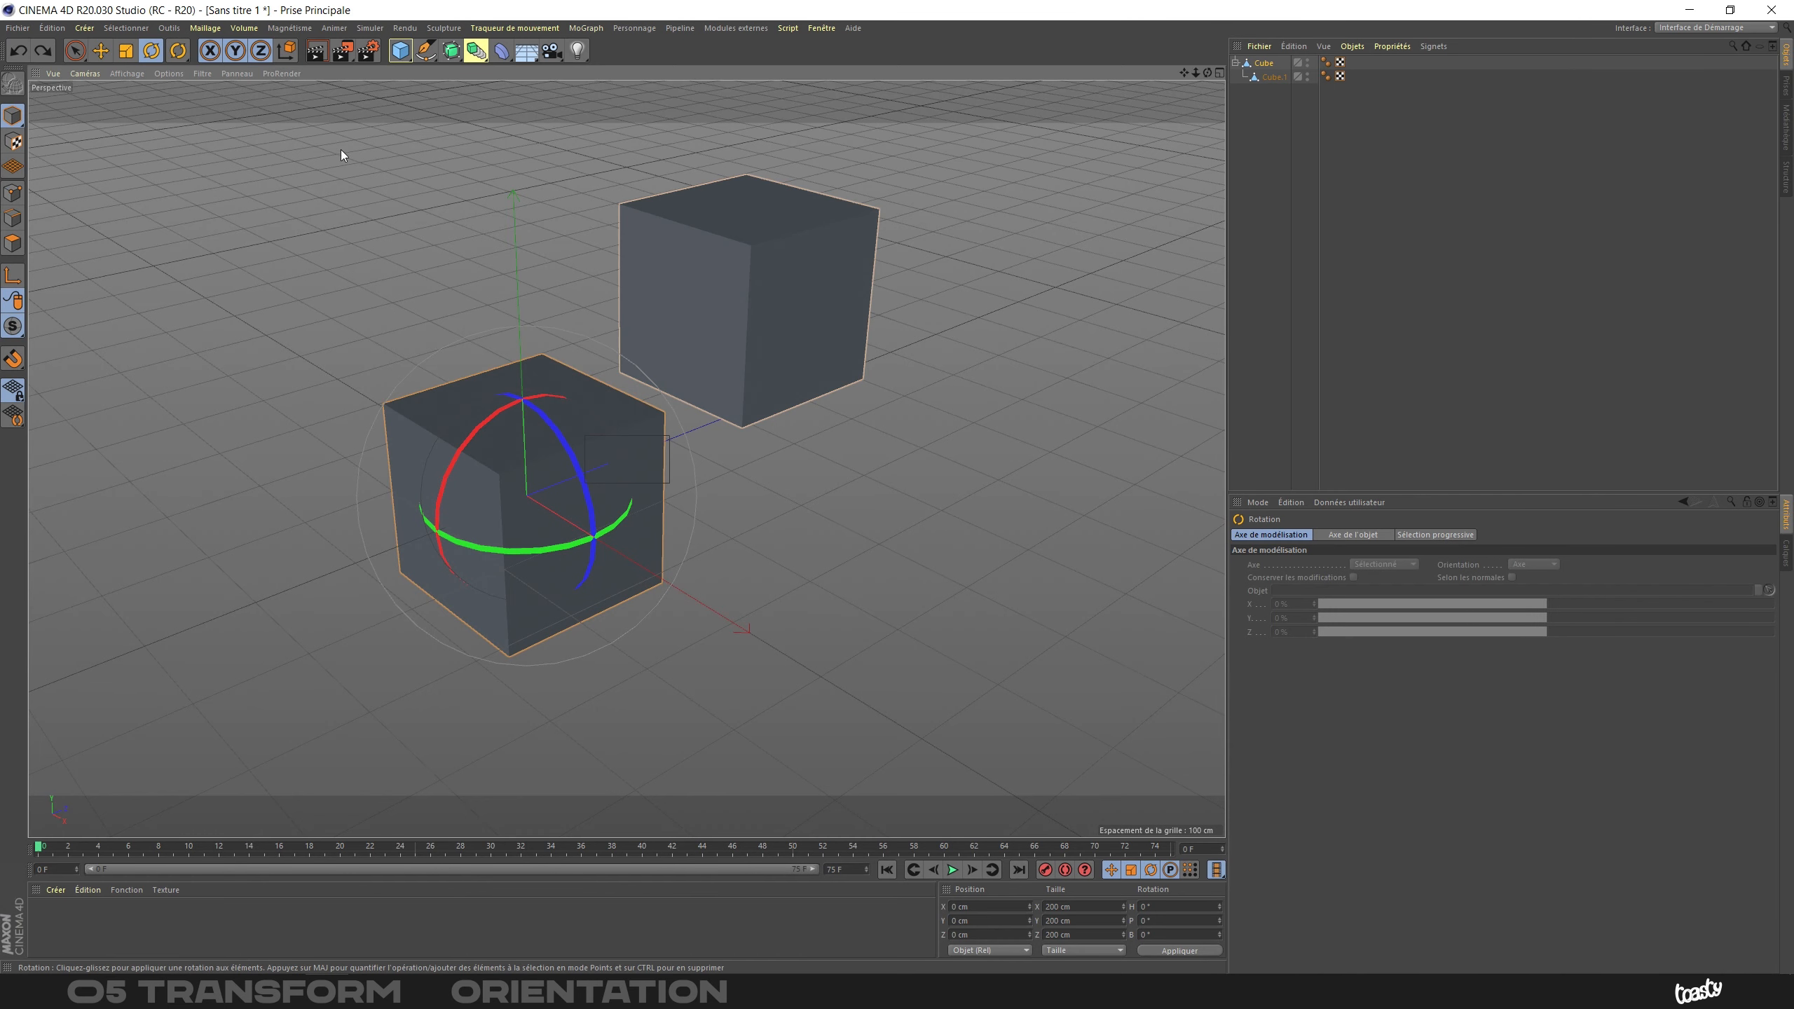
- Switch to Cinema 4D and rotate the parent cube freely to about H -39.8°, P 21.8°, B -0.5°
click(288, 54)
click(288, 54)
key(9)
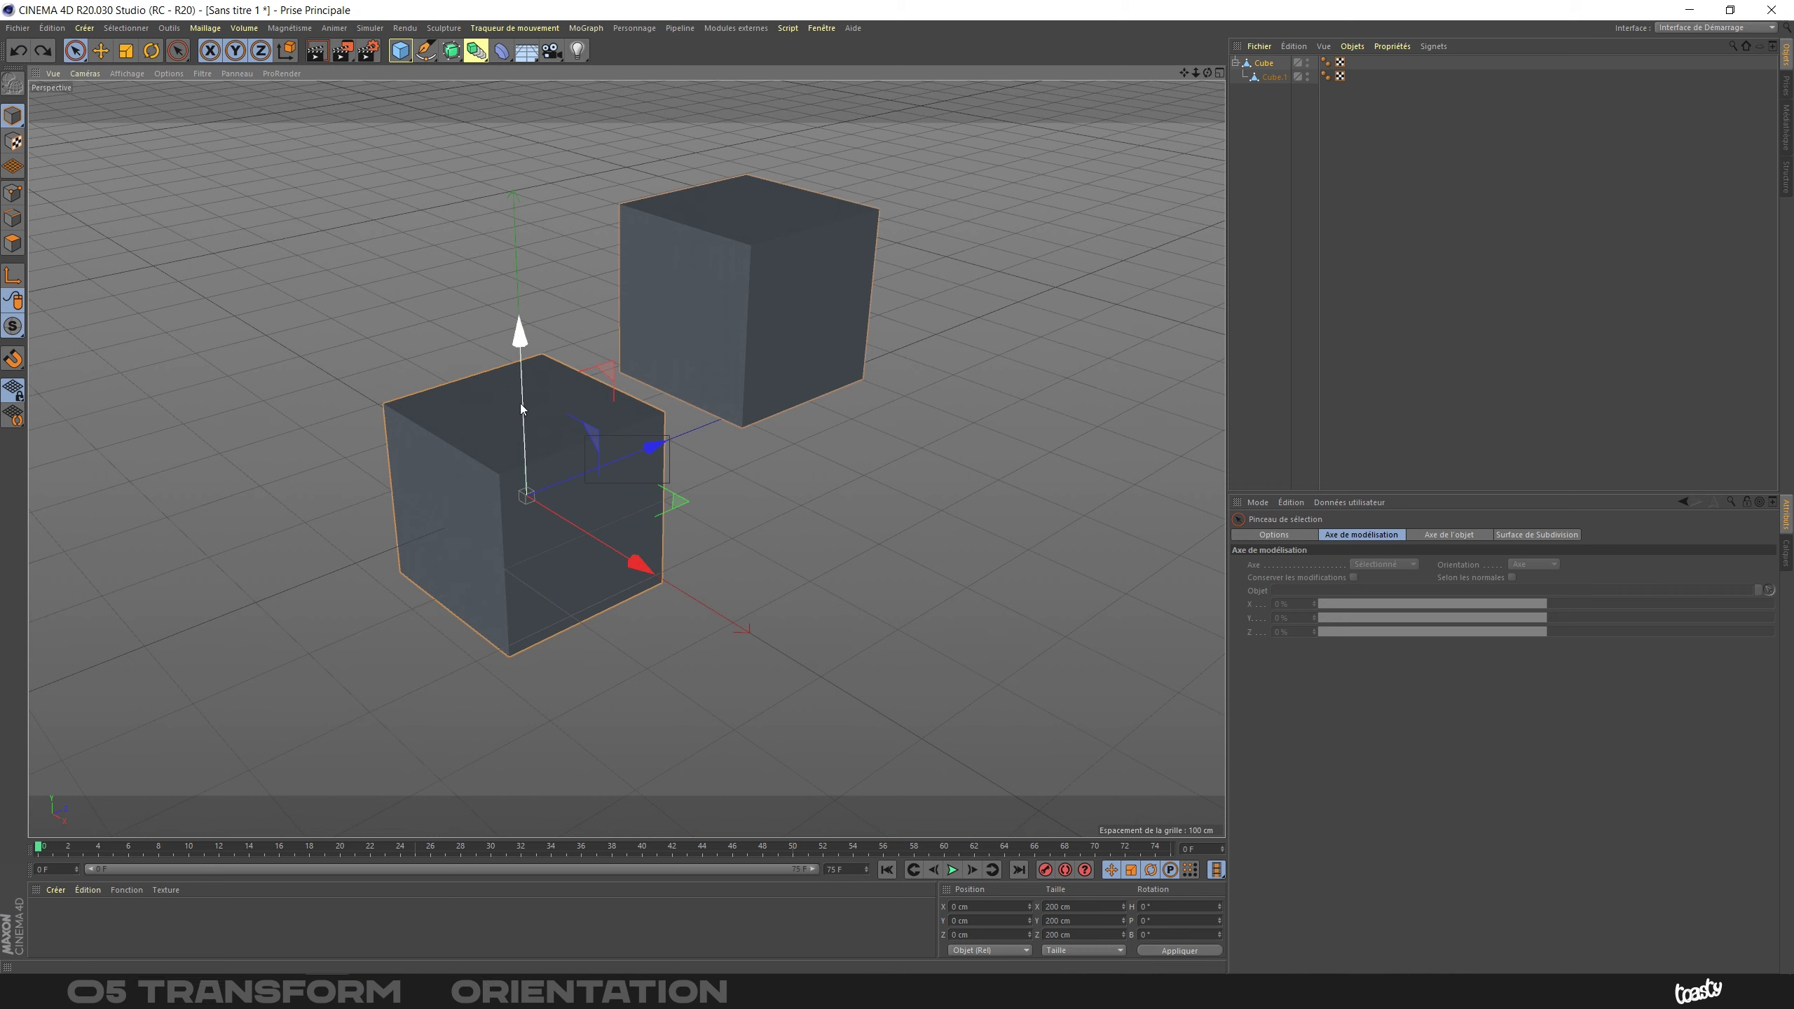
key(space)
drag(543, 501, 412, 536)
key(space)
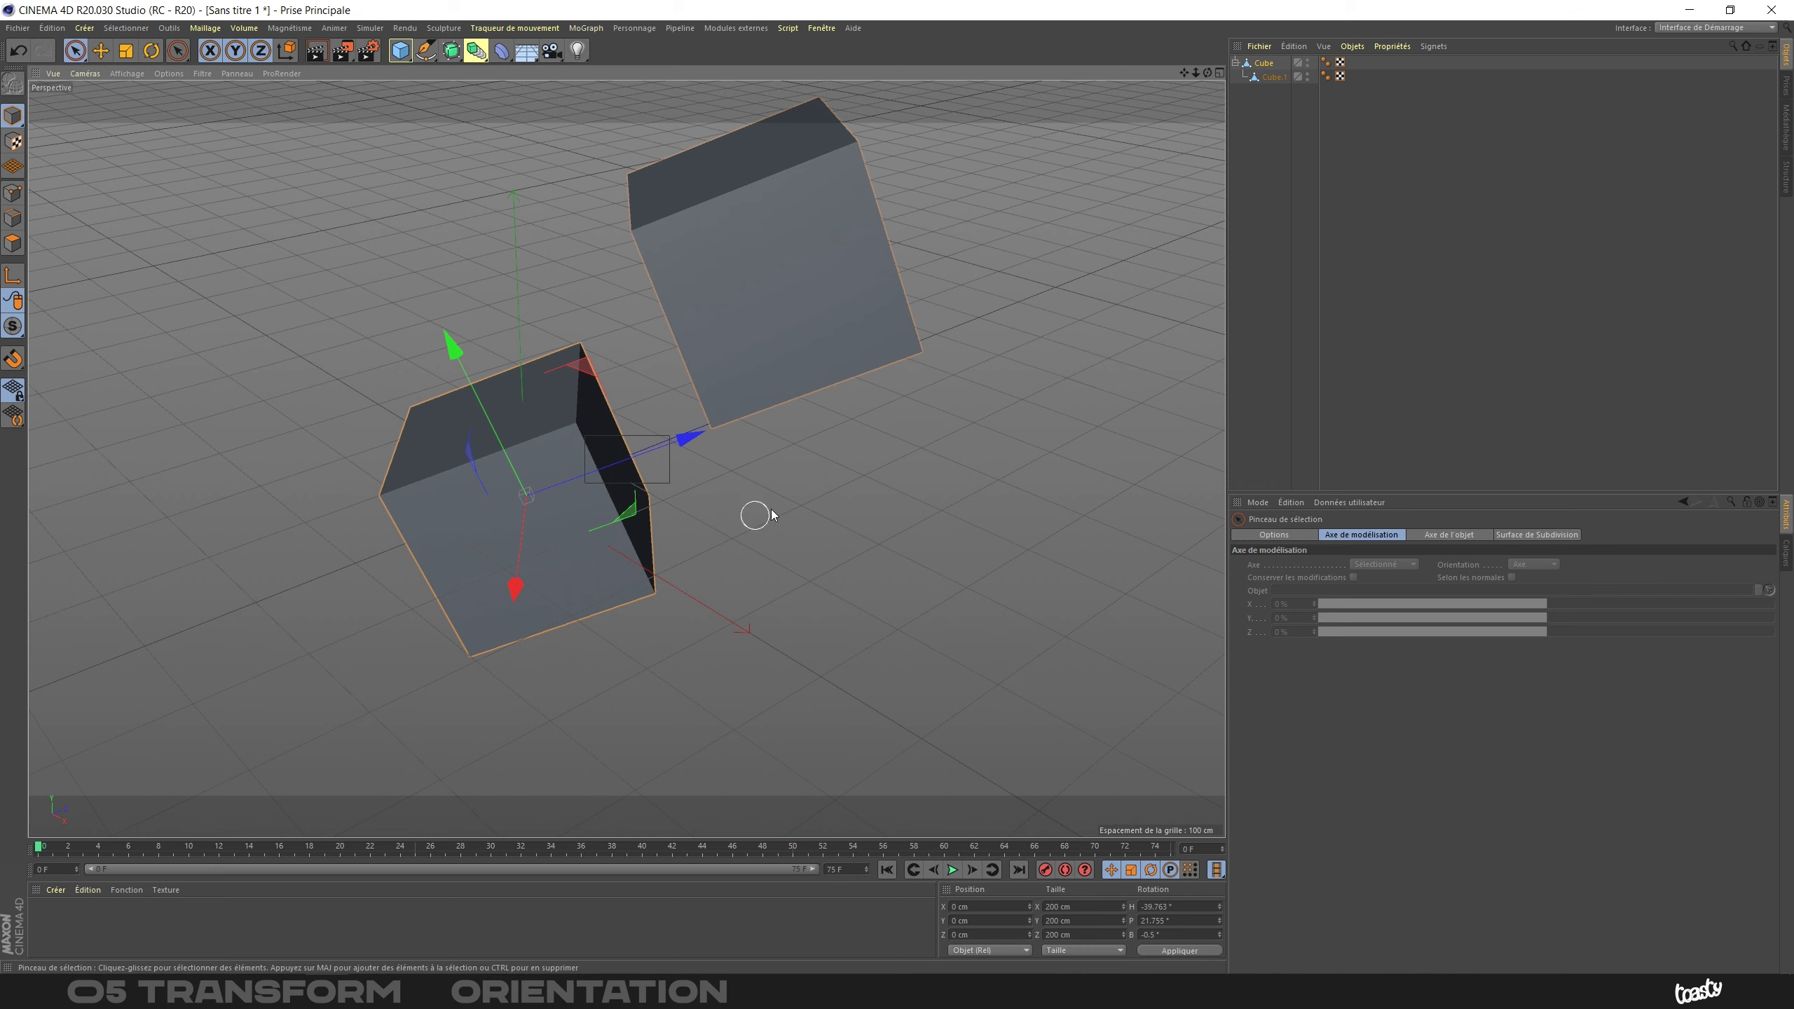
- Switch to the world coordinate system and rotate the parent cube to about H 90.6°, P 20.1°, B 6.6°
key(w)
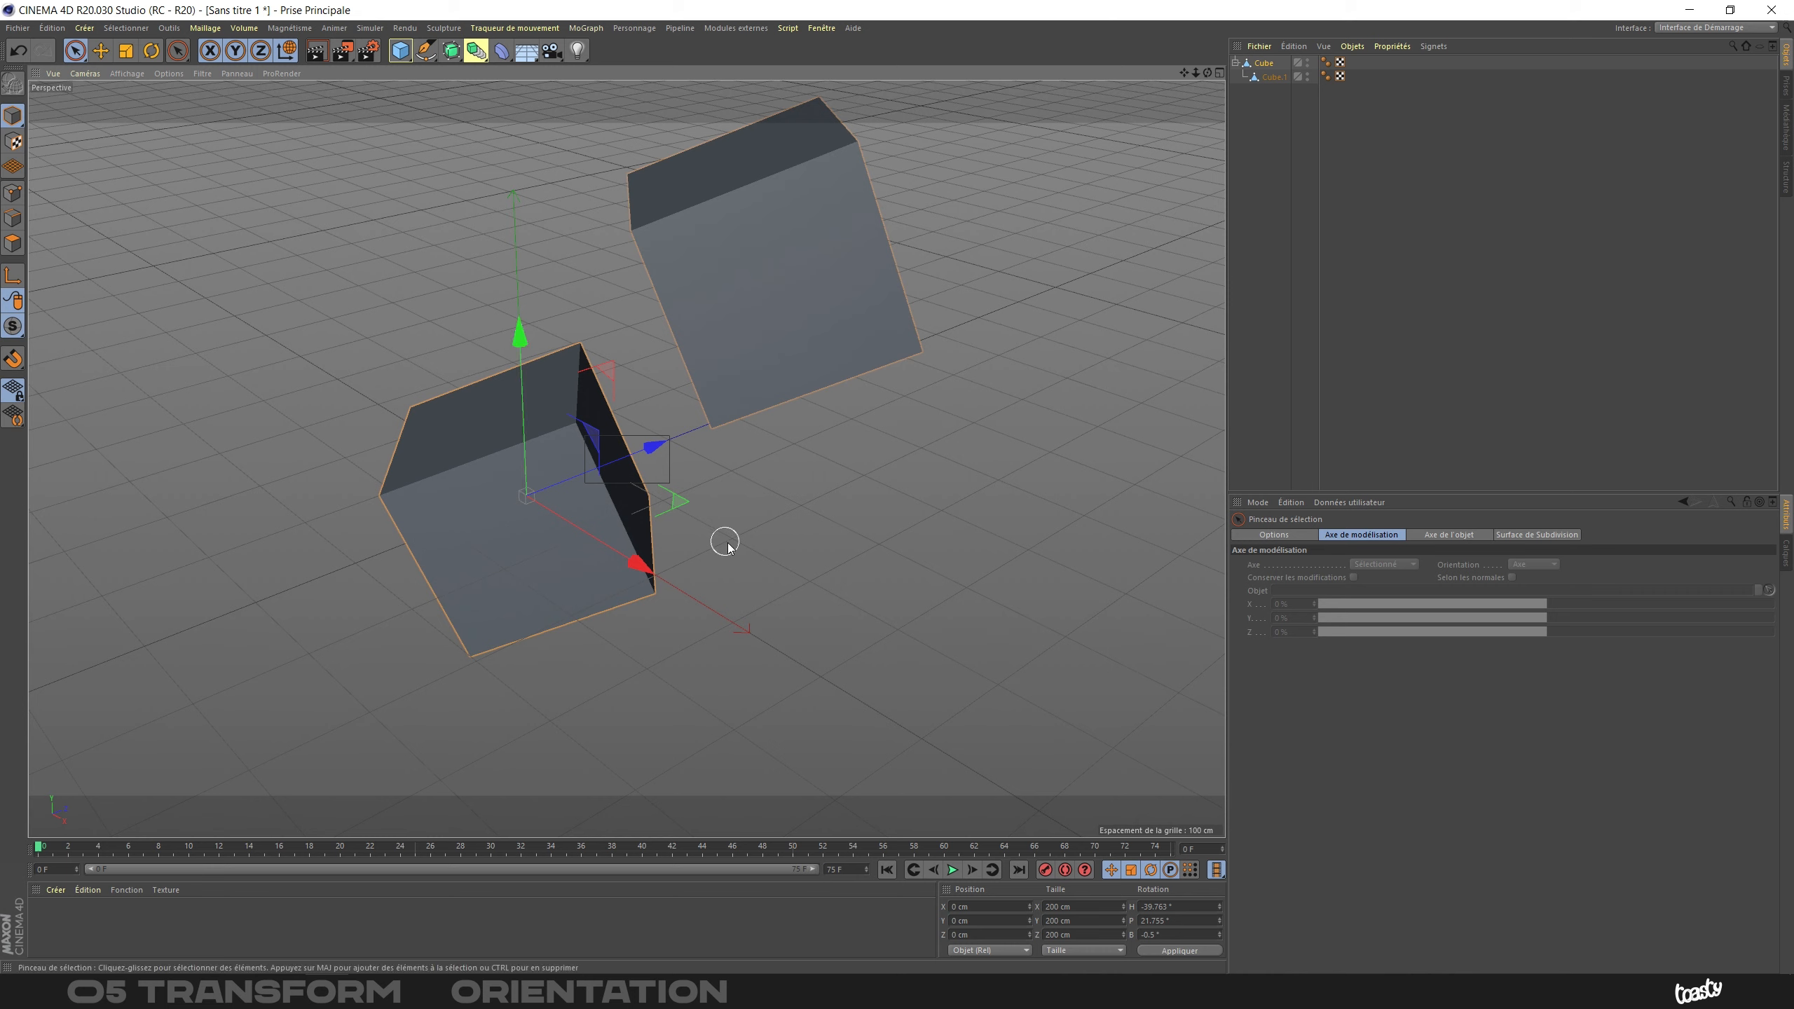
key(r)
key(w)
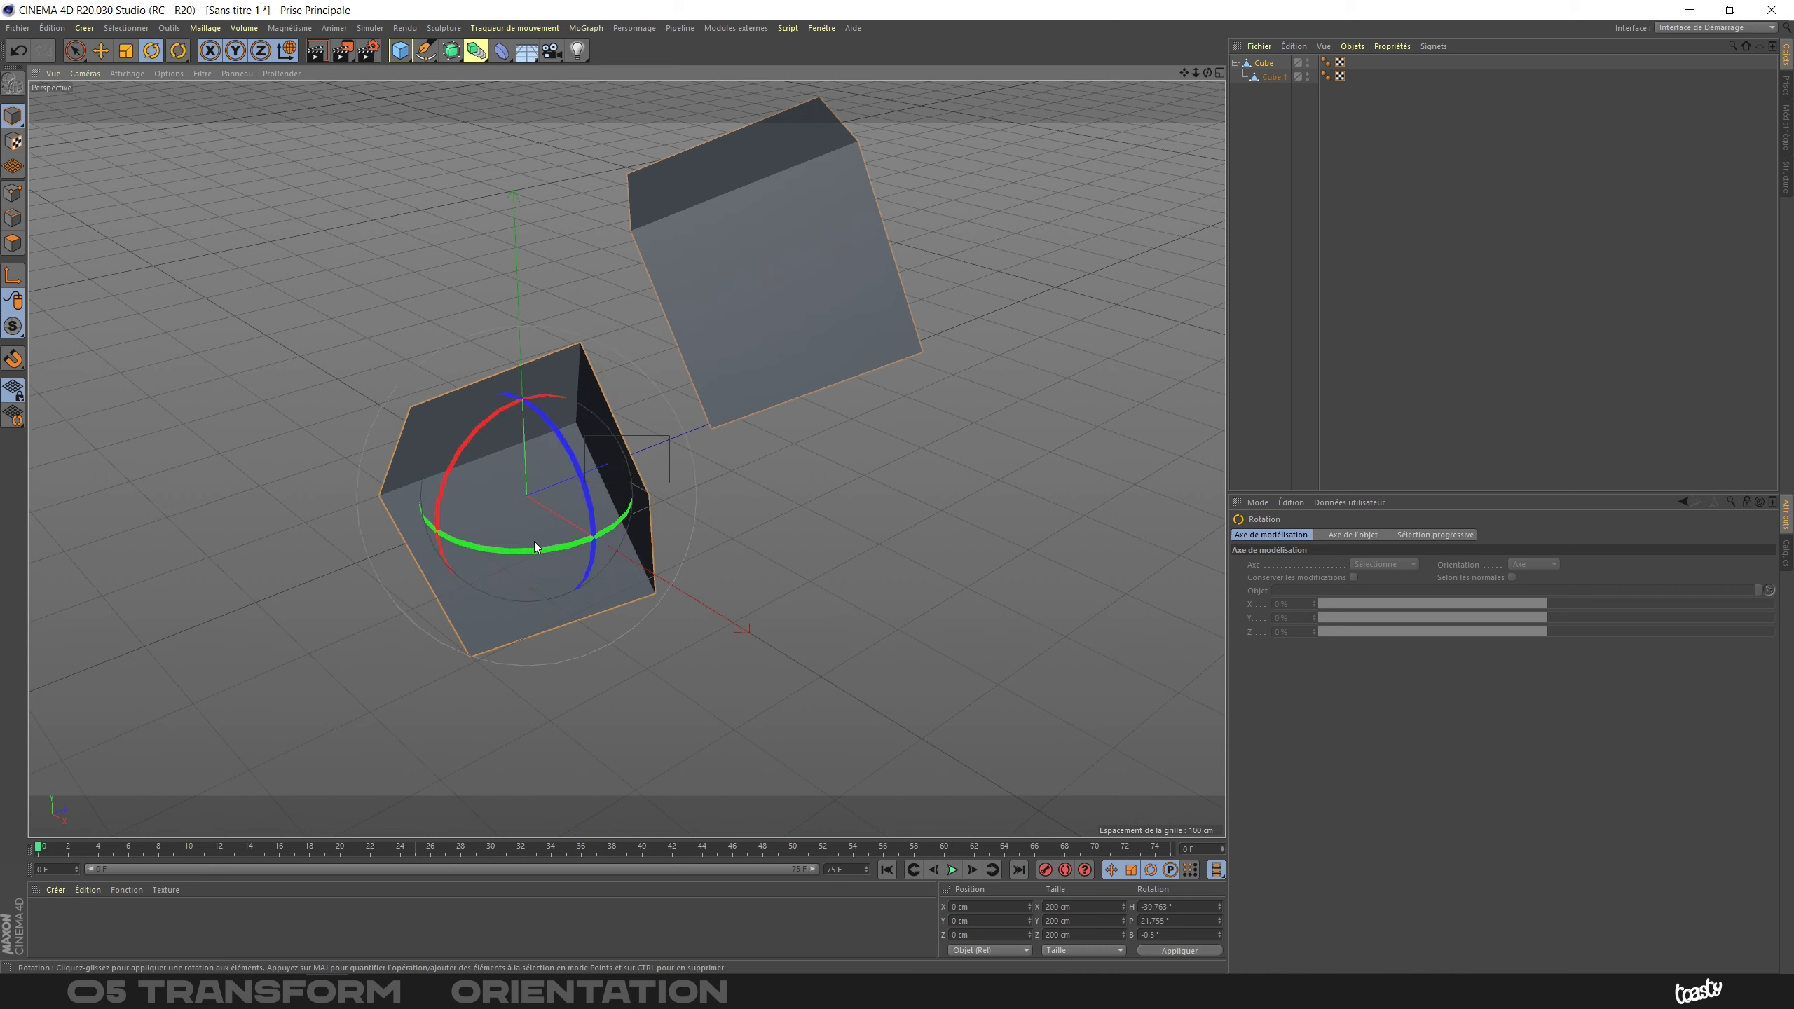
drag(509, 553, 575, 495)
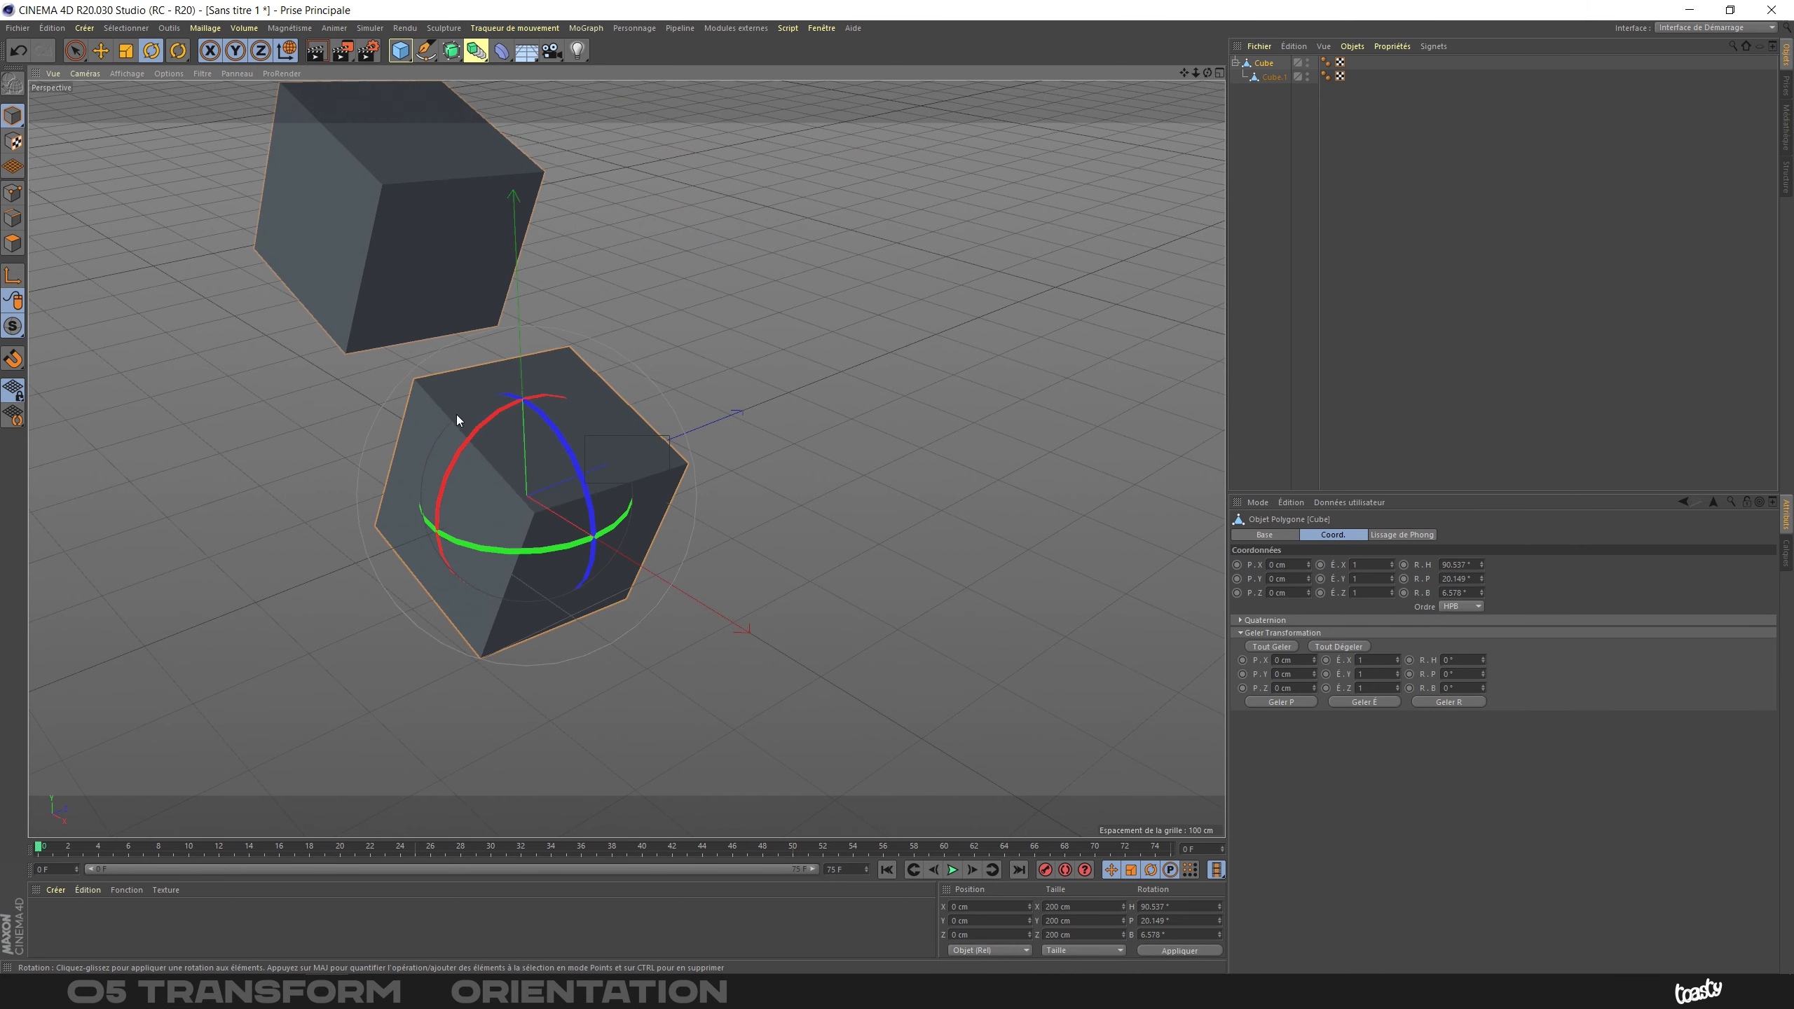
key(space)
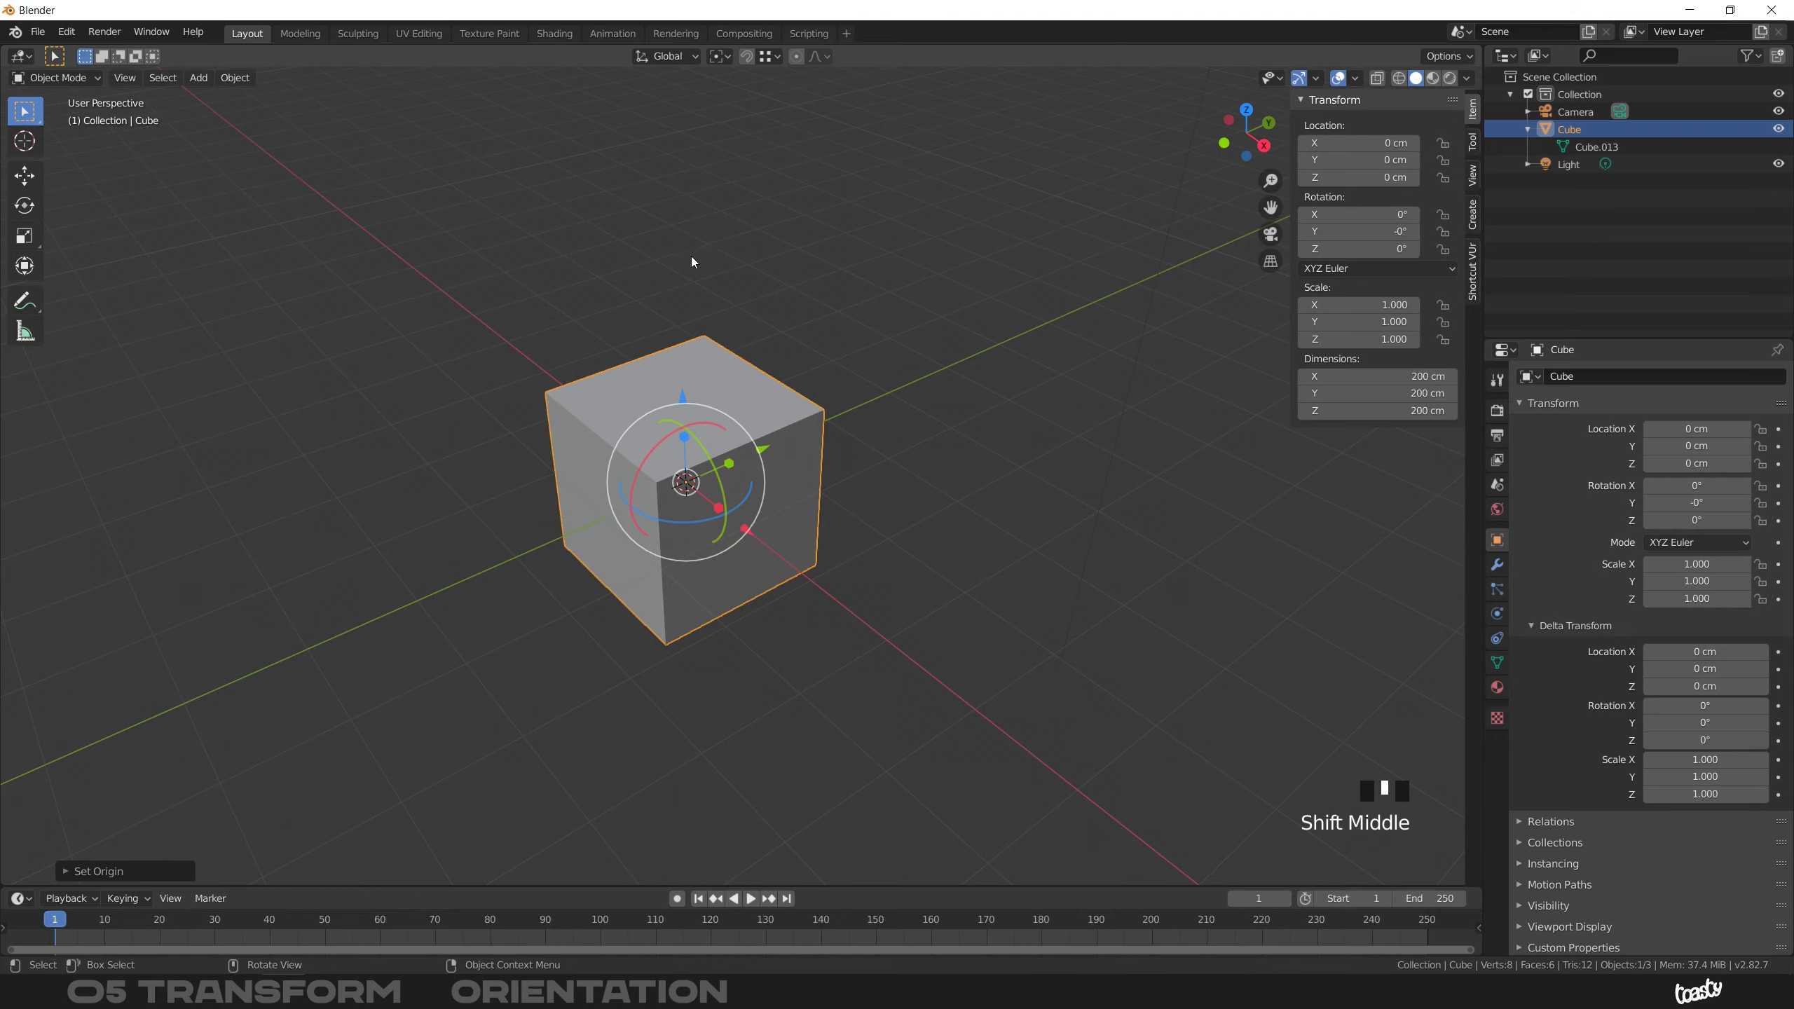
- Switch to Blender, set the transform orientation to Local and rotate the cube to about X 39.9°, Y 10°, Z 19.8°
click(660, 56)
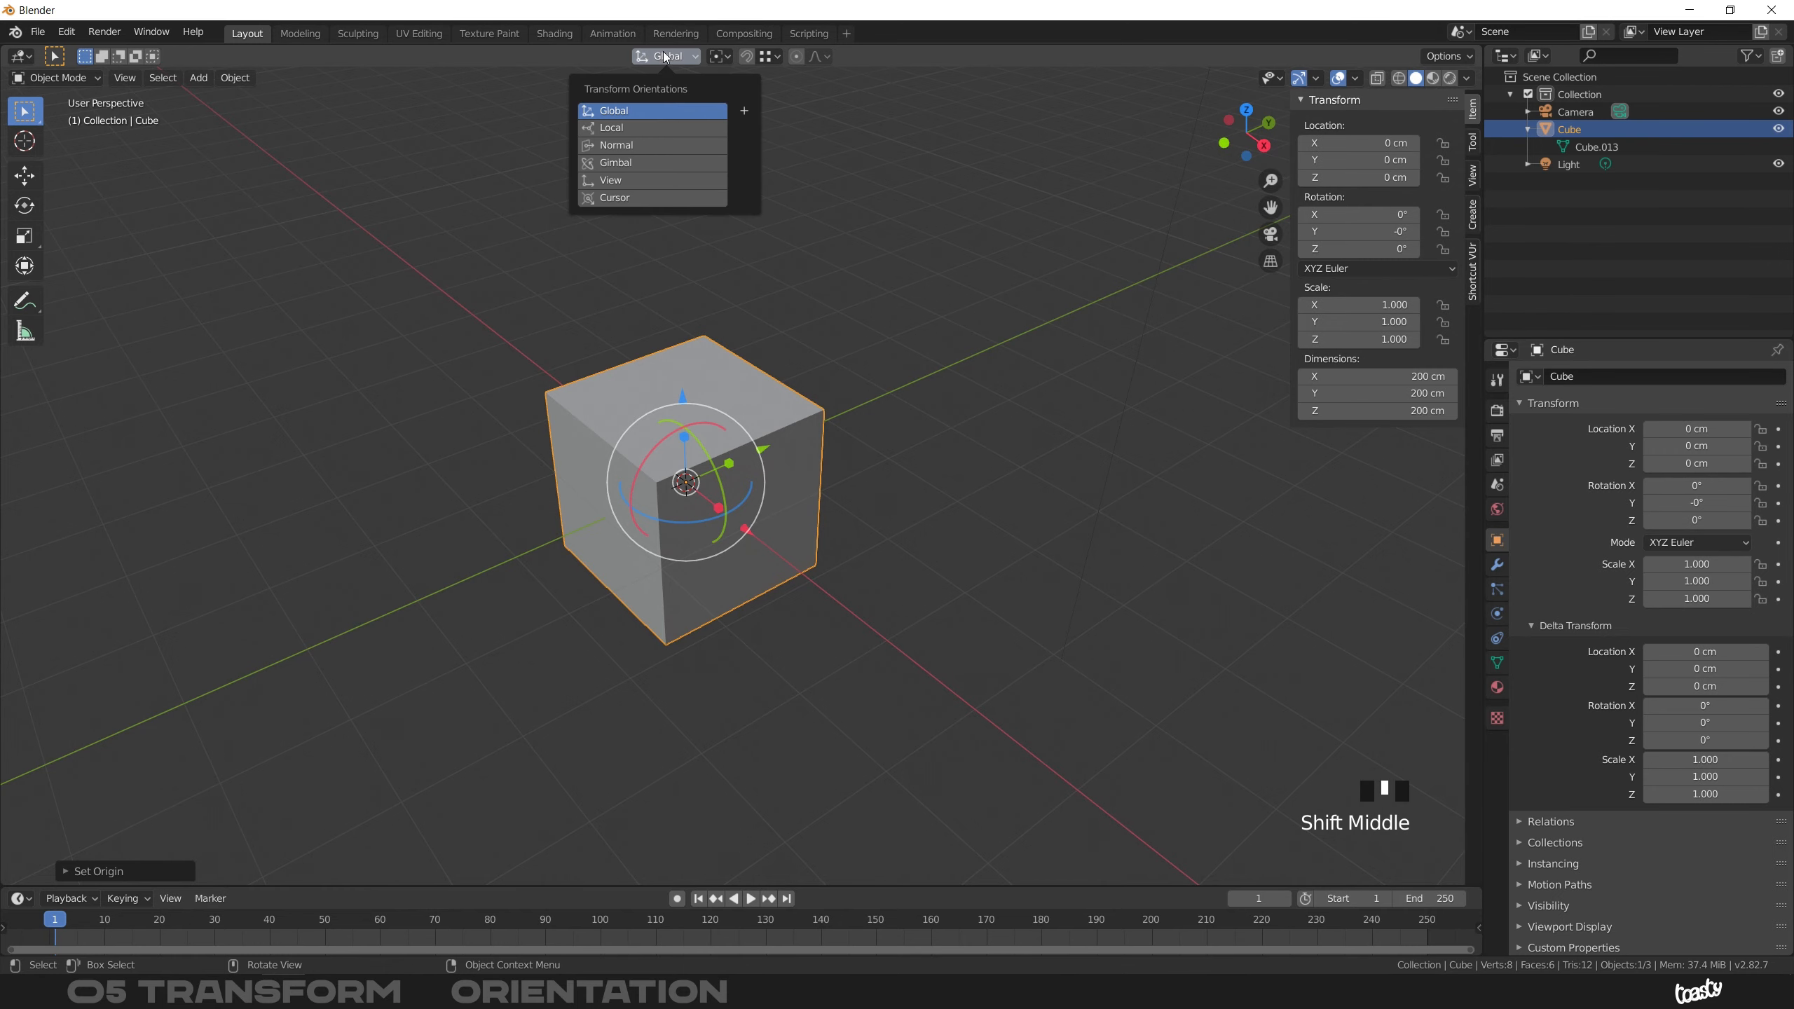
click(614, 128)
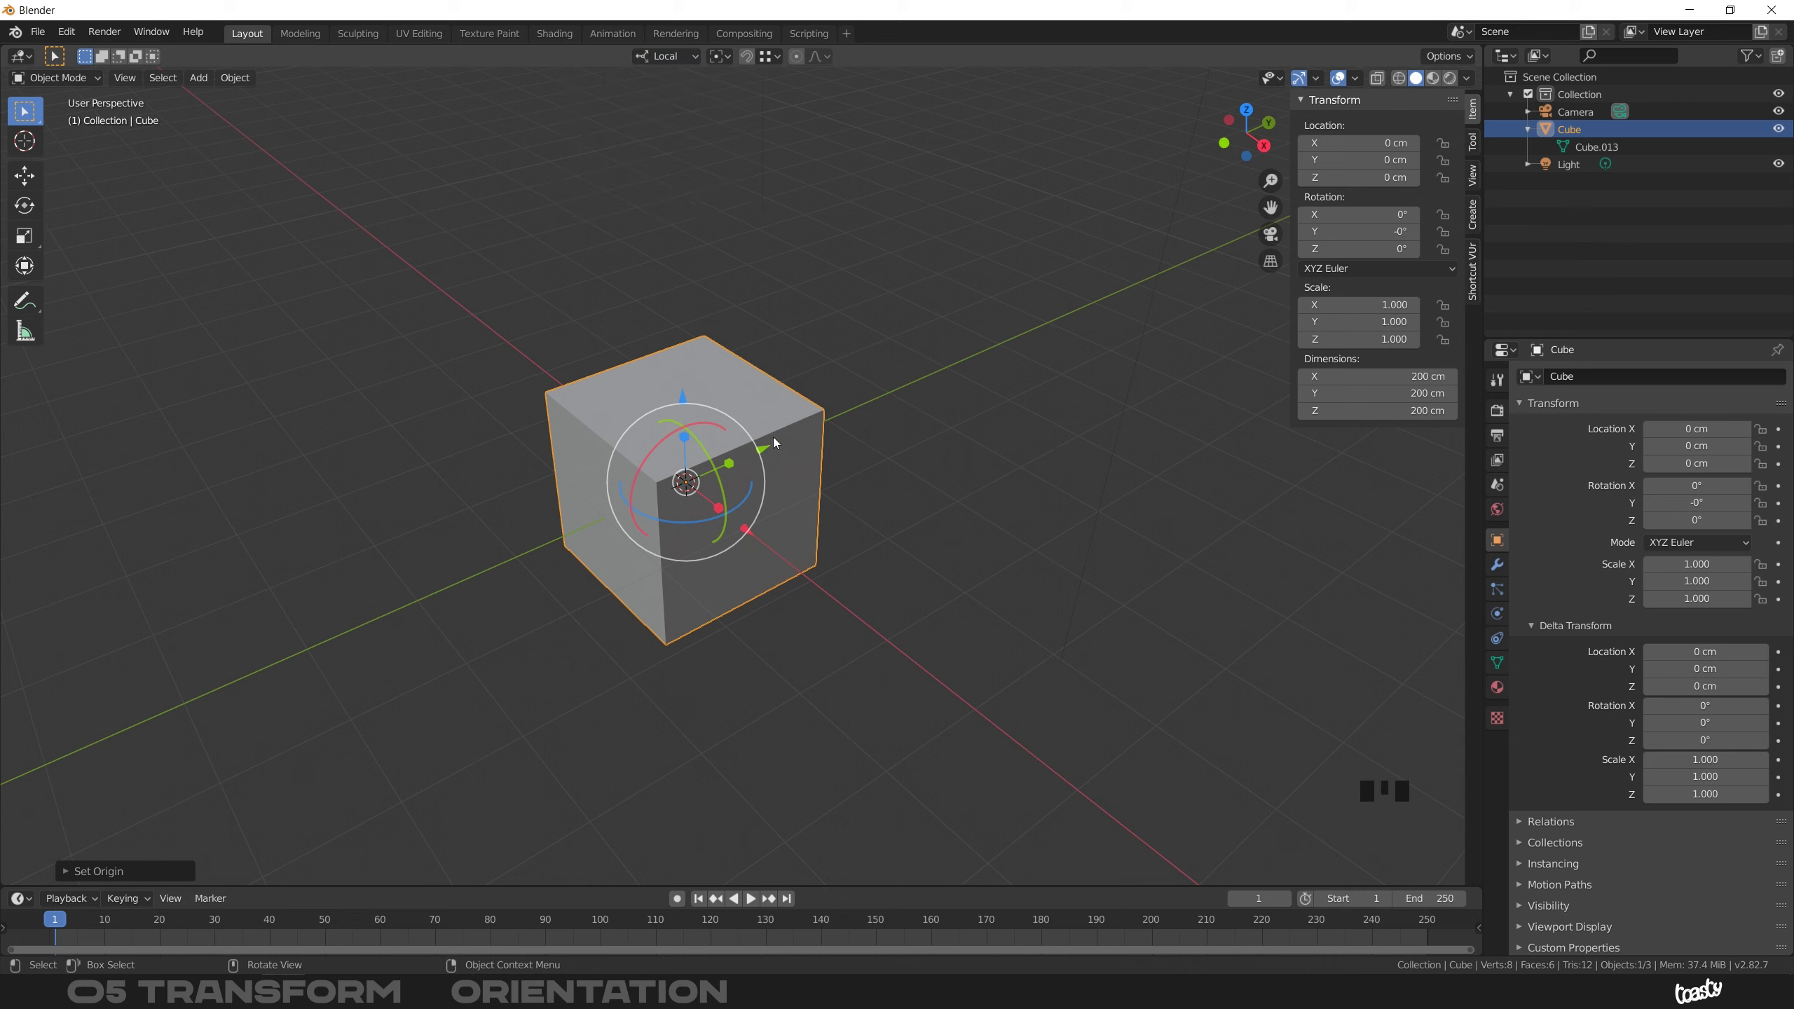
key(r)
key(x)
click(735, 481)
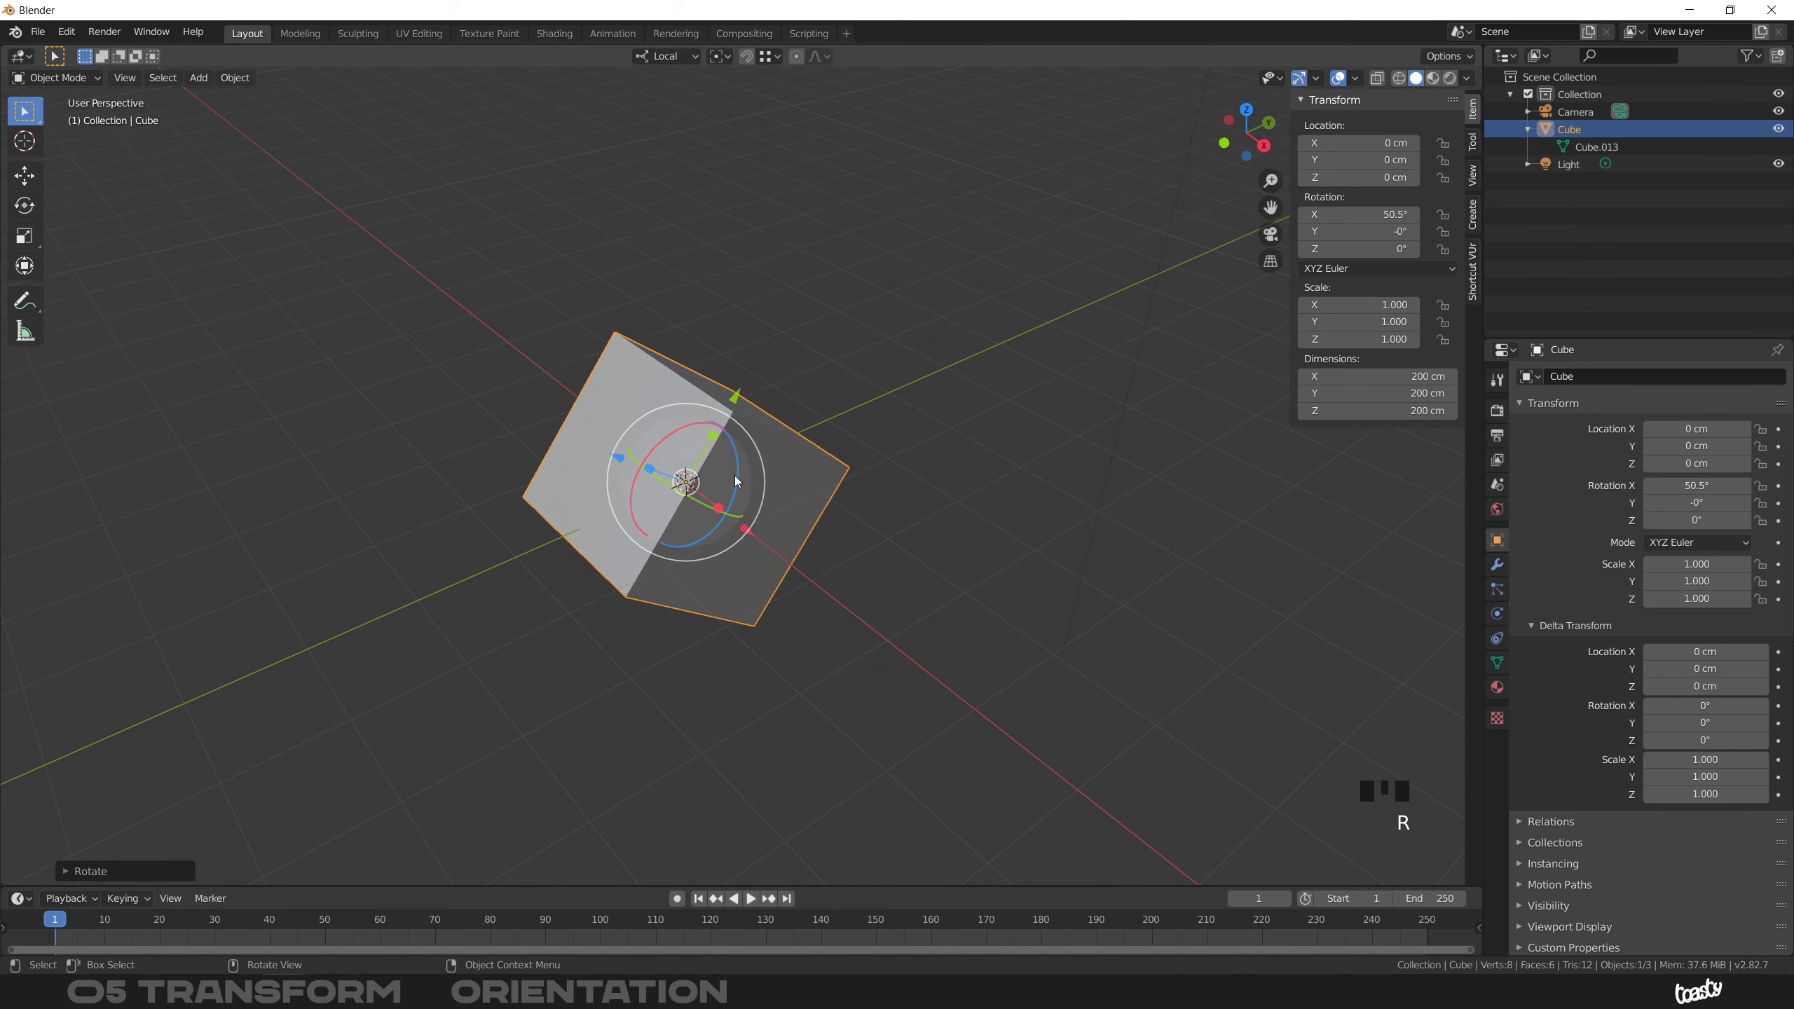
drag(665, 508, 715, 465)
middle_drag(664, 323, 612, 385)
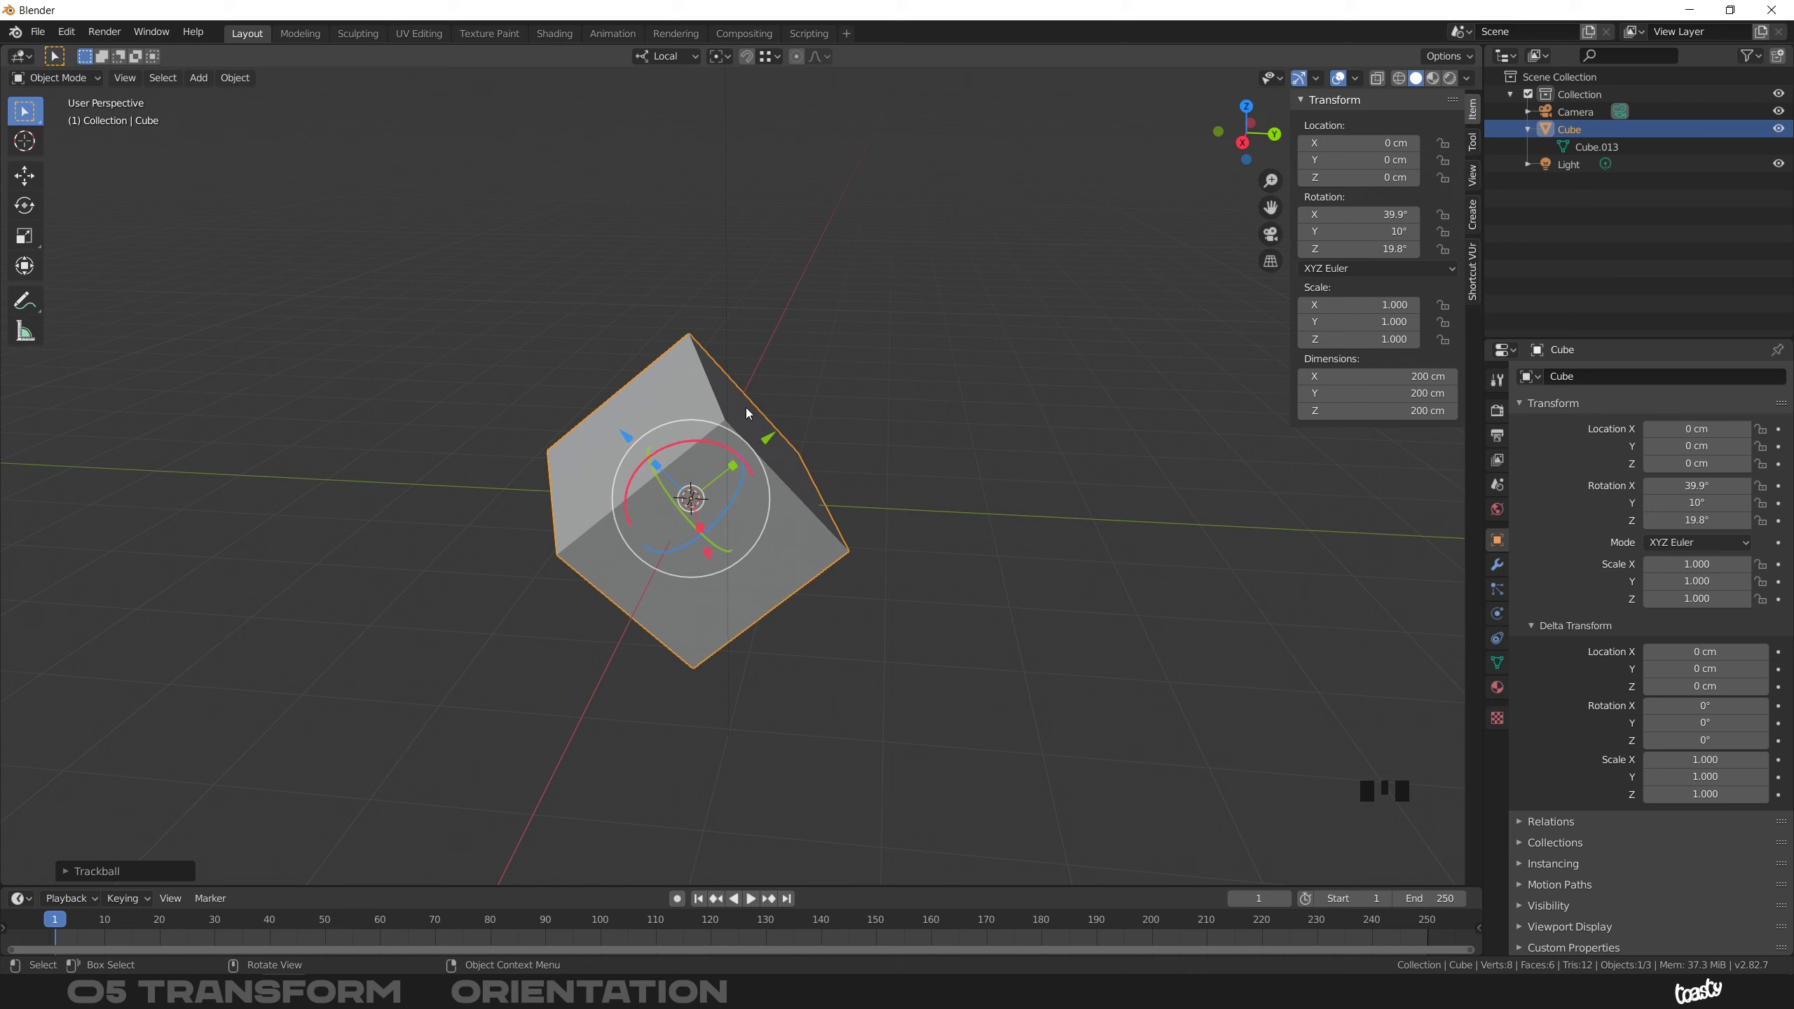
- Set the transform orientation to Global and try rotating the cube about the global Z axis
click(664, 57)
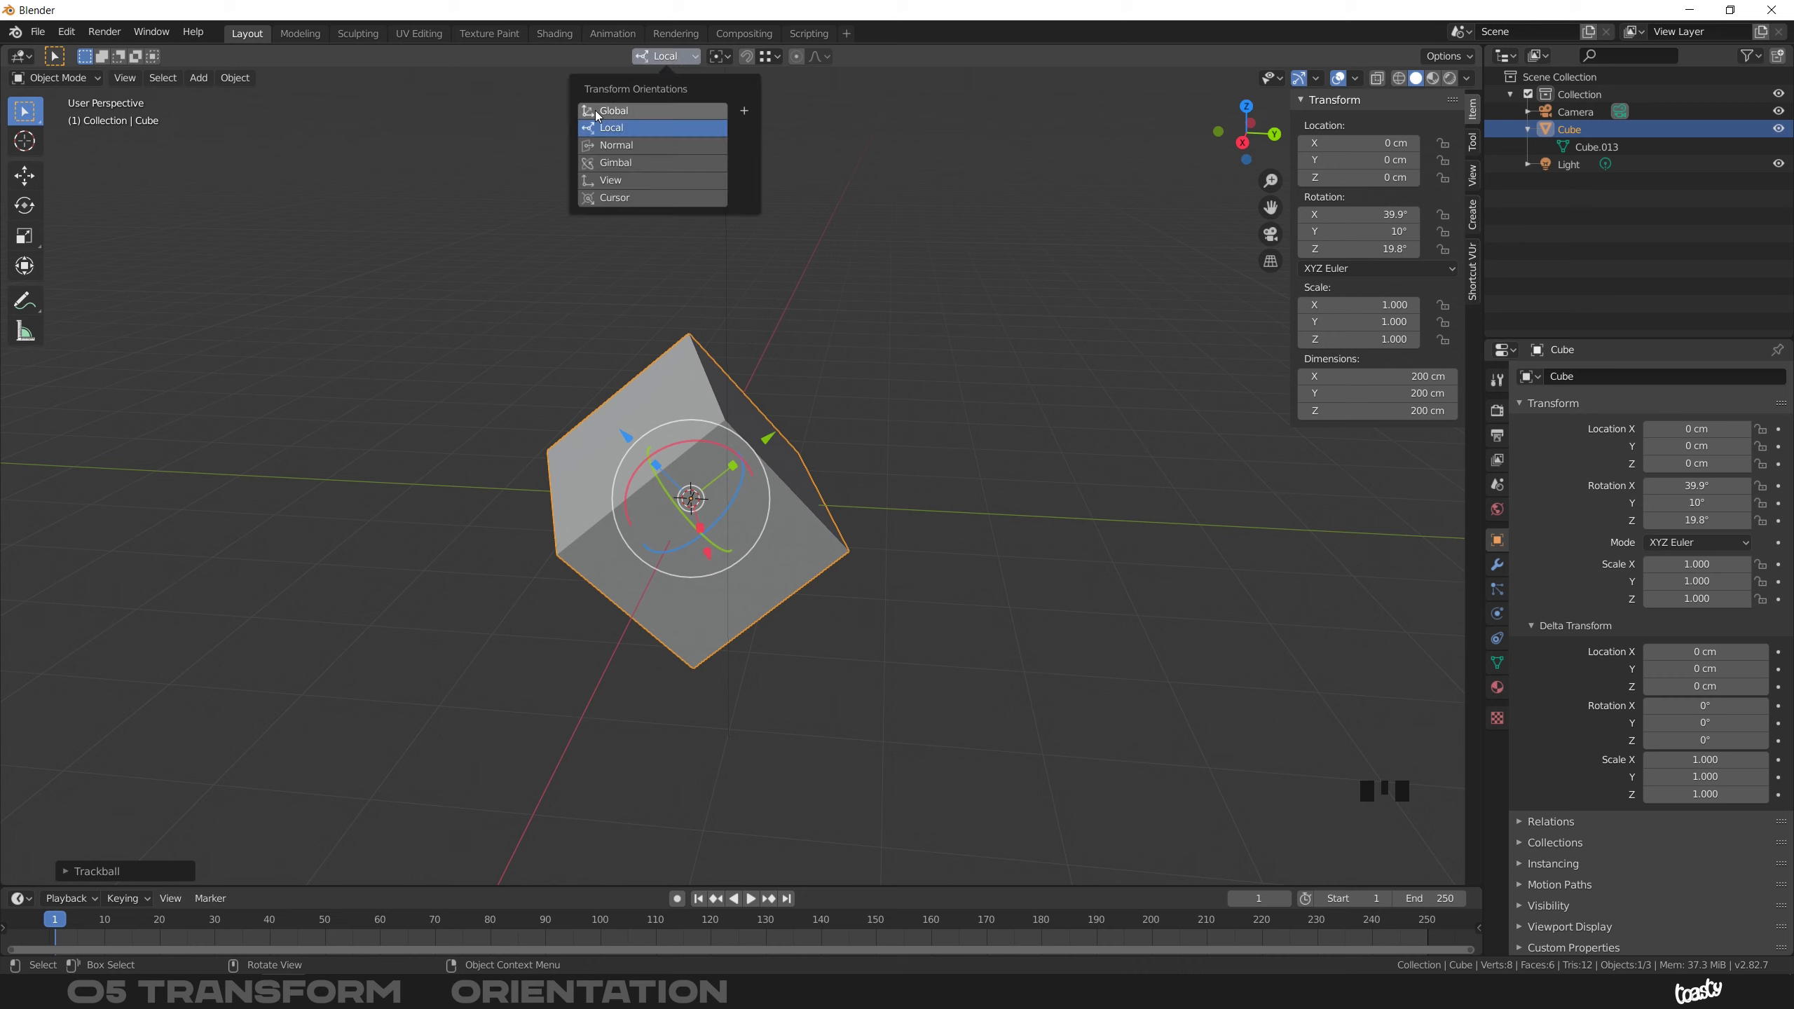
click(659, 110)
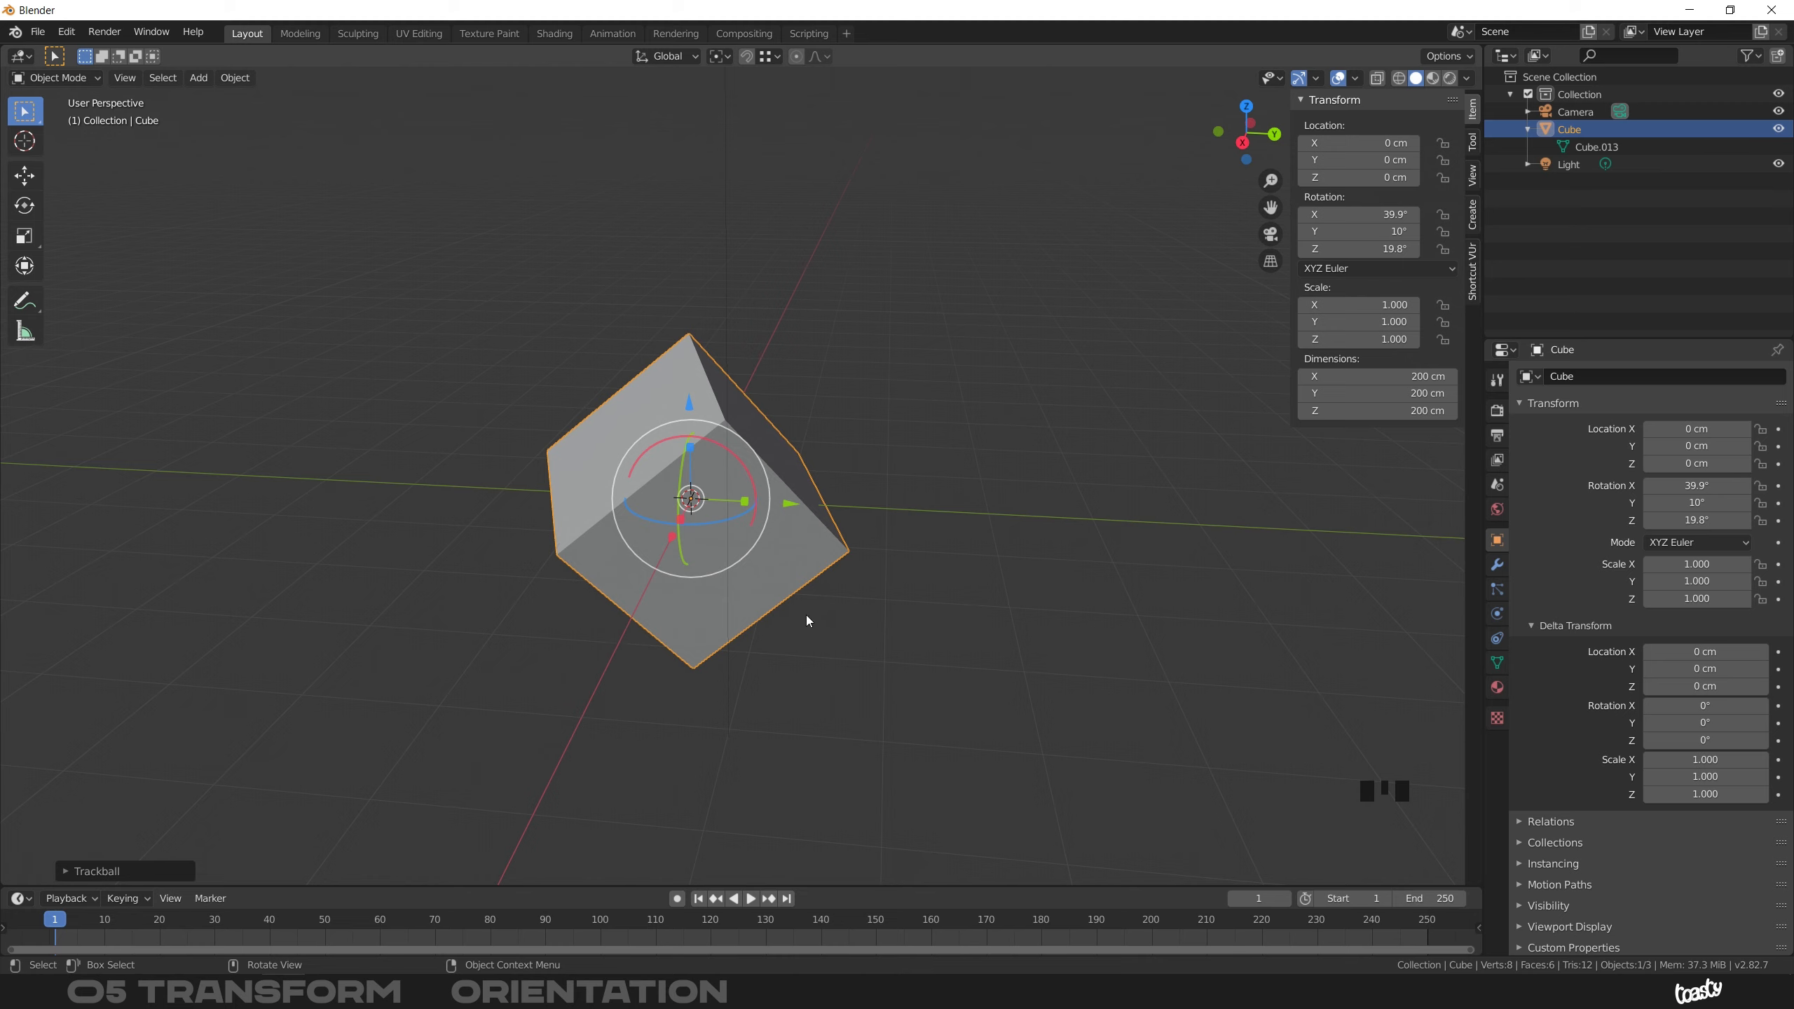
key(r)
key(z)
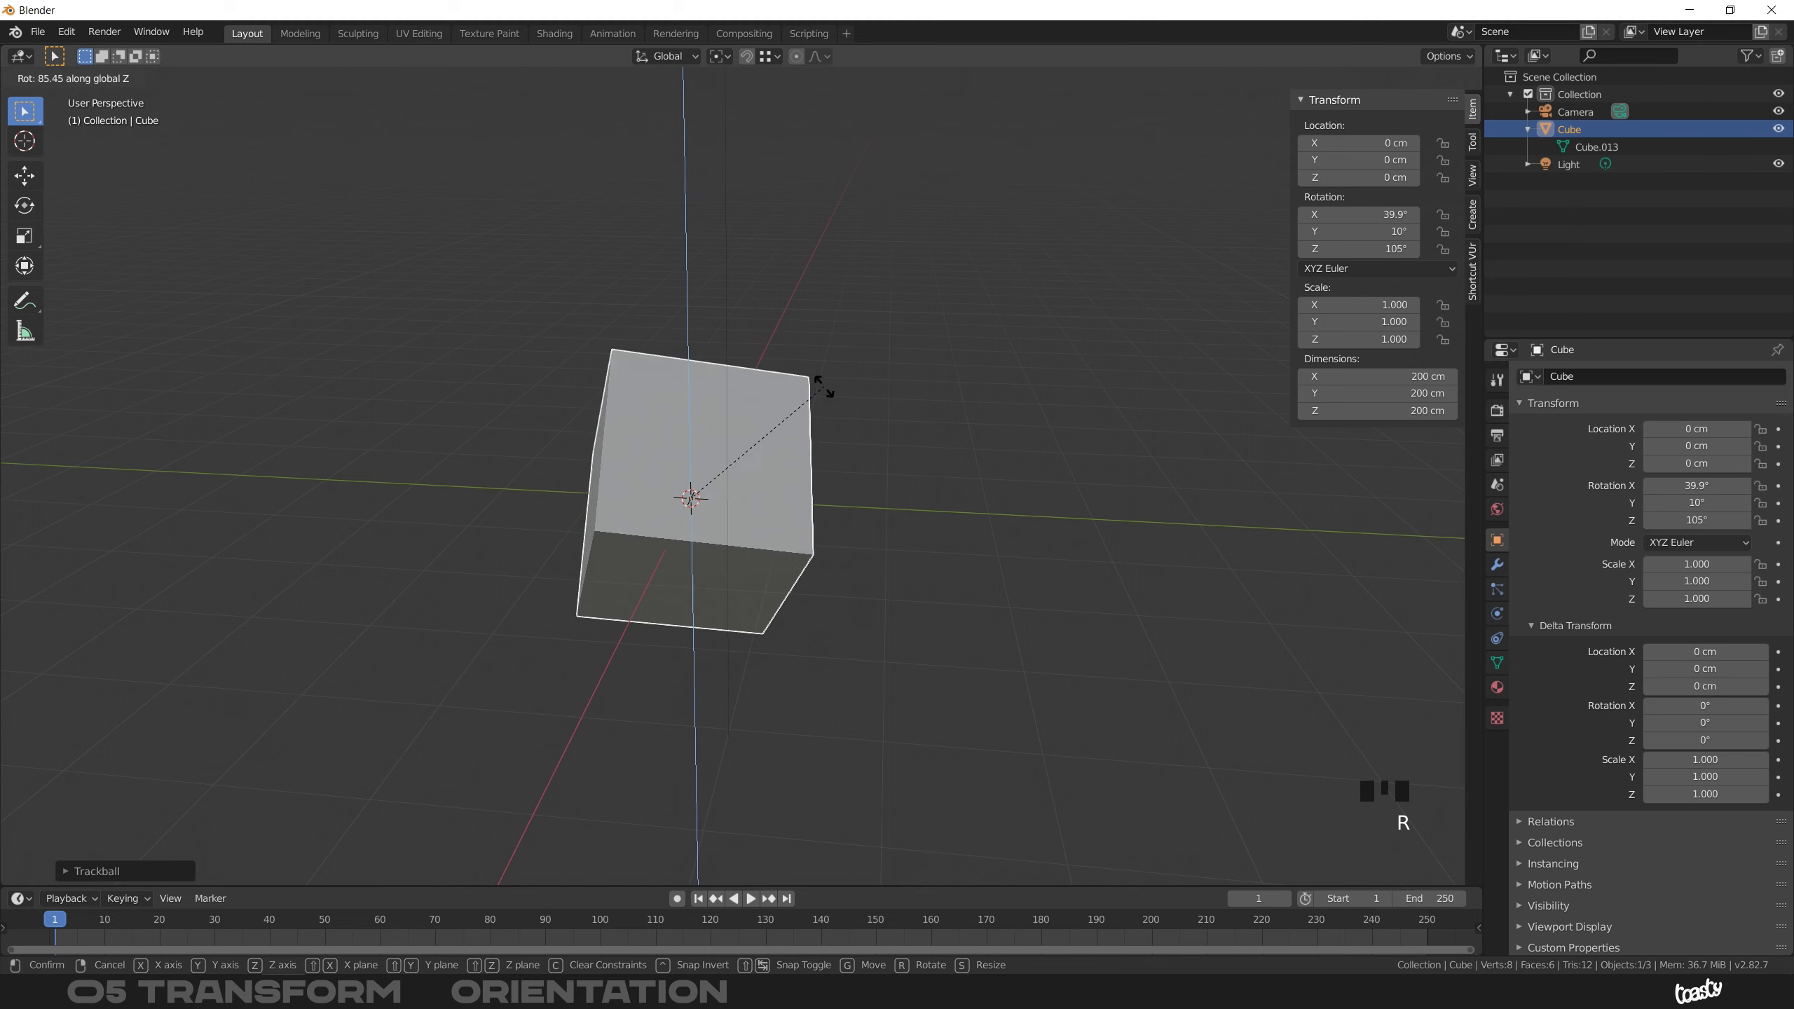
right_click(692, 675)
middle_drag(622, 382, 671, 367)
shift+middle_drag(671, 367, 654, 343)
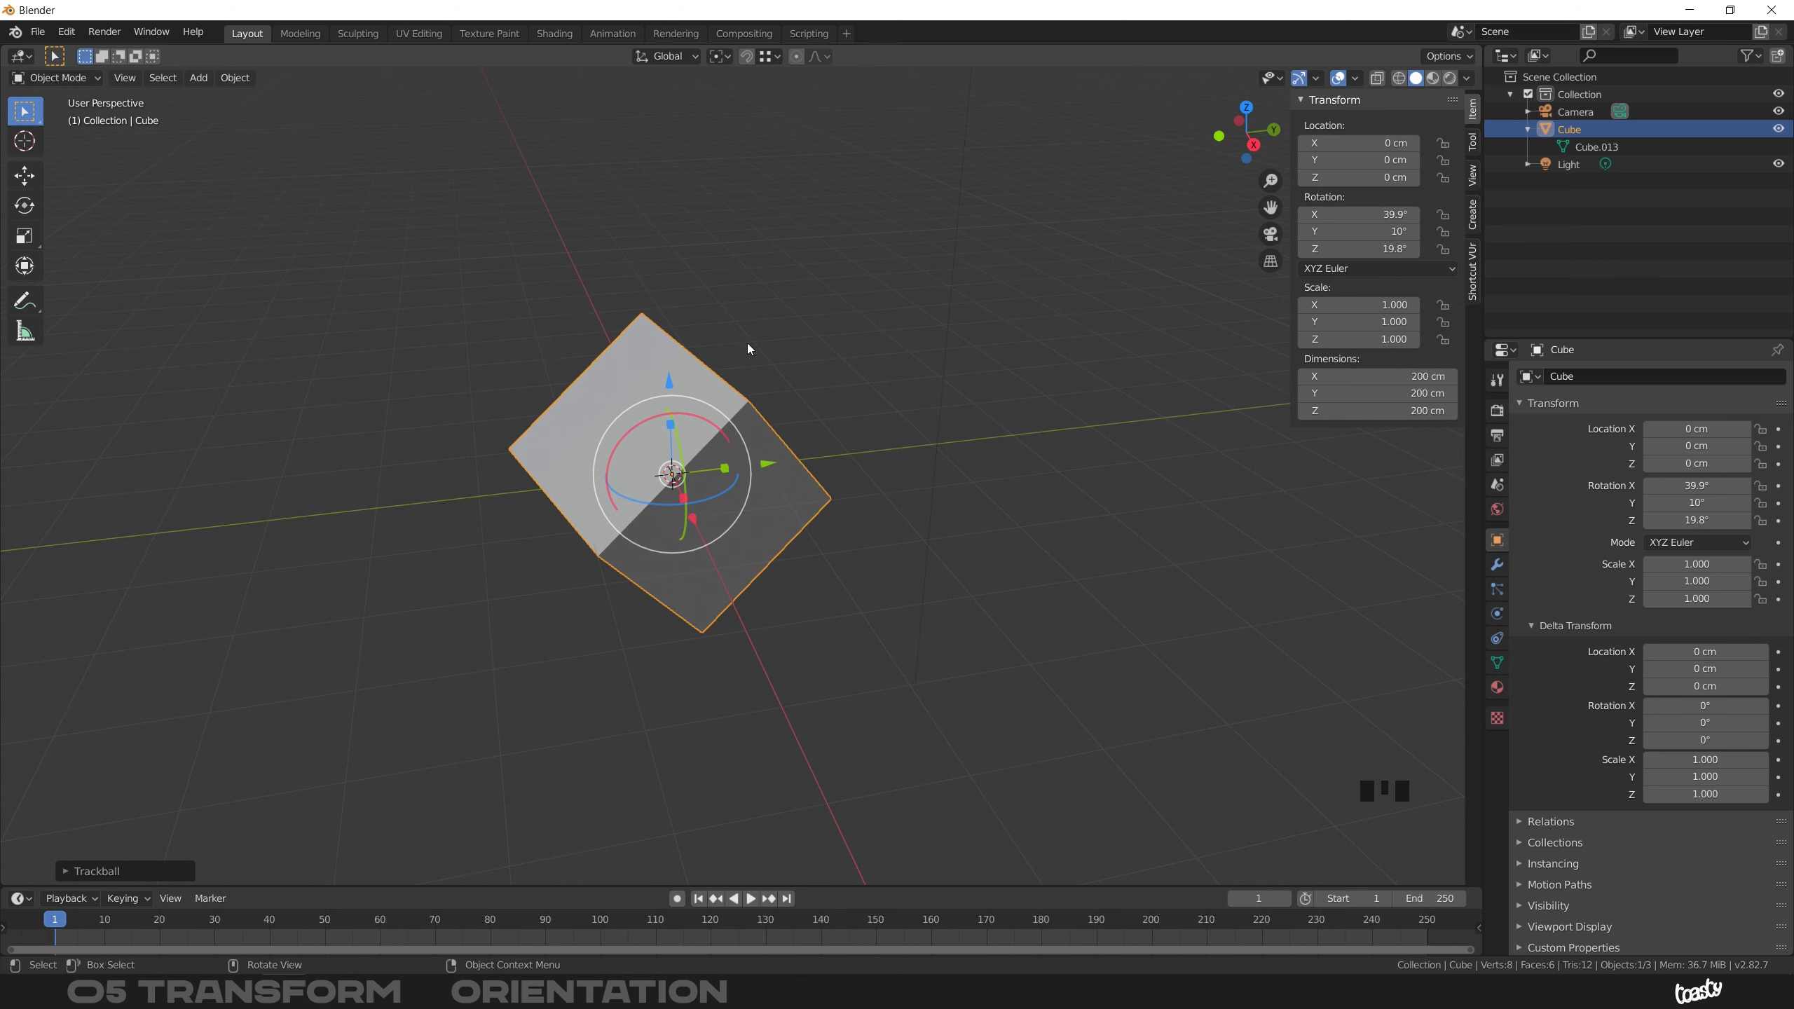
- Bring up the pivot point choices and the transform orientation choices to review them
click(719, 58)
key(period)
key(comma)
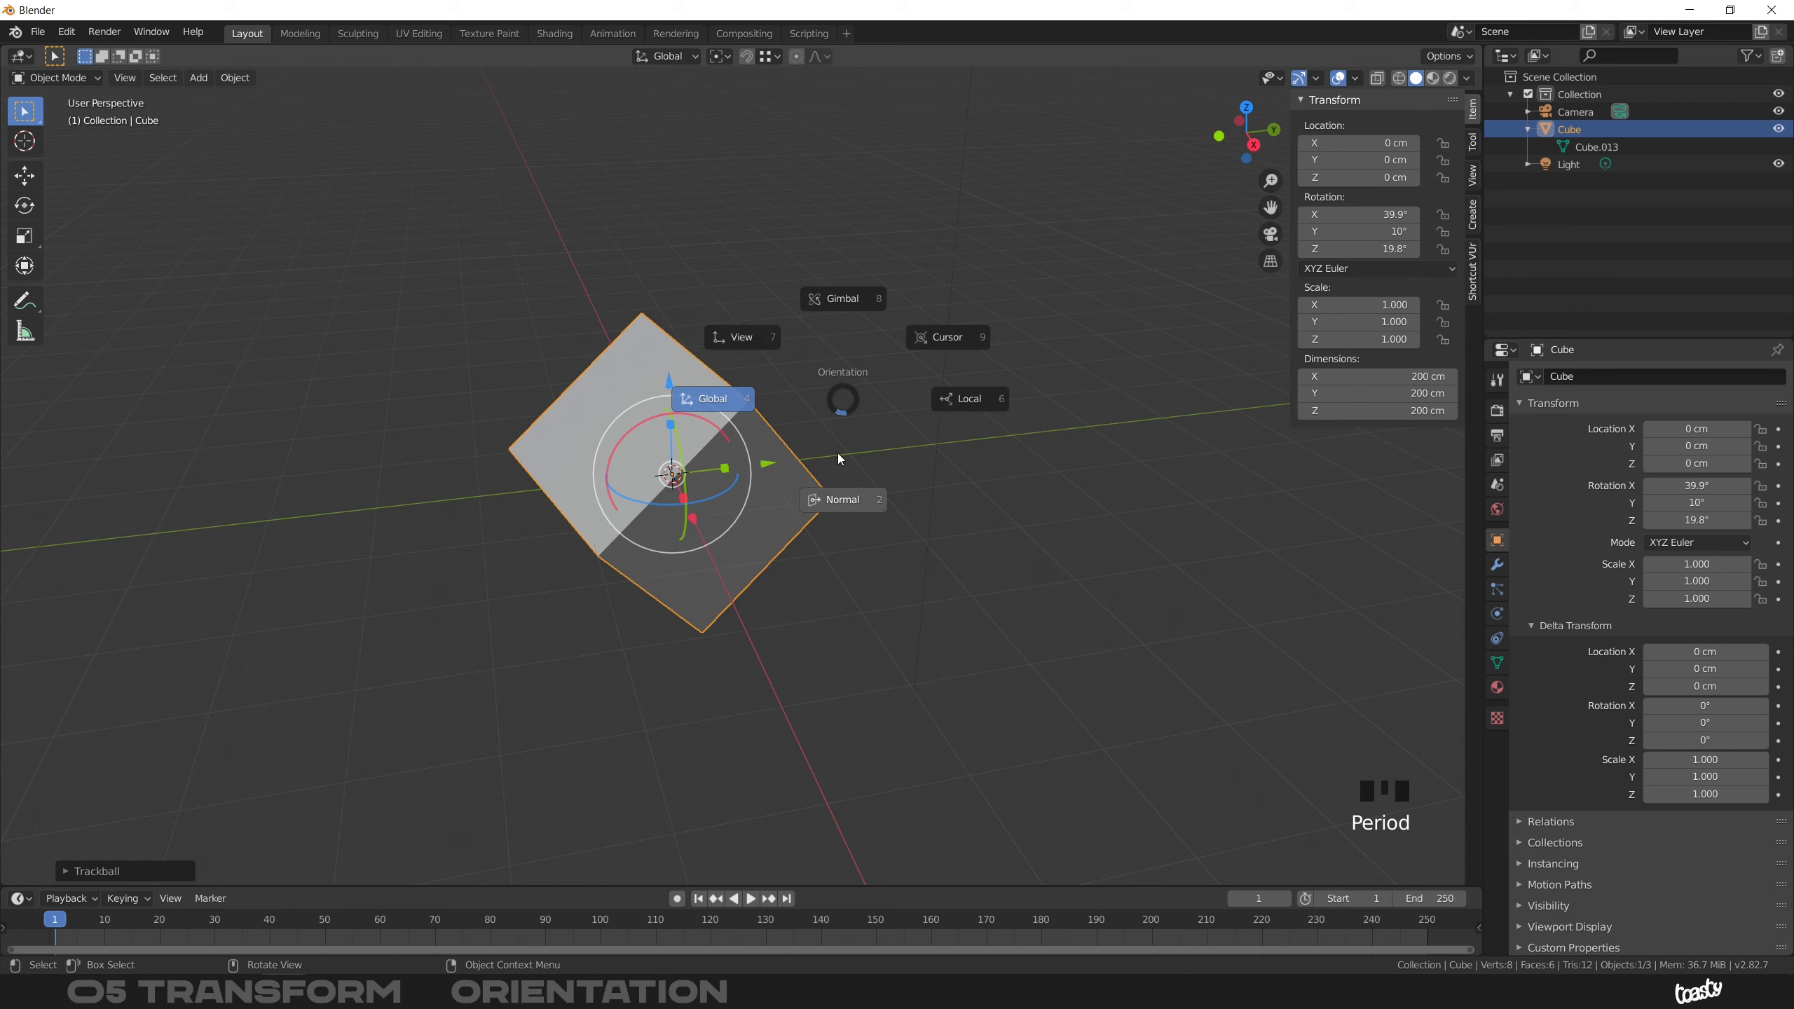
key(comma)
- Try the Local and Gimbal transform orientations on the cube, returning to Global after each
key(comma)
click(972, 399)
key(comma)
click(729, 392)
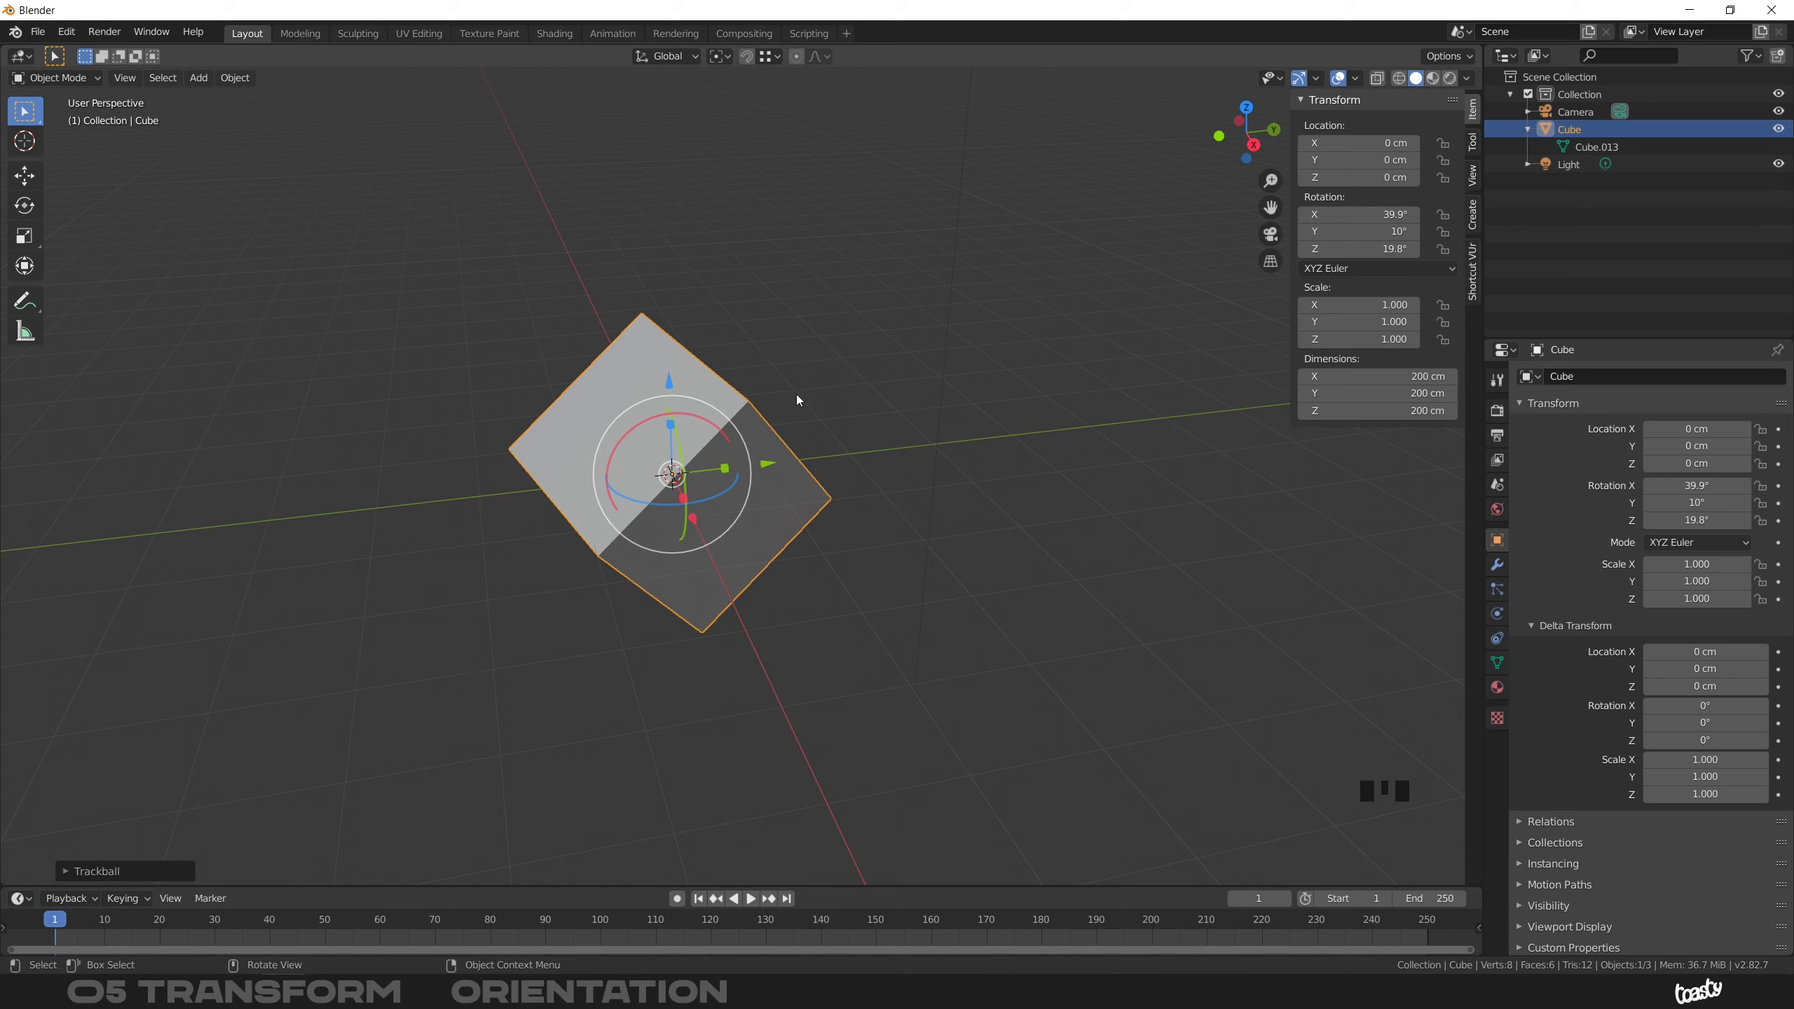
key(comma)
click(864, 170)
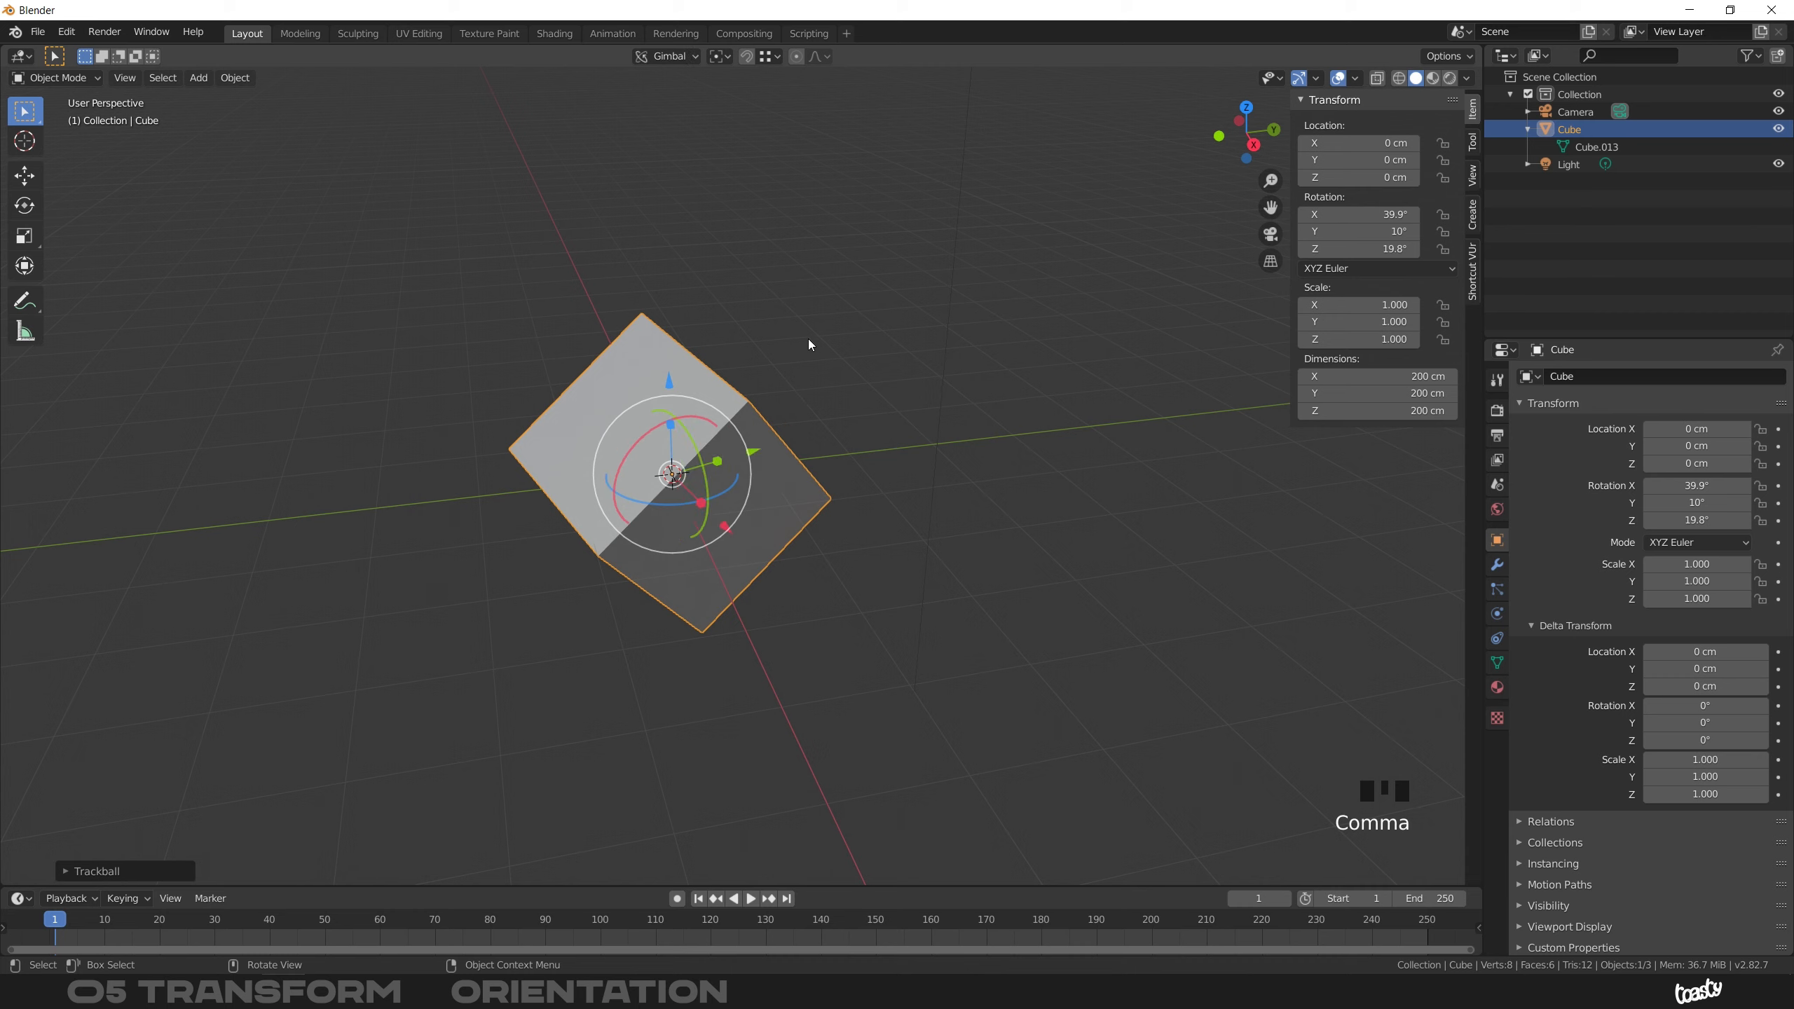
key(comma)
click(789, 329)
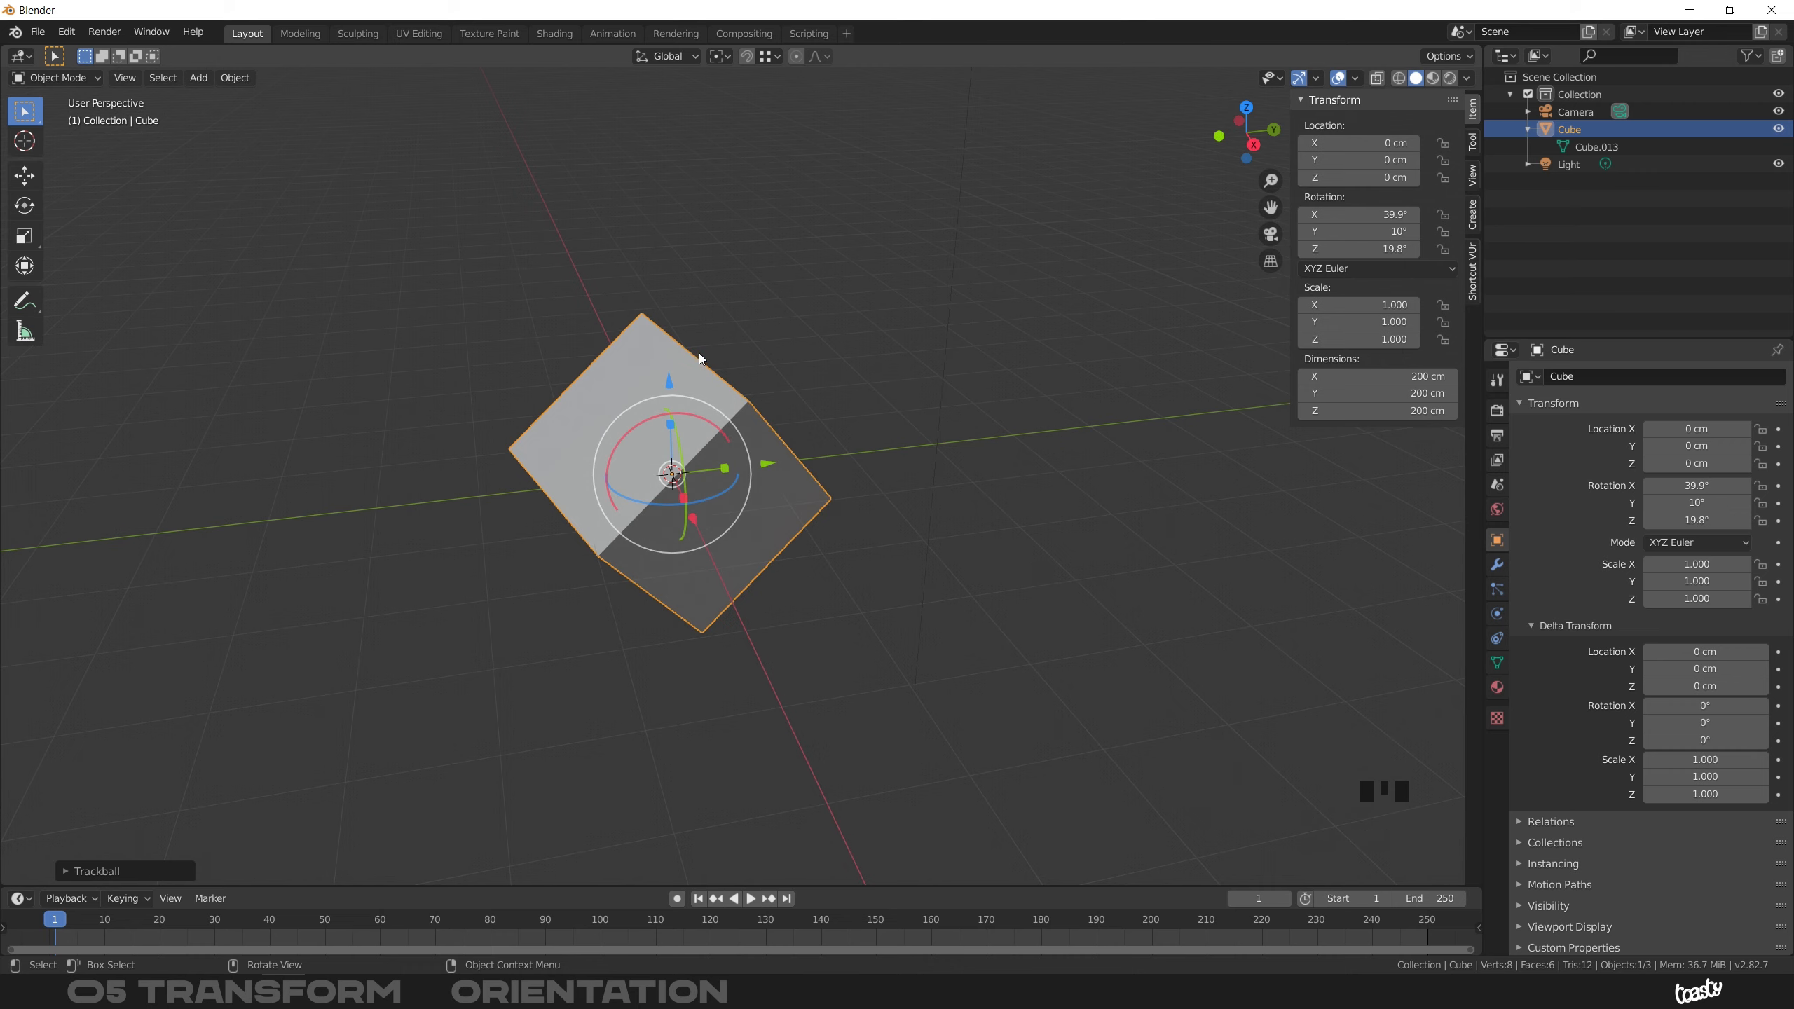
- Set the transform orientation to Normal and select the cube's upper edge in Edit Mode with edge selection
key(comma)
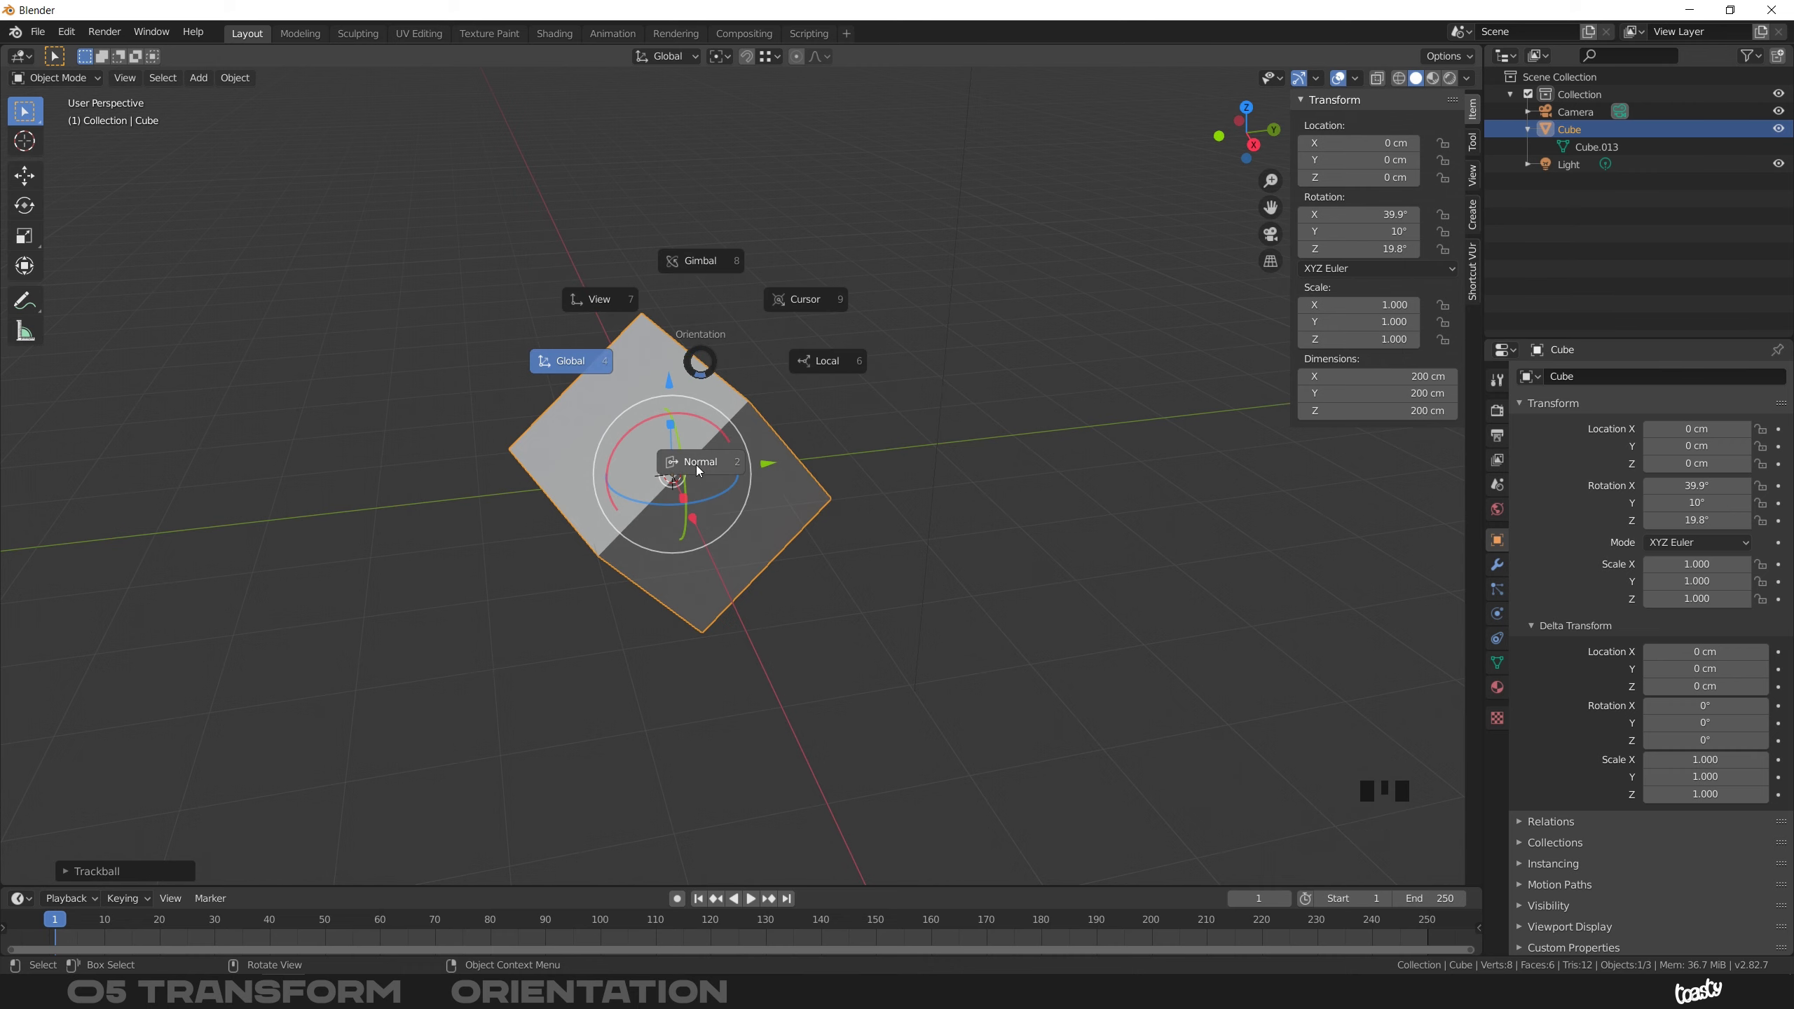
click(695, 466)
middle_drag(630, 415, 804, 466)
key(Tab)
click(624, 403)
key(2)
click(742, 376)
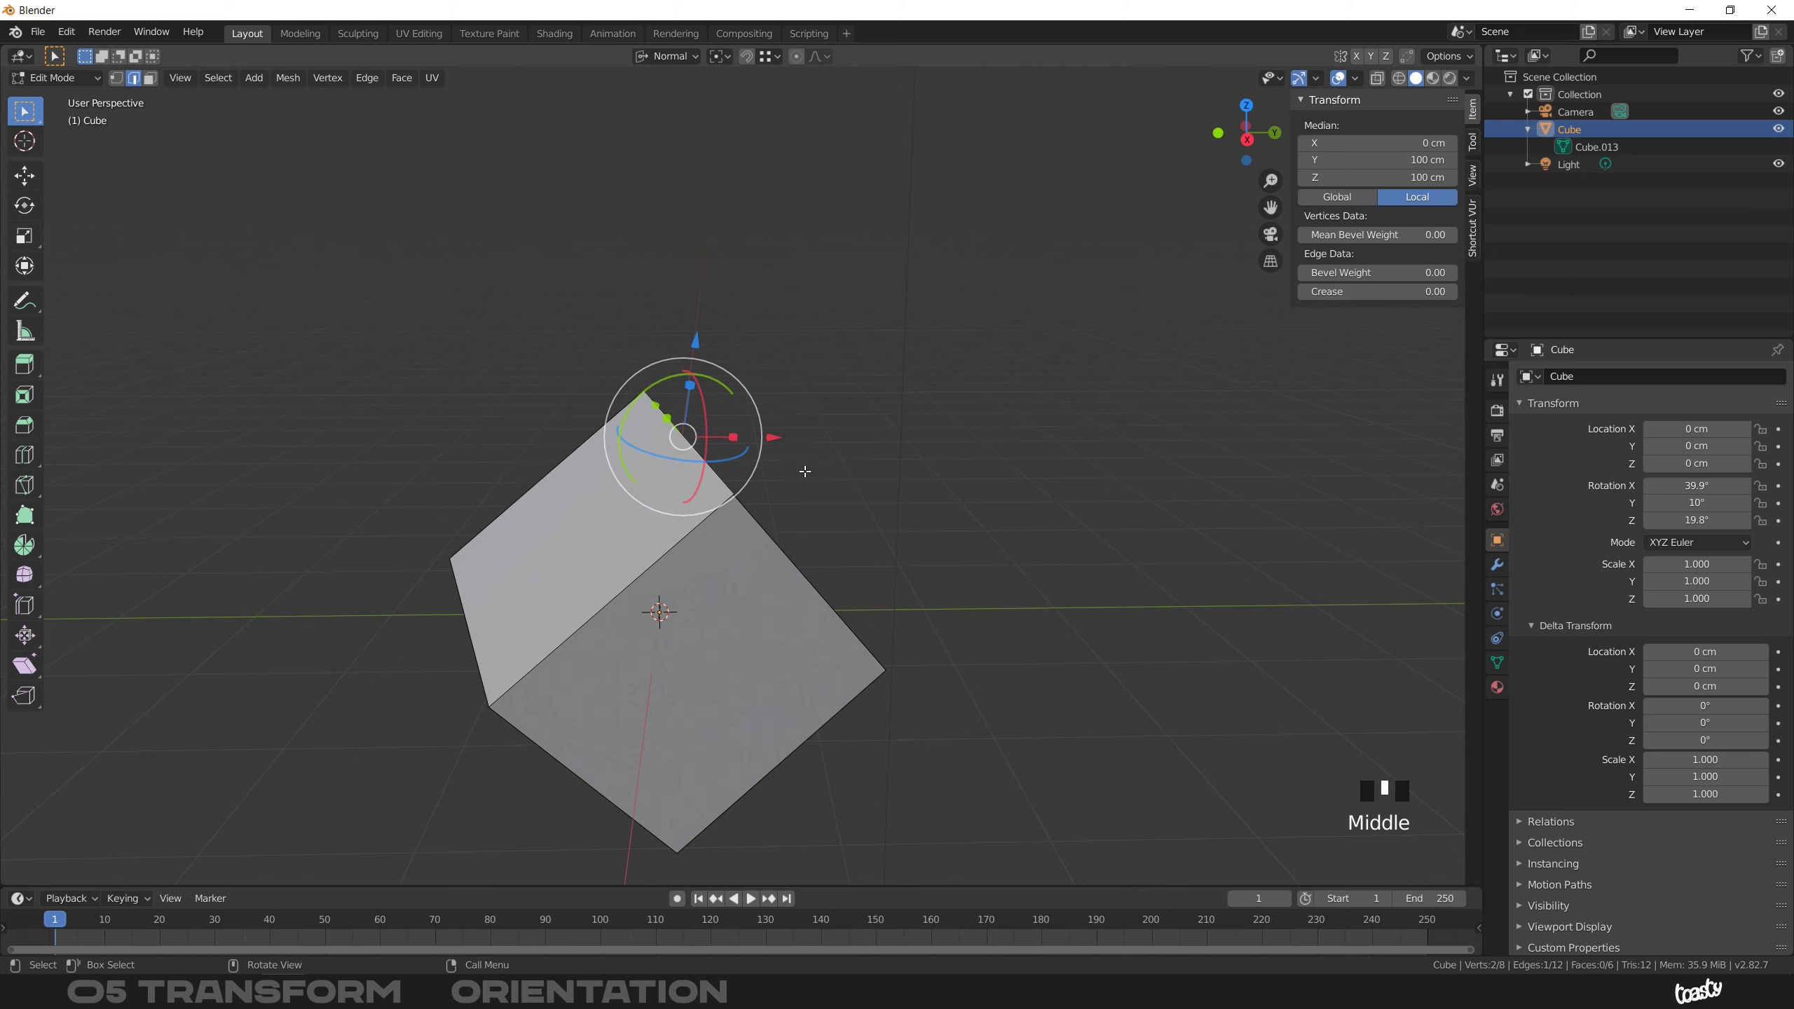
- Try to move the selected edge along the Z axis of its Normal orientation
key(g)
key(z)
key(z)
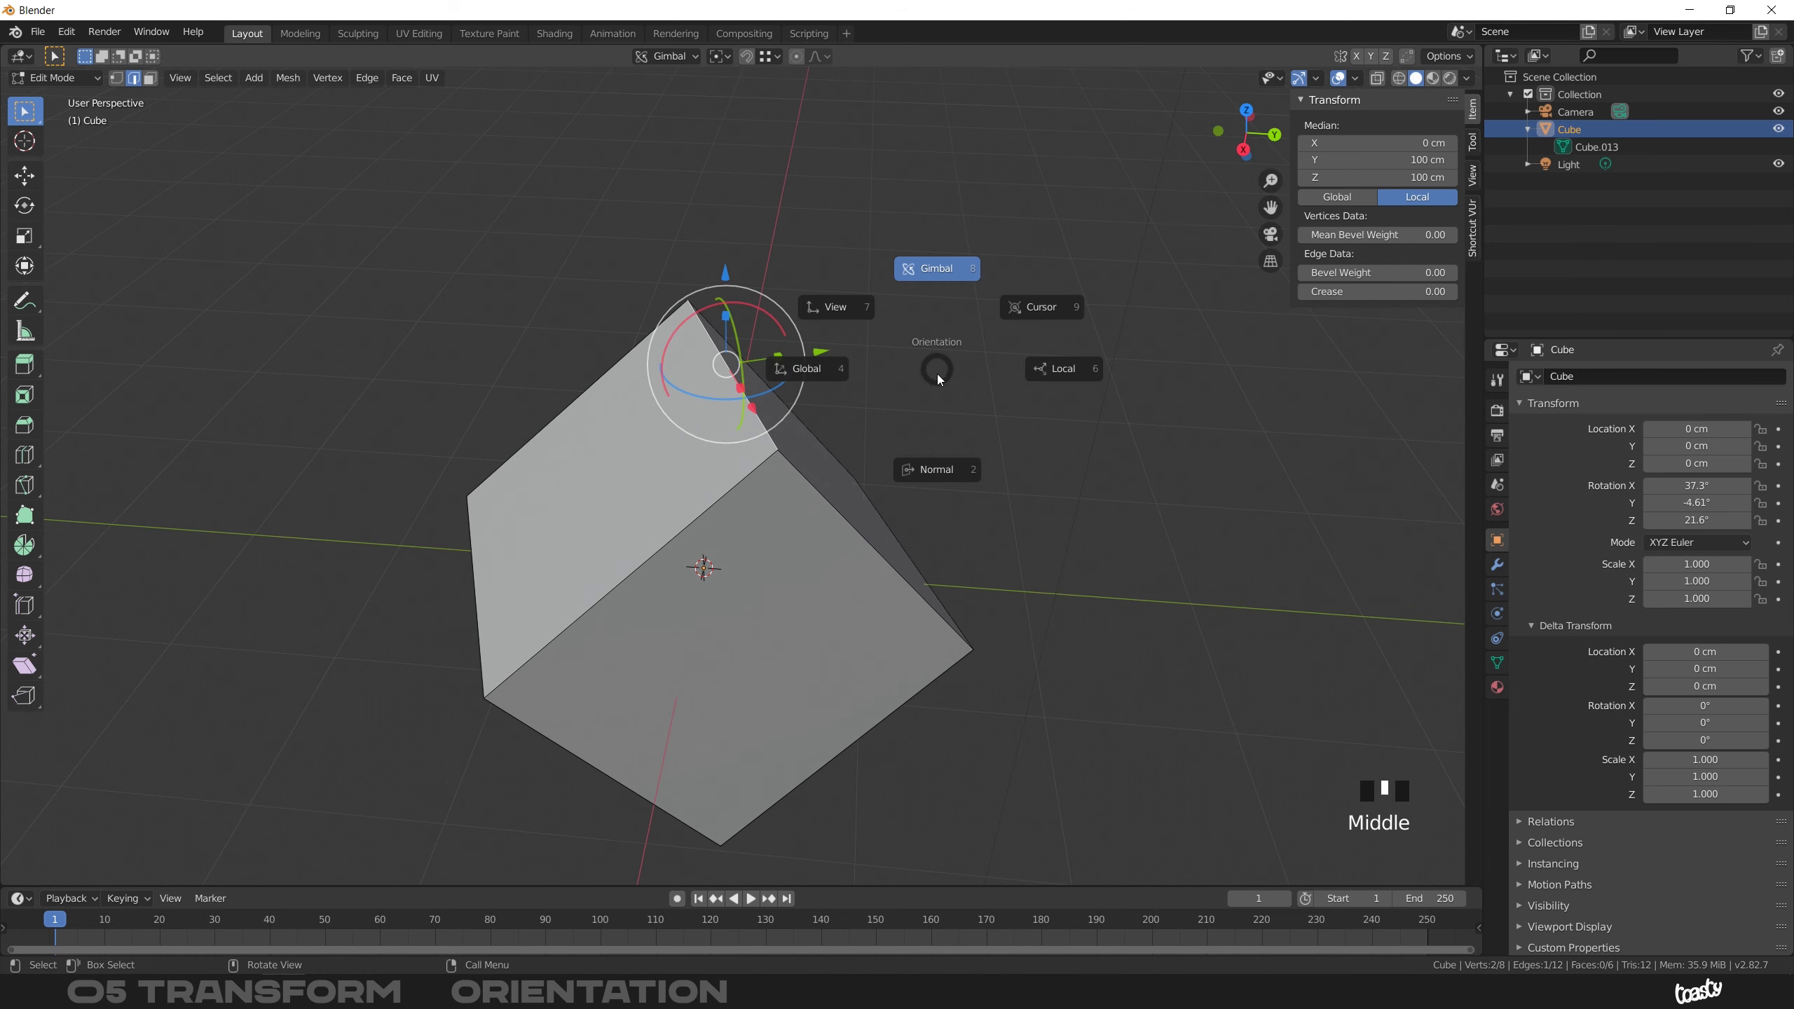
- Change the transform orientation for the selected edge to Global and then to Normal
key(comma)
key(comma)
key(comma)
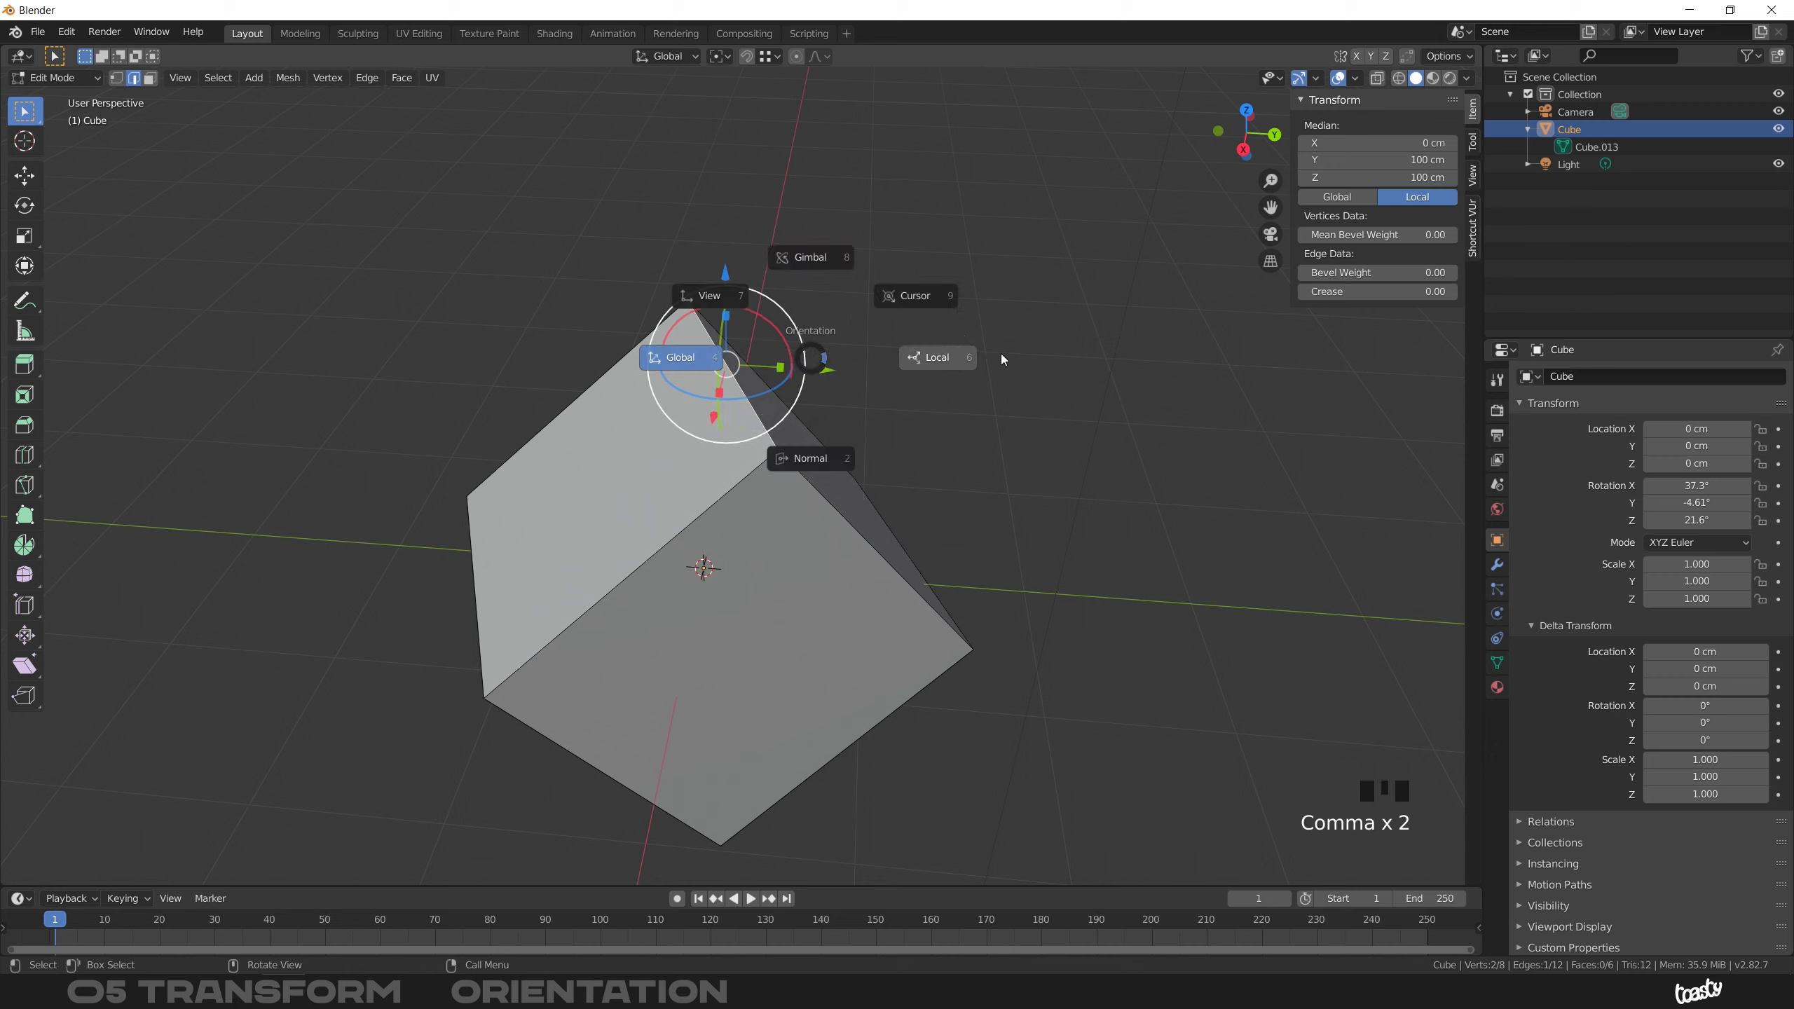
key(comma)
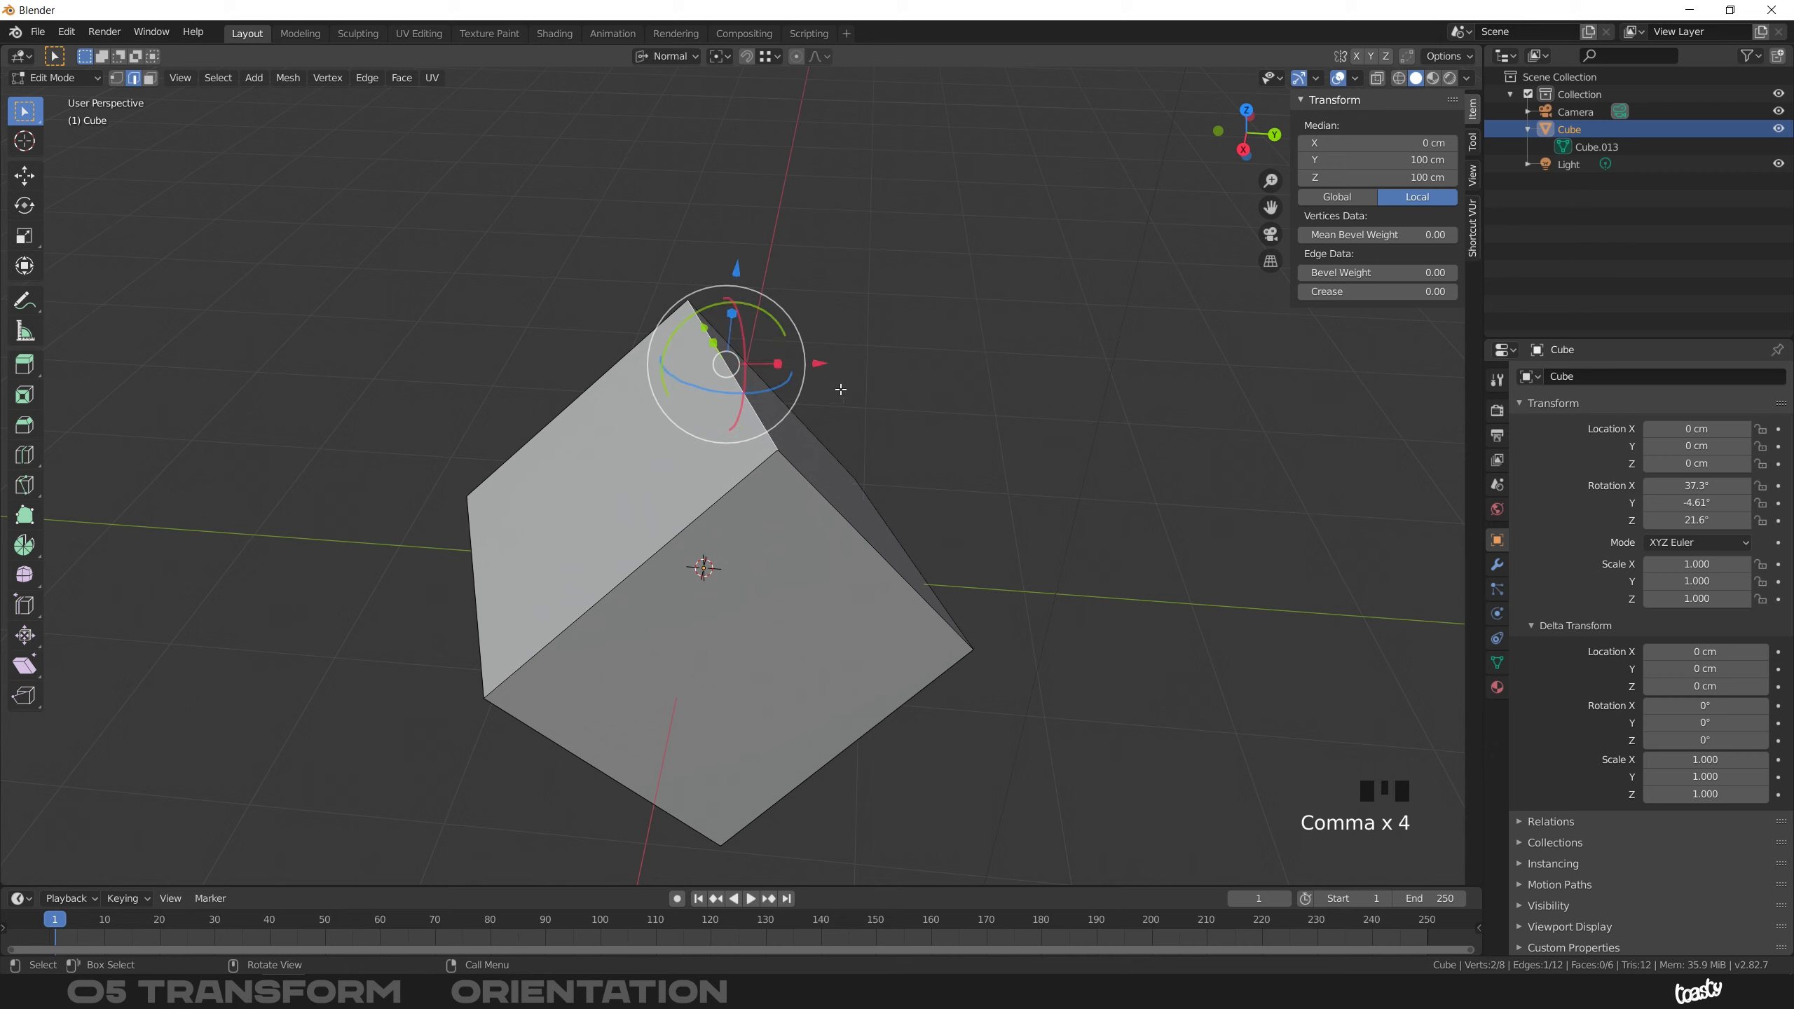
click(680, 59)
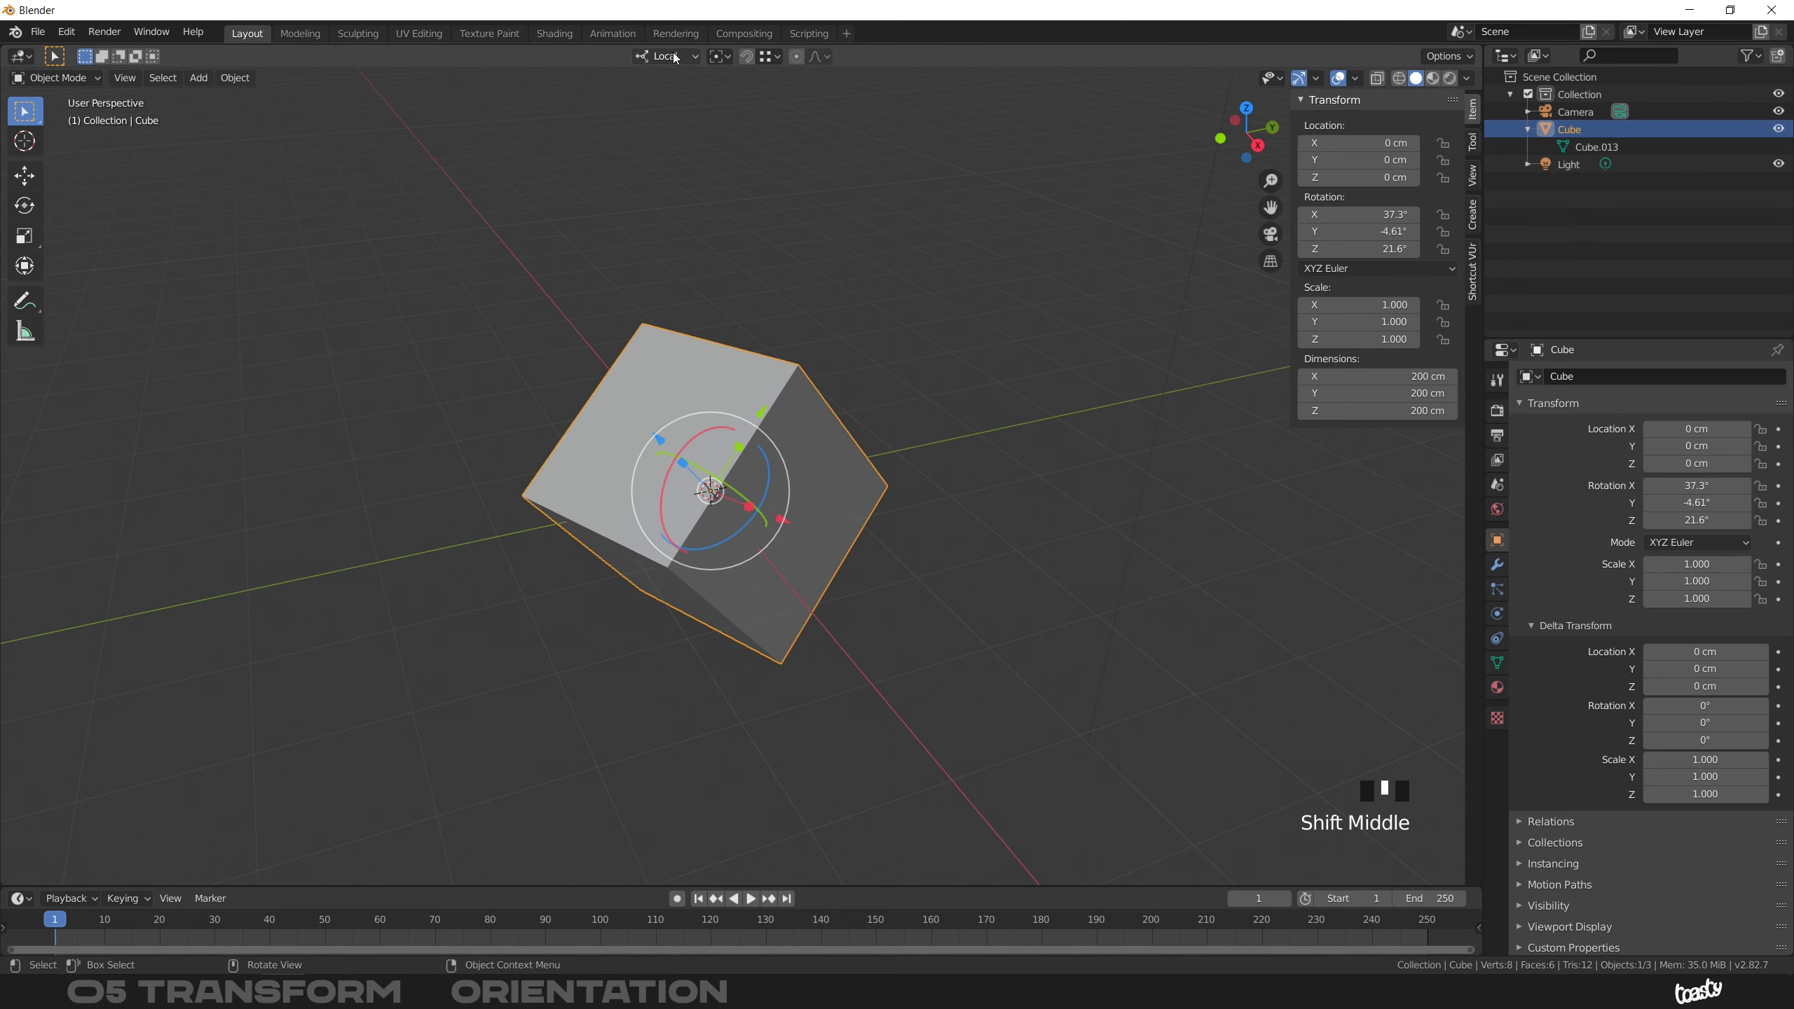
- Select the cube's upper light-grey face and set the transform orientation to Local
click(676, 57)
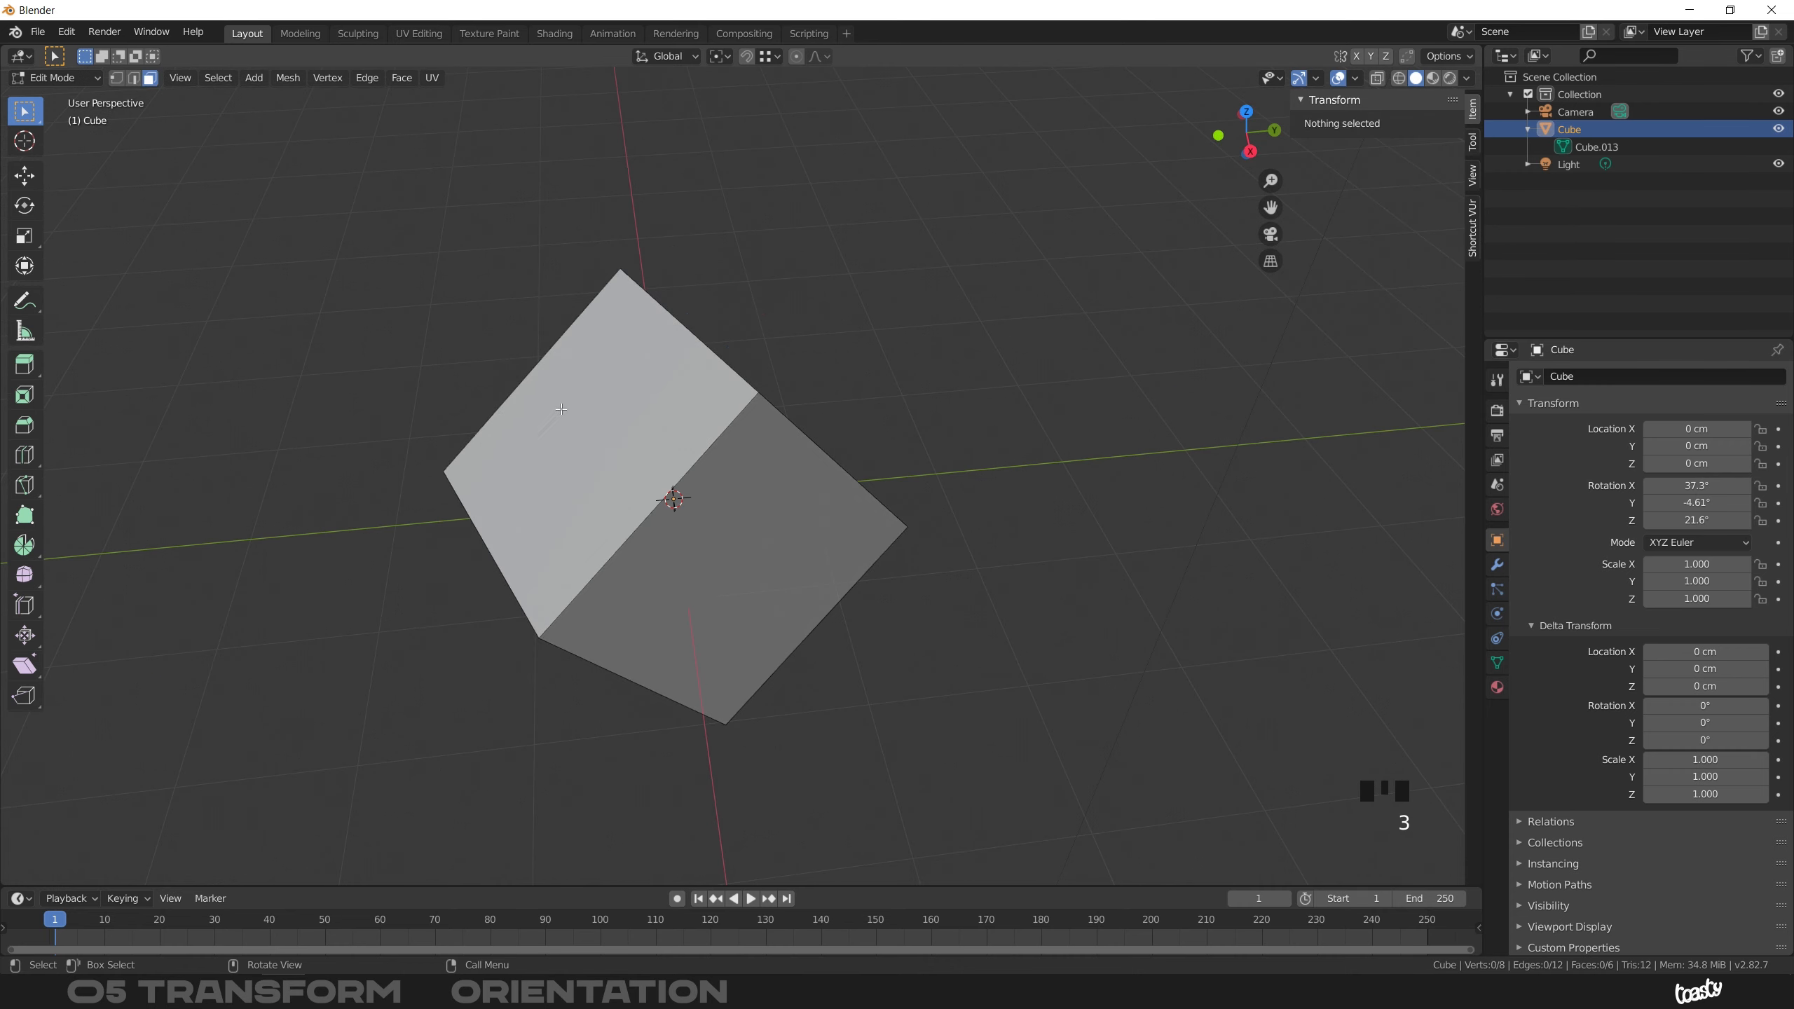
click(575, 422)
mouse_move(636, 320)
middle_down()
mouse_move(646, 354)
mouse_move(655, 312)
middle_up()
key(comma)
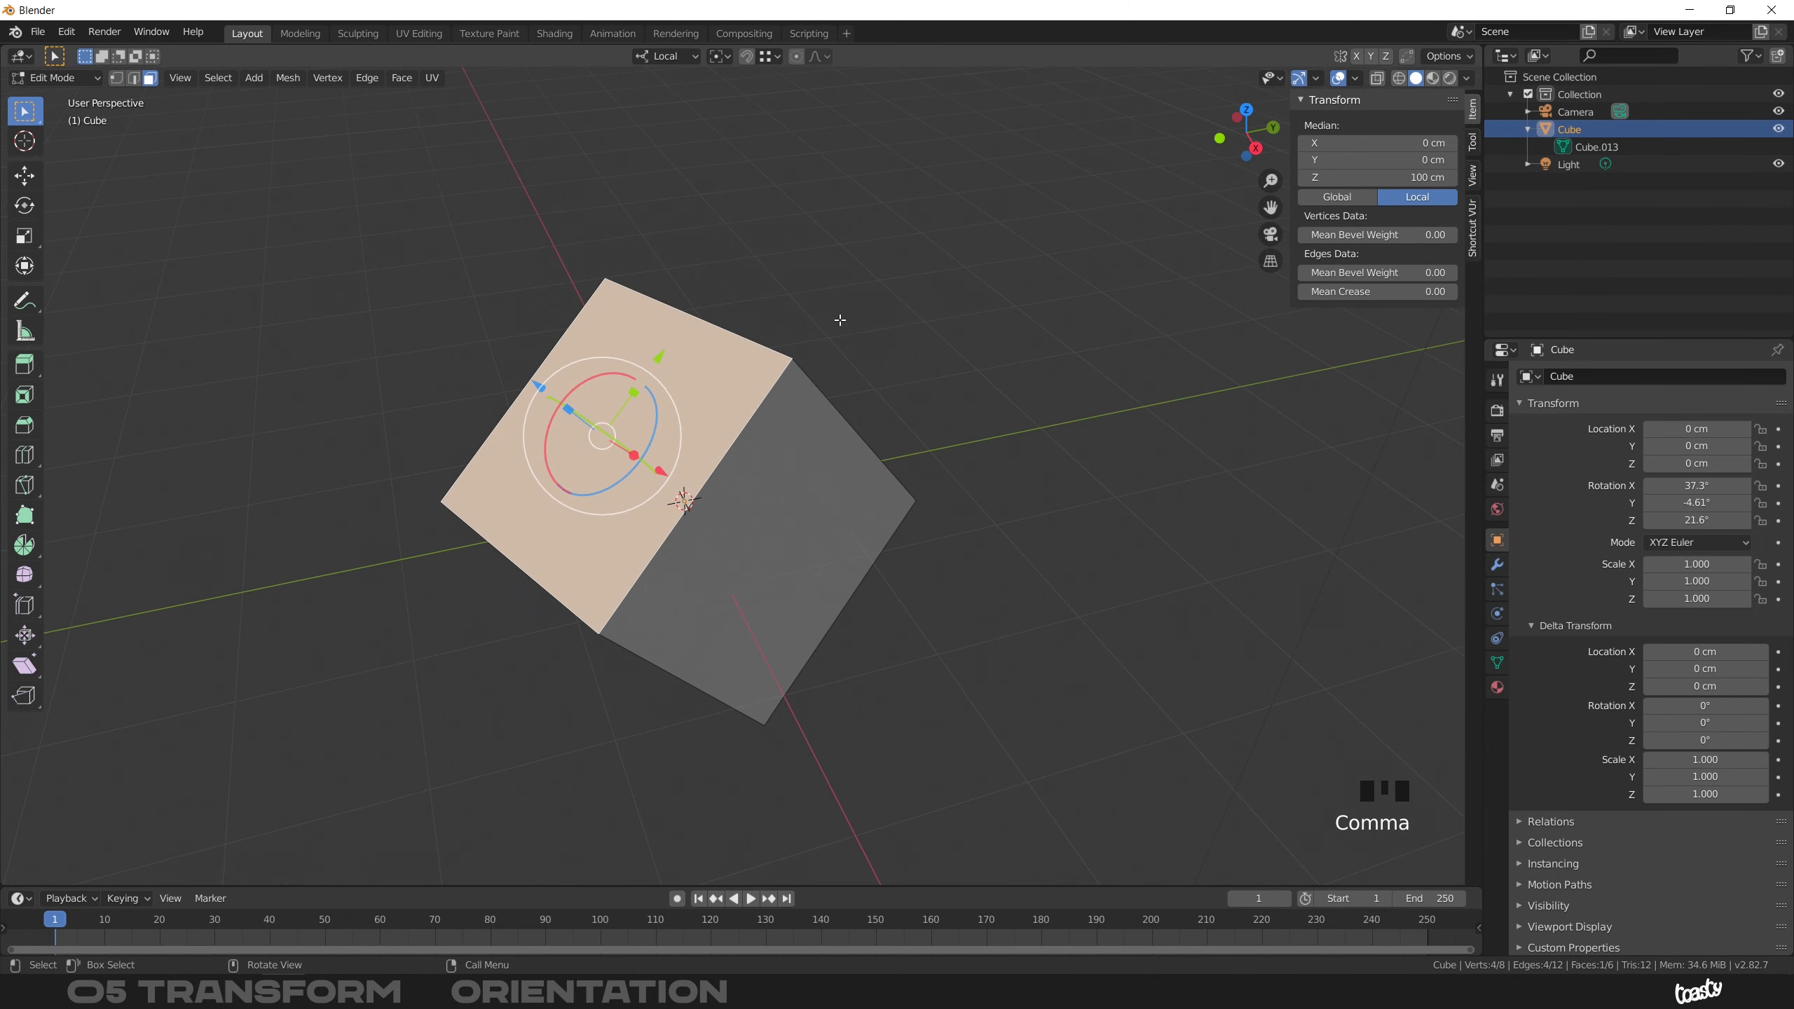
- Select another area of the cube and reselect its upper face to examine the local axes from several angles
middle_drag(804, 481, 901, 487)
click(794, 487)
click(635, 409)
middle_drag(634, 409, 661, 366)
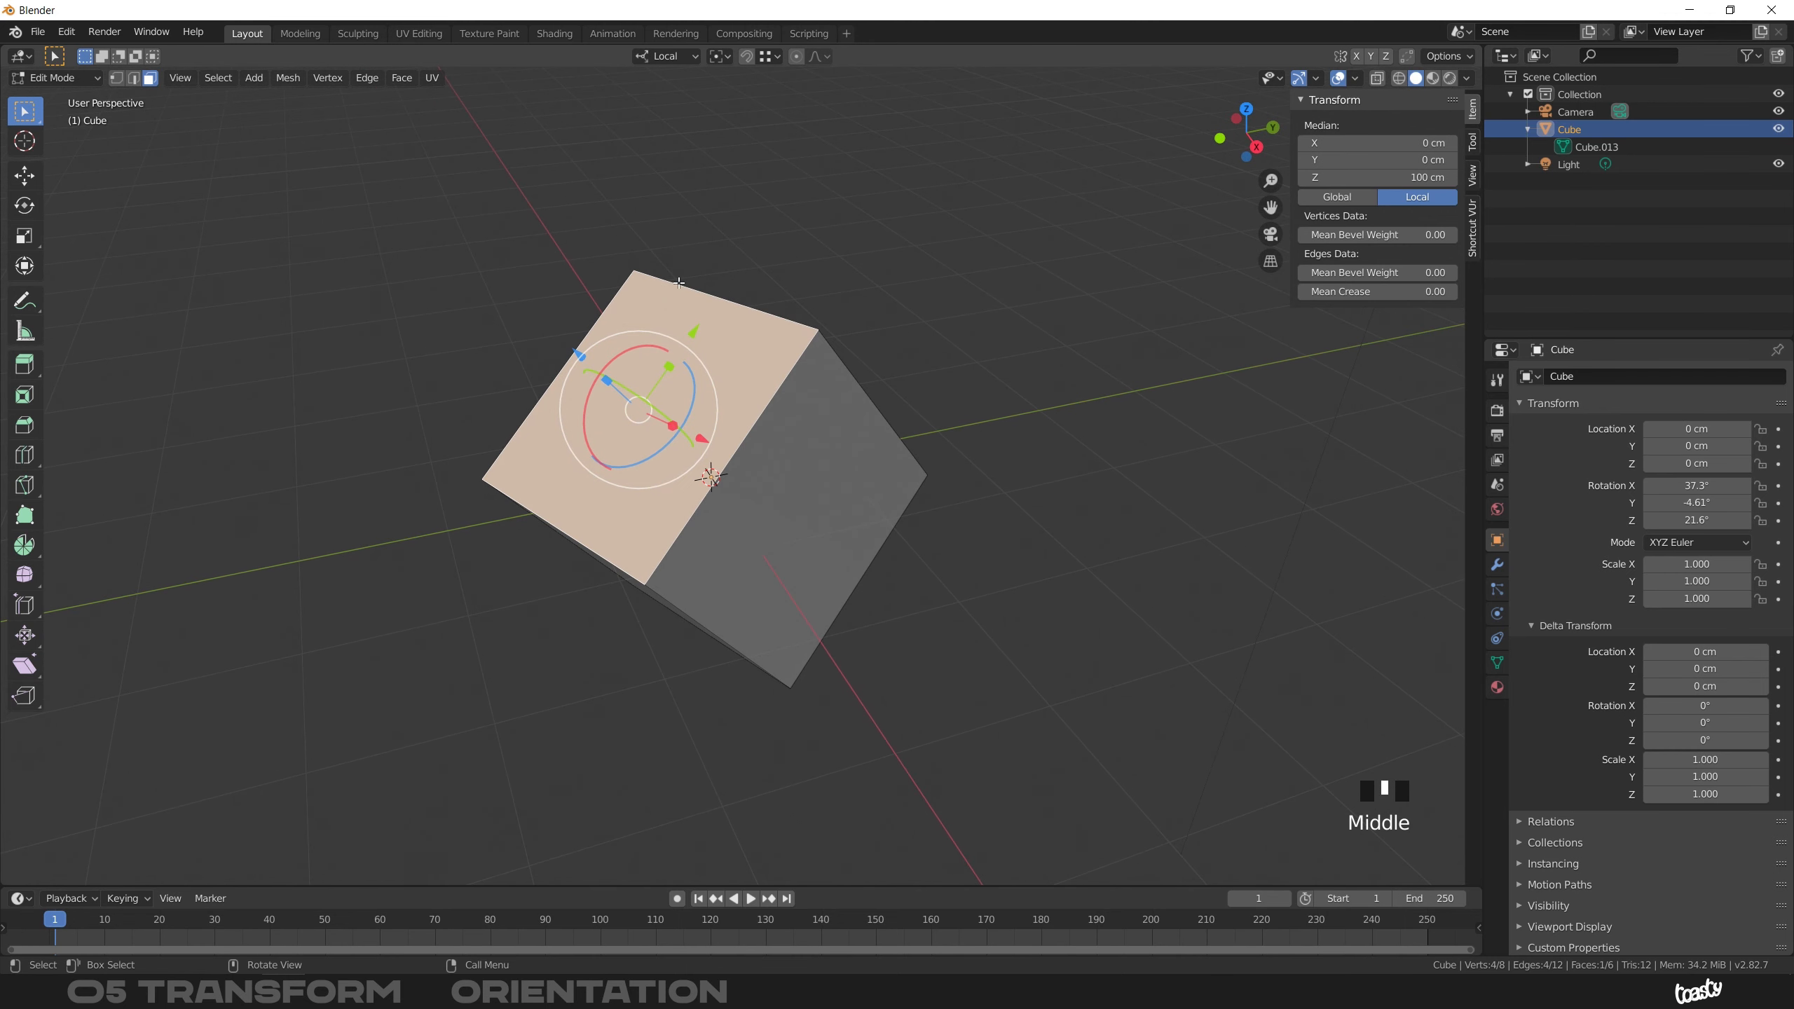
middle_drag(656, 385, 761, 339)
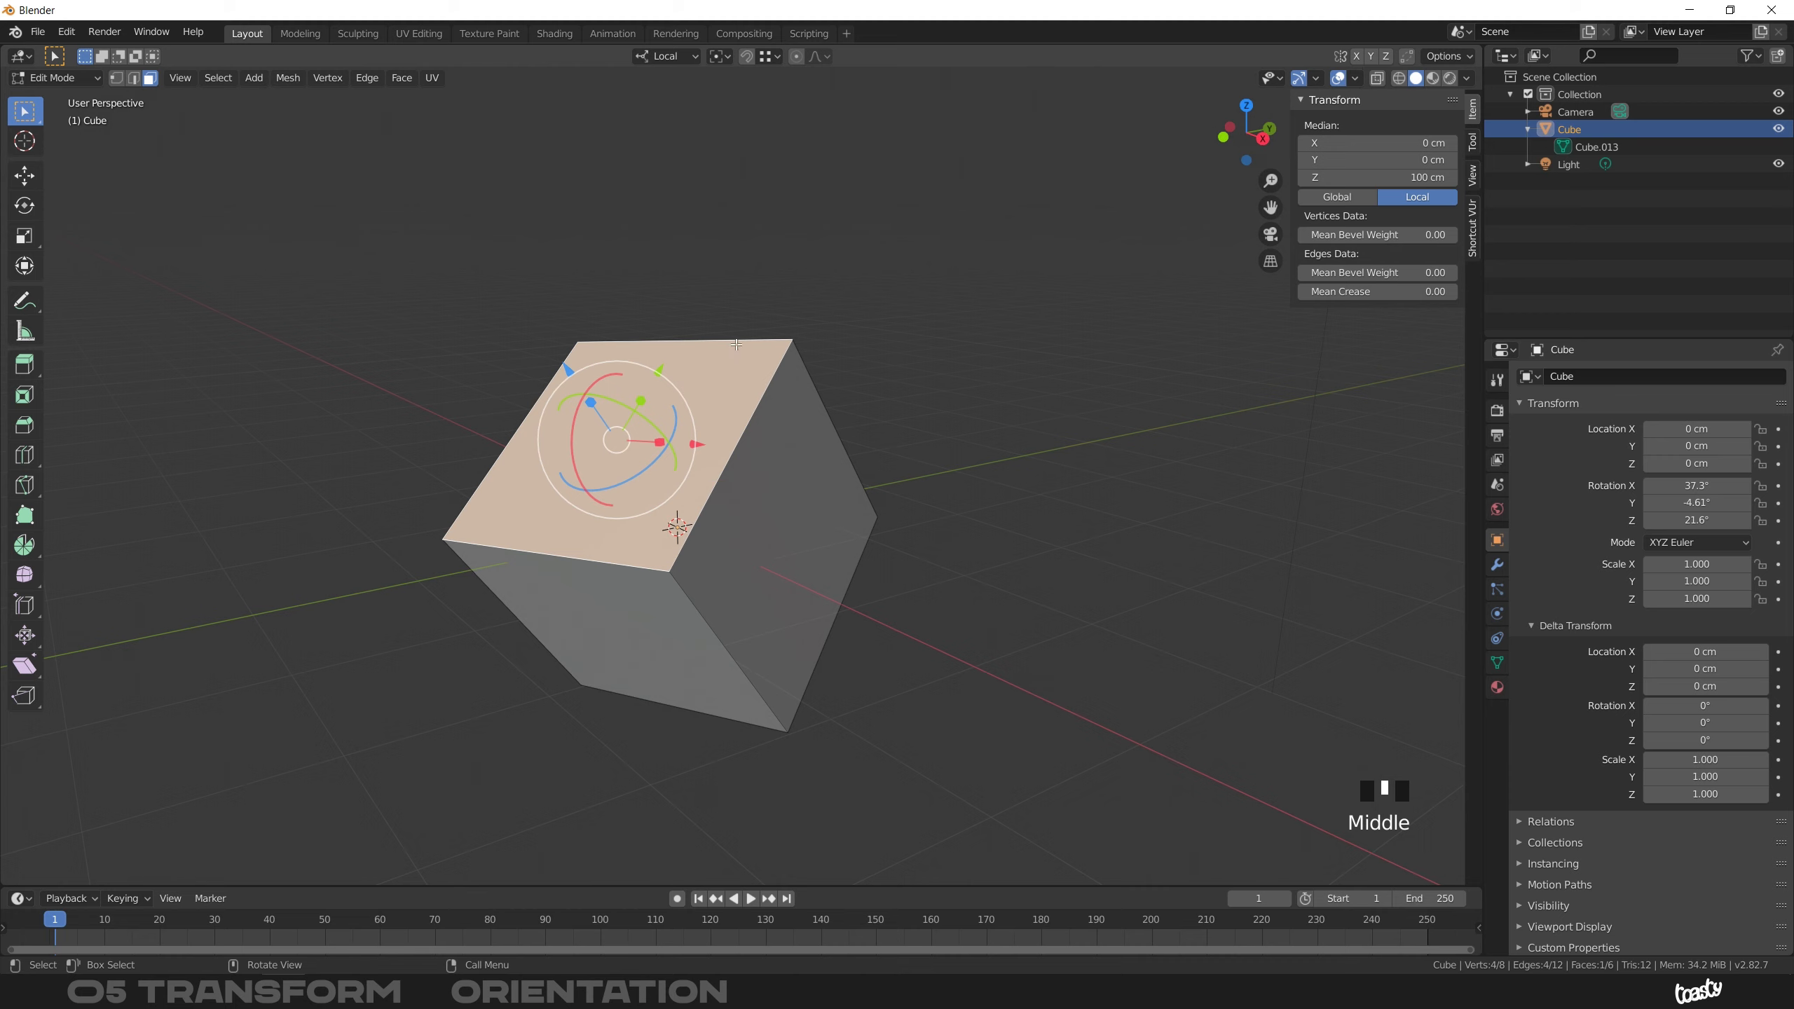
- Create a custom transform orientation from the cube's selected upper face and name it Face_cube_test
click(680, 58)
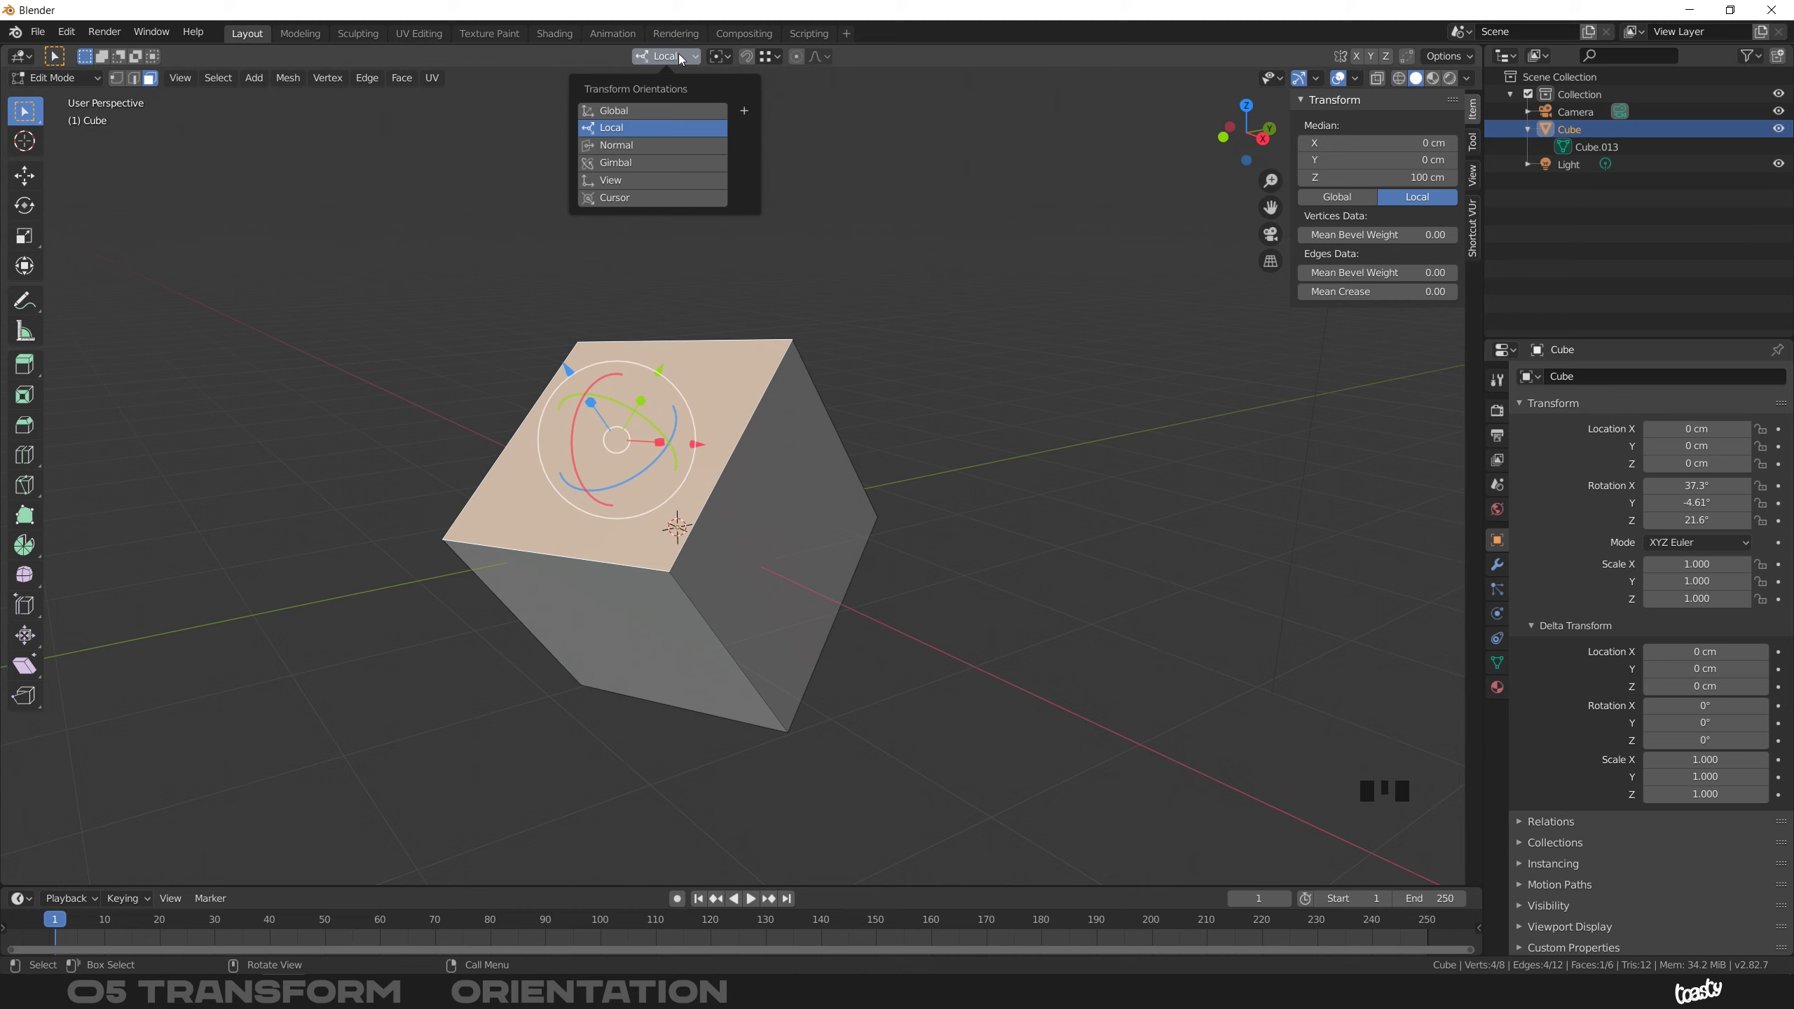
click(745, 109)
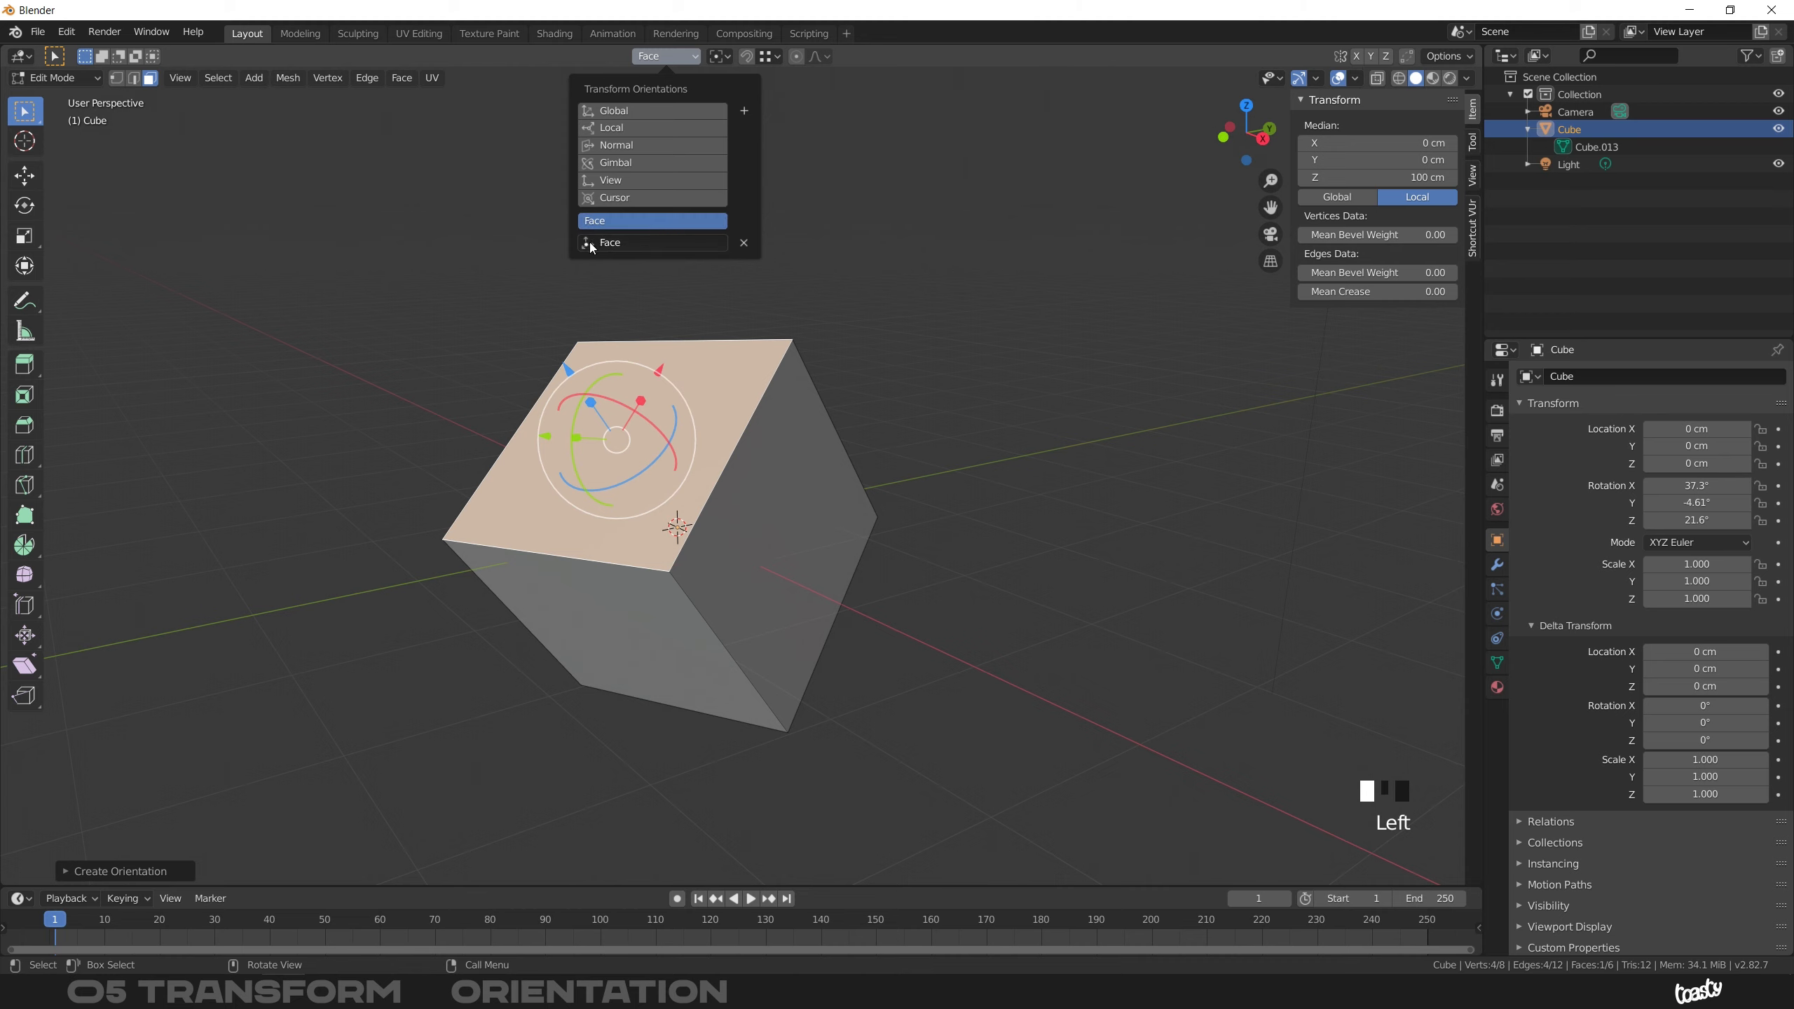
click(638, 243)
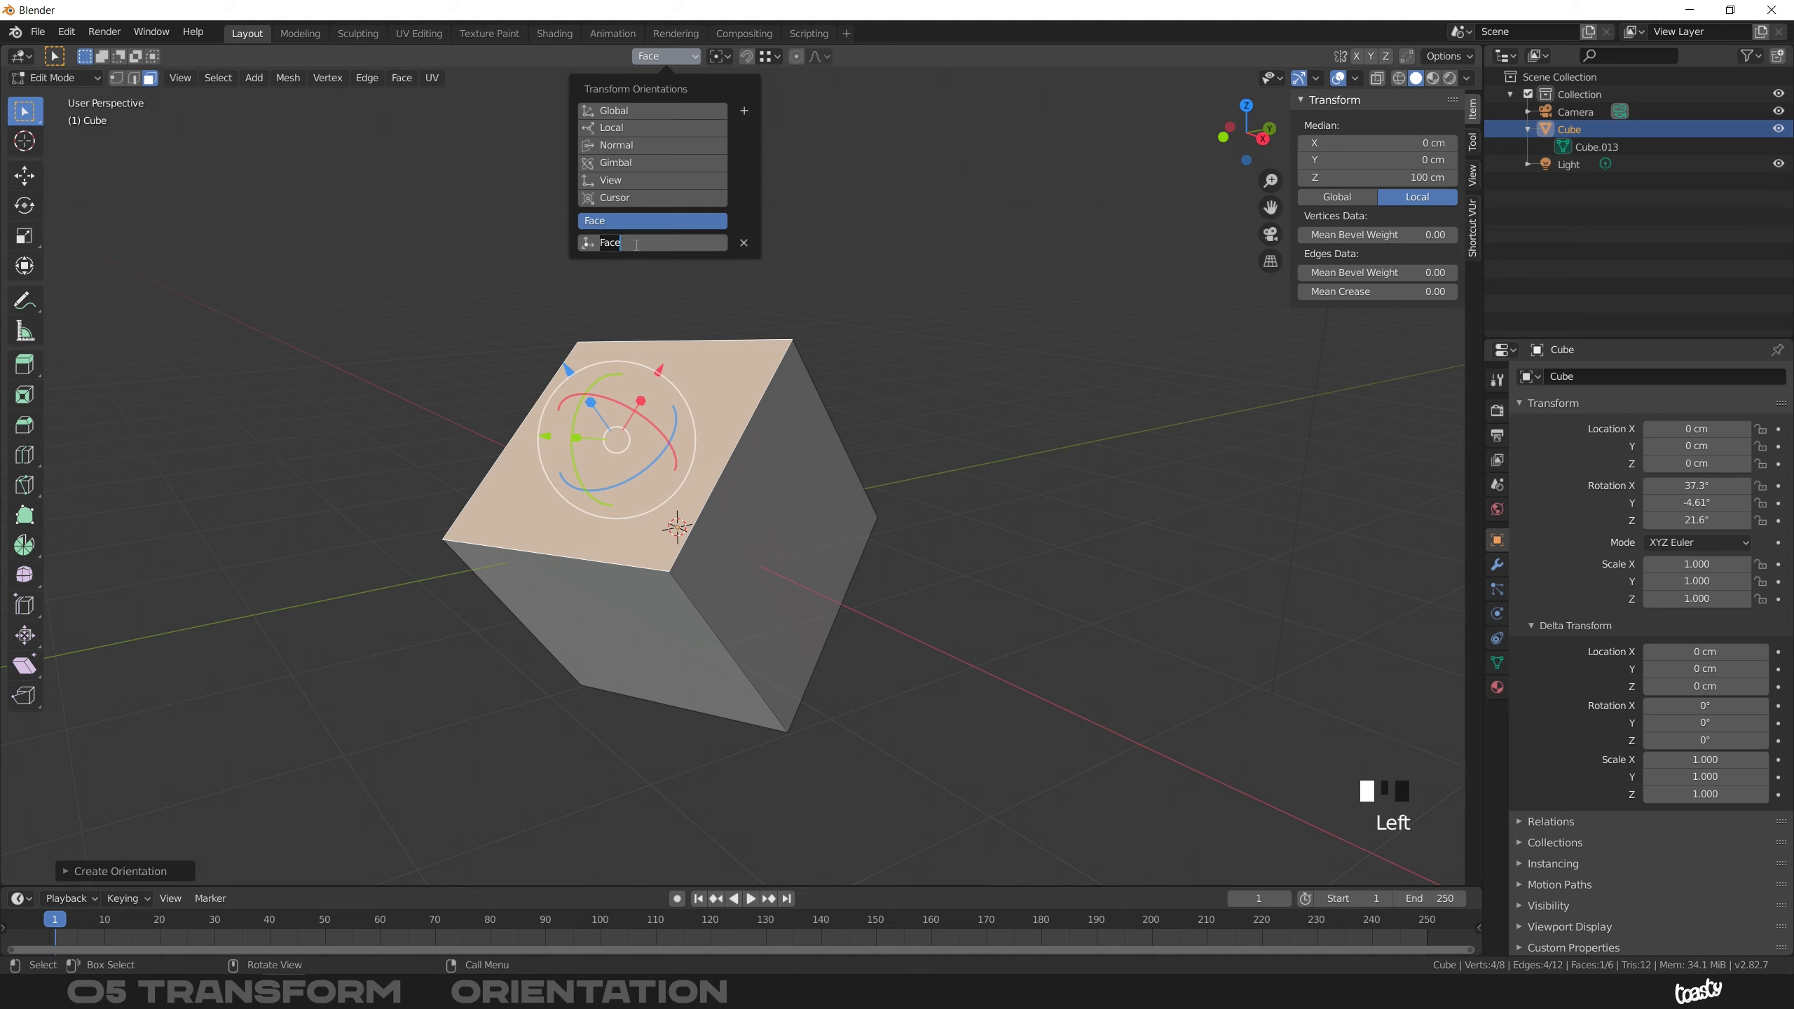
text(_cube_test)
key(Return)
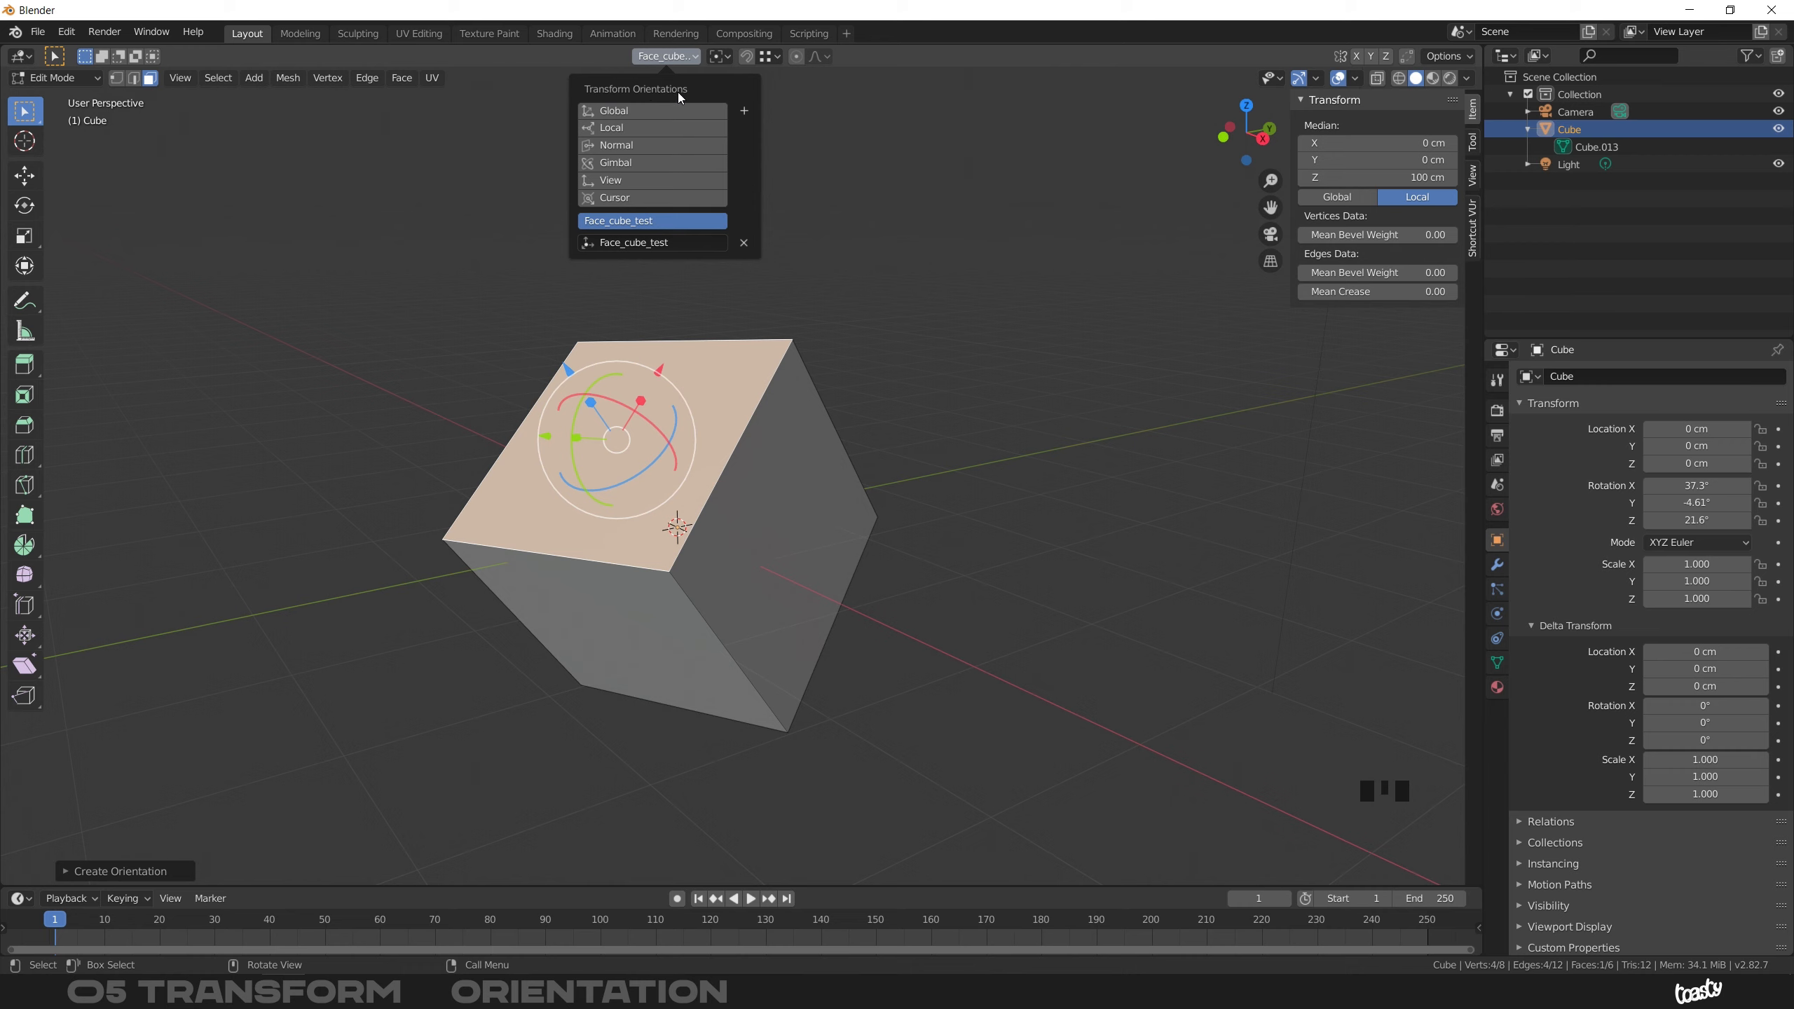
- Examine the Face_cube_test orientation on the whole cube in Object Mode
middle_drag(657, 298, 625, 380)
key(Tab)
middle_drag(636, 446, 666, 54)
- Select the cube's upper edge in Edit Mode, switch to Normal orientation, and create a custom orientation from that edge
key(Tab)
key(2)
click(712, 373)
click(668, 57)
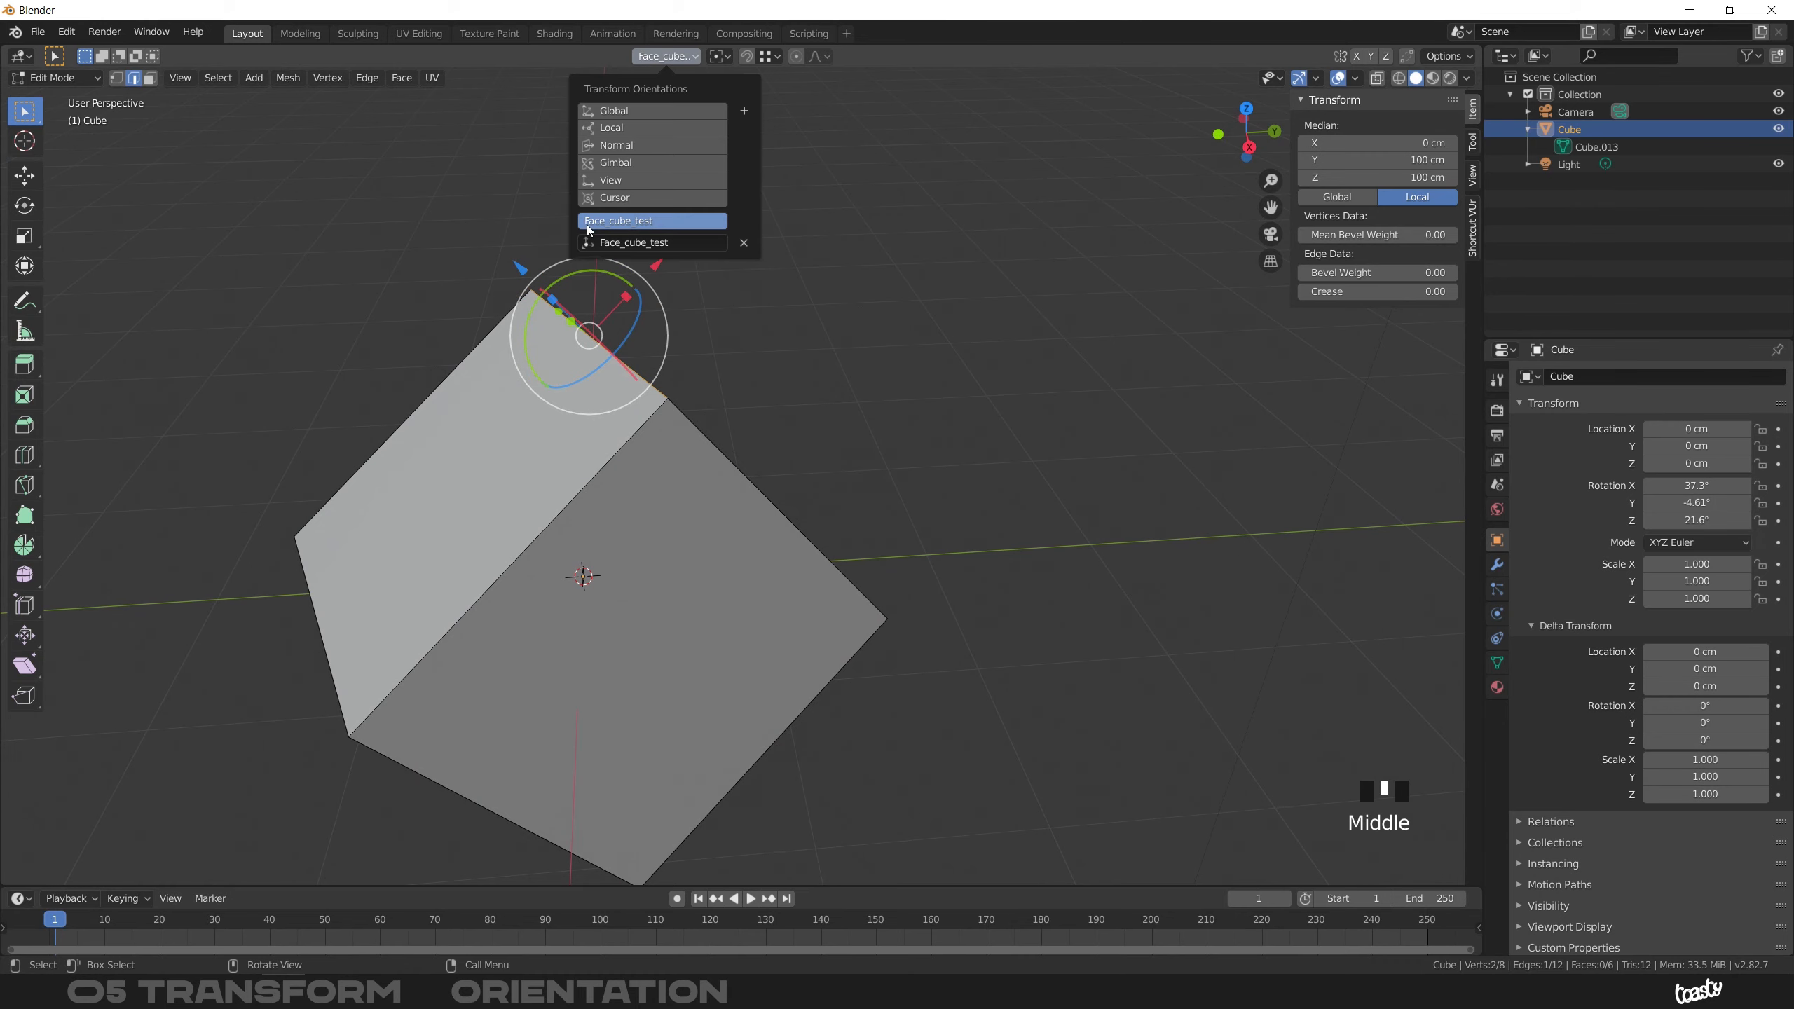
click(653, 146)
middle_drag(546, 397, 622, 405)
click(667, 57)
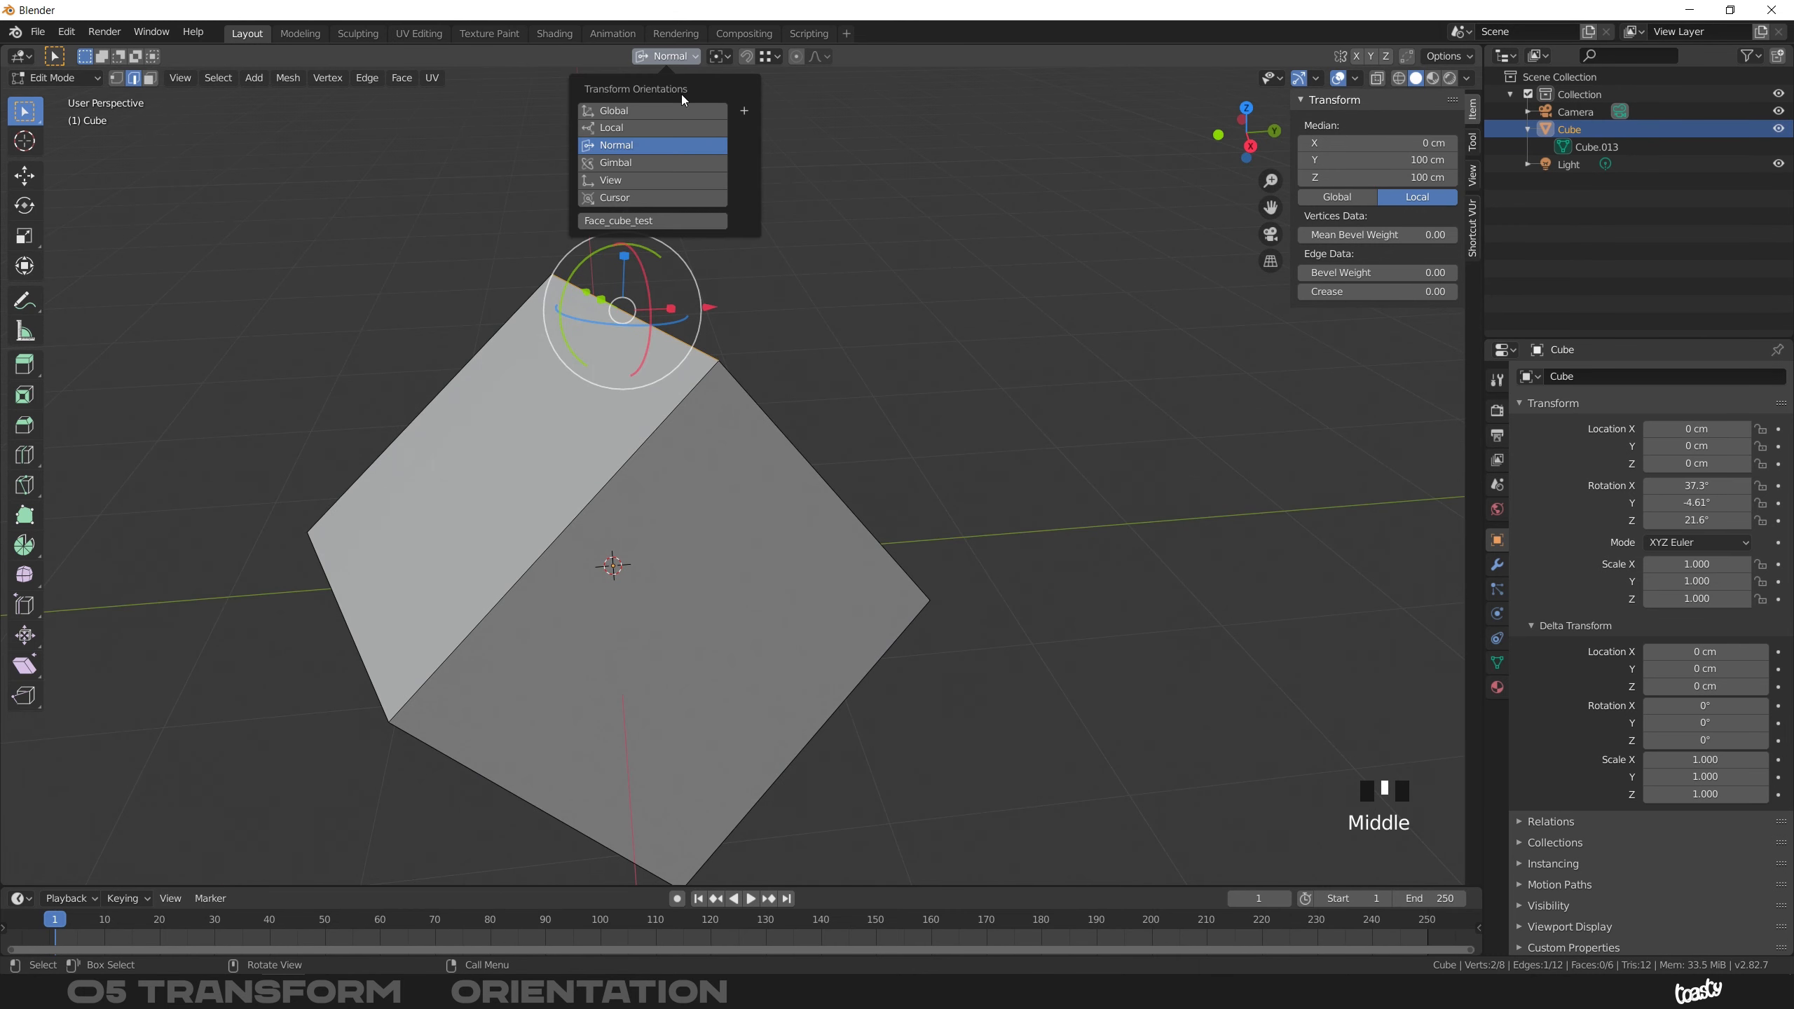
click(744, 111)
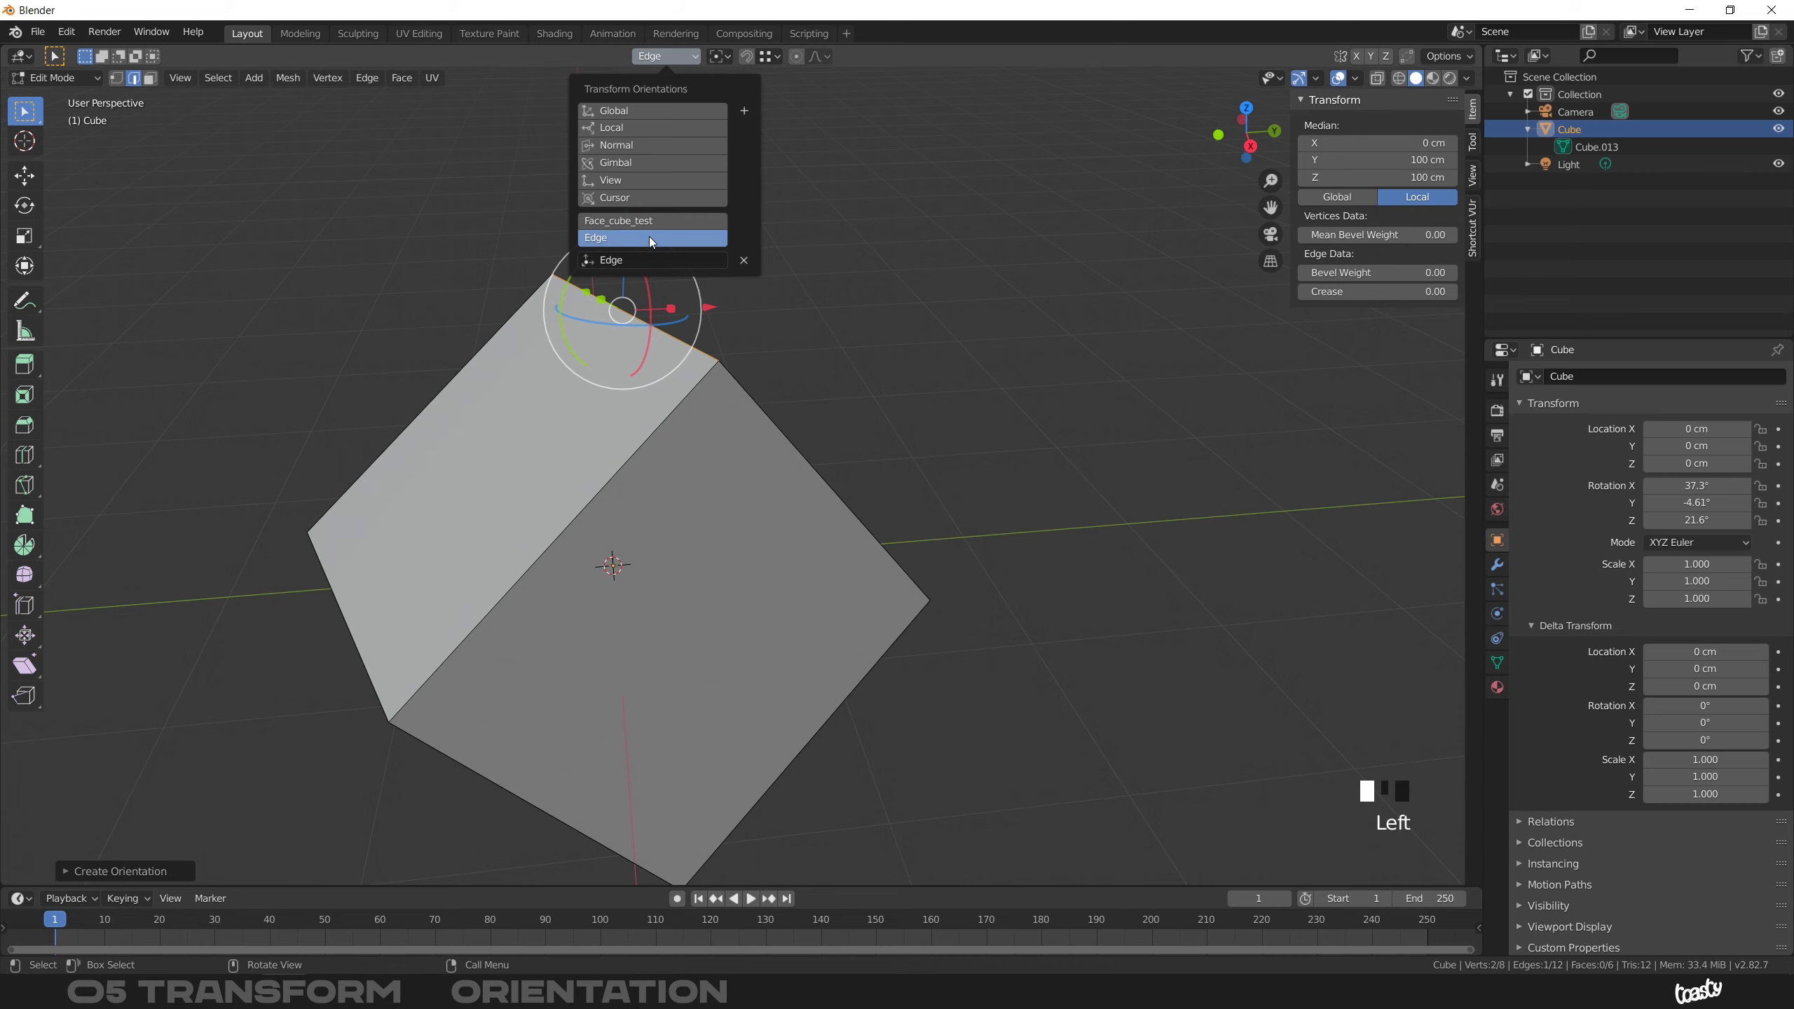
- Examine the edge-based custom orientation on the whole cube in Object Mode
key(Tab)
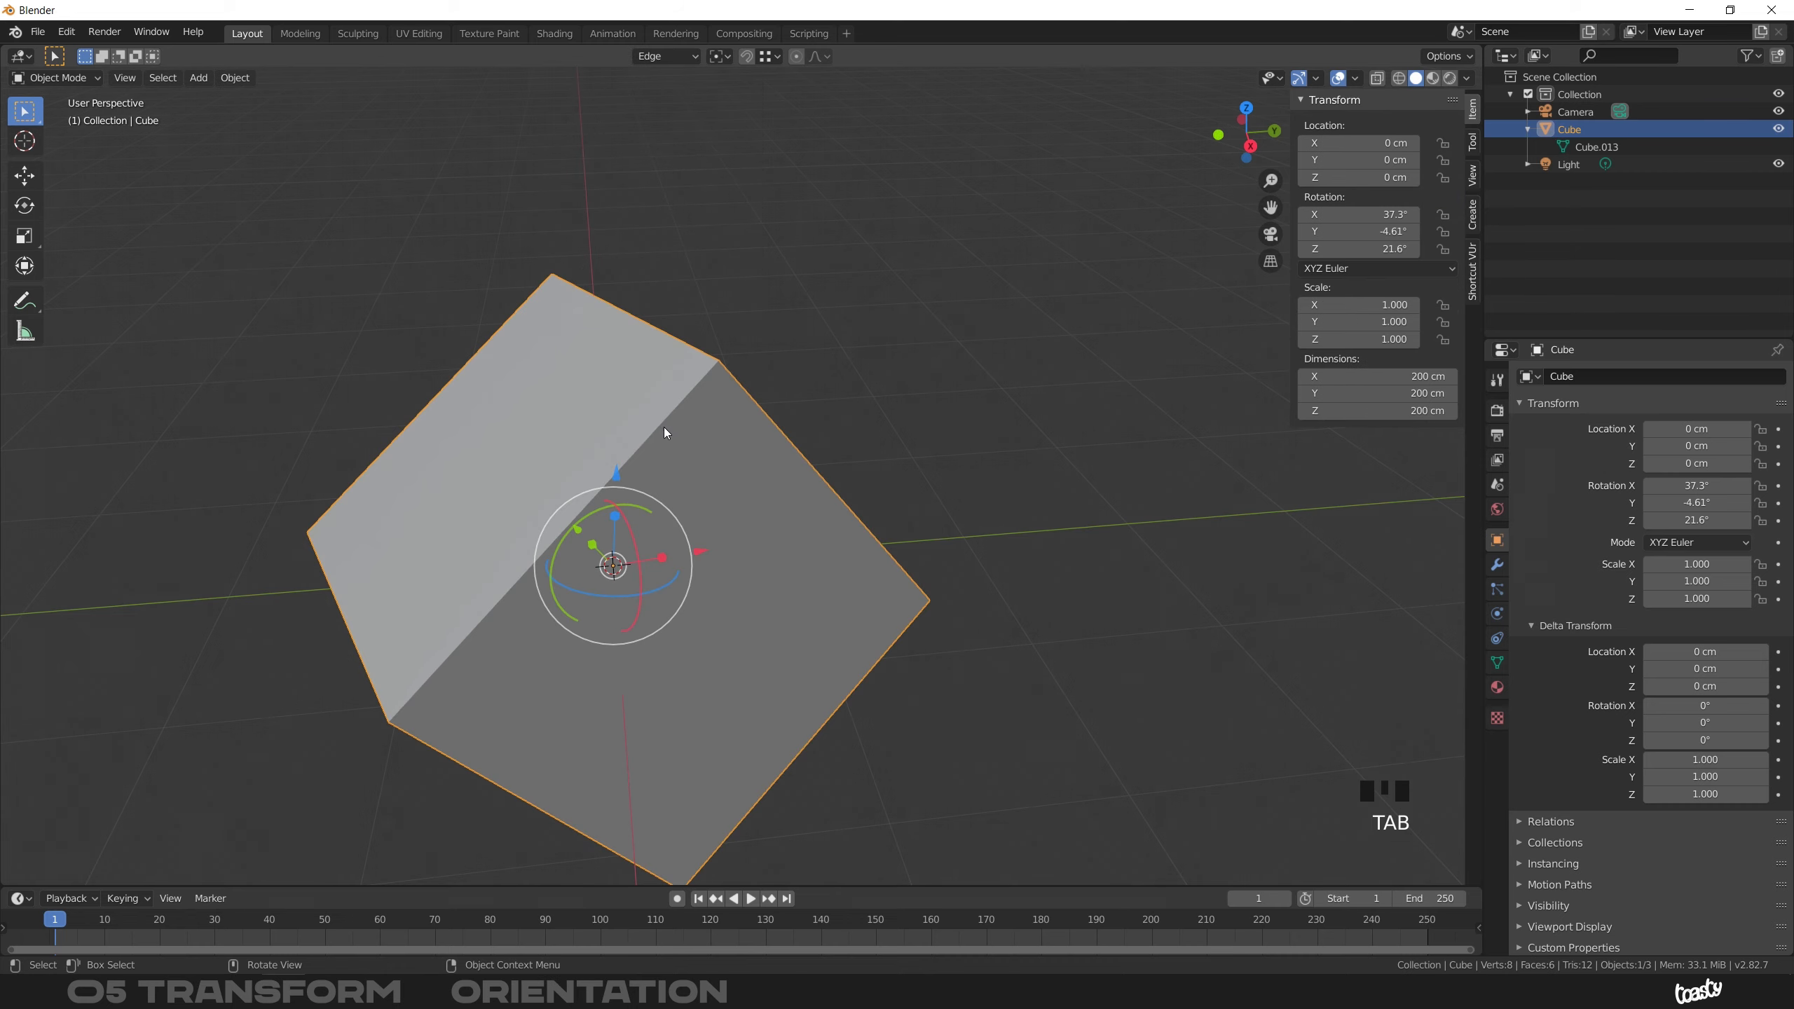
ctrl+middle_drag(593, 352, 628, 489)
middle_drag(624, 412, 596, 455)
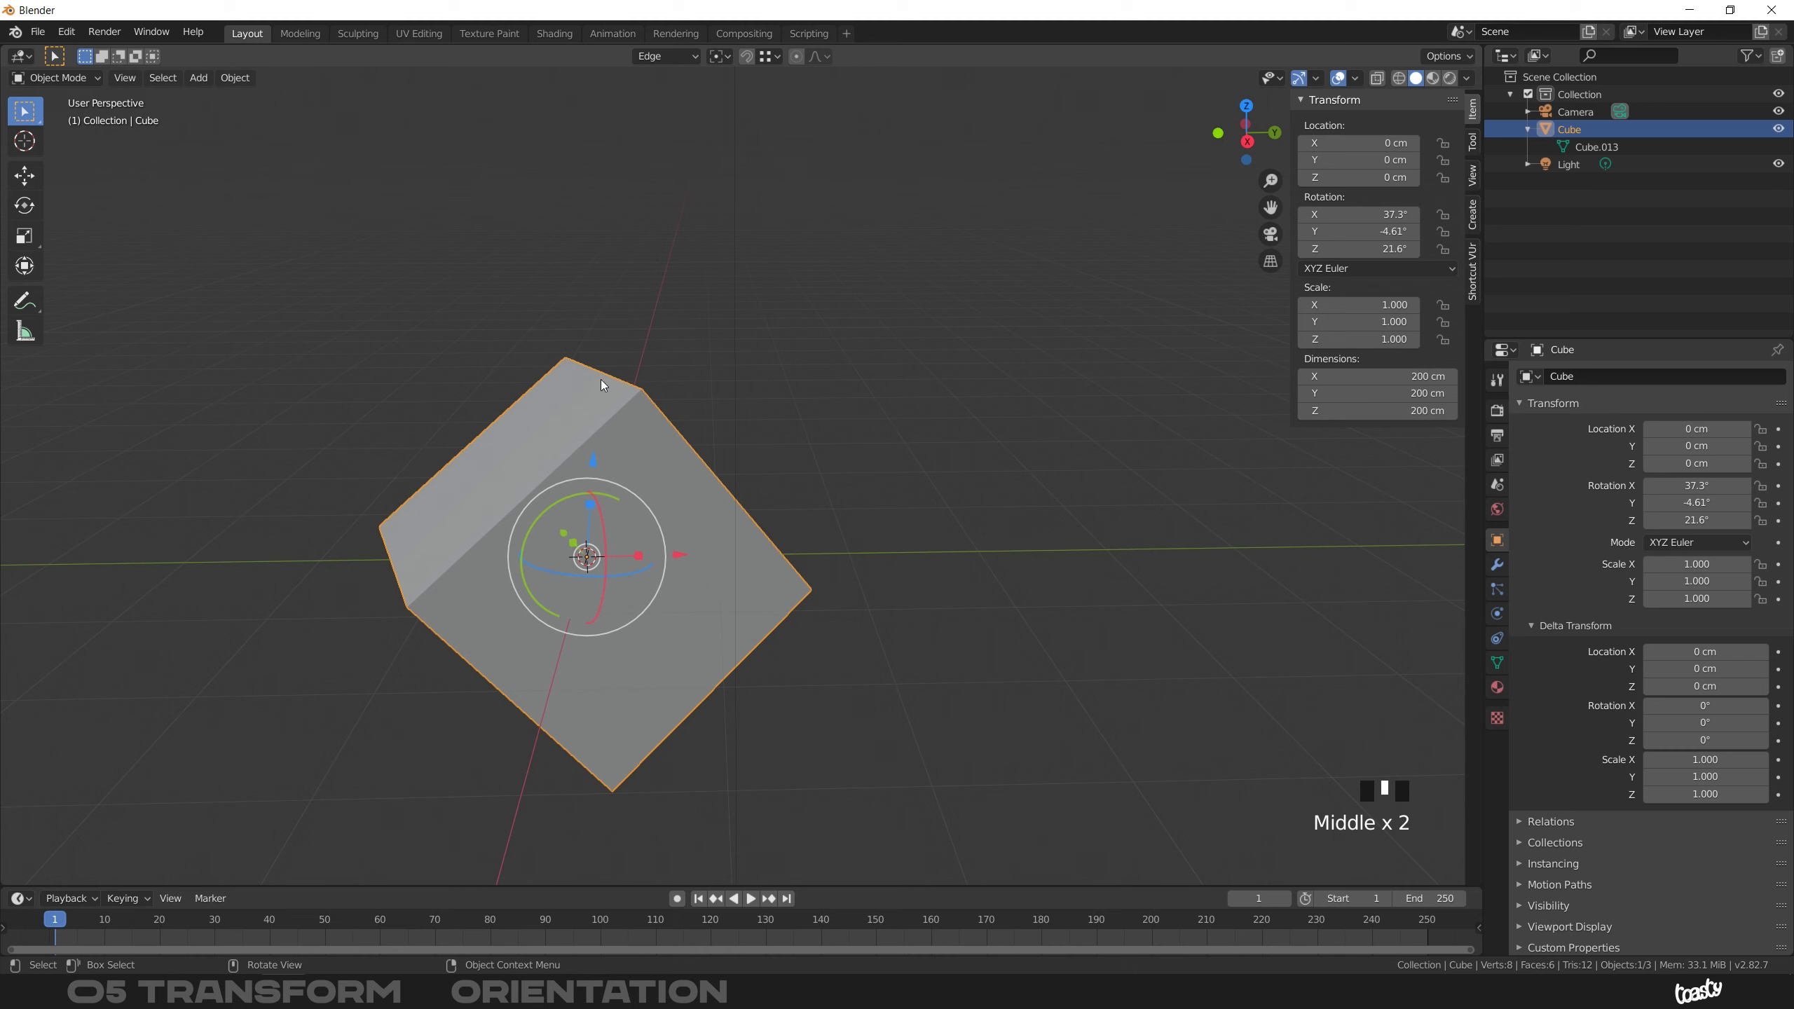
- Select the corner vertex where the cube's visible faces meet, switch to Normal orientation, and create a custom orientation from that vertex
key(Tab)
middle_drag(626, 399, 636, 413)
key(1)
click(644, 393)
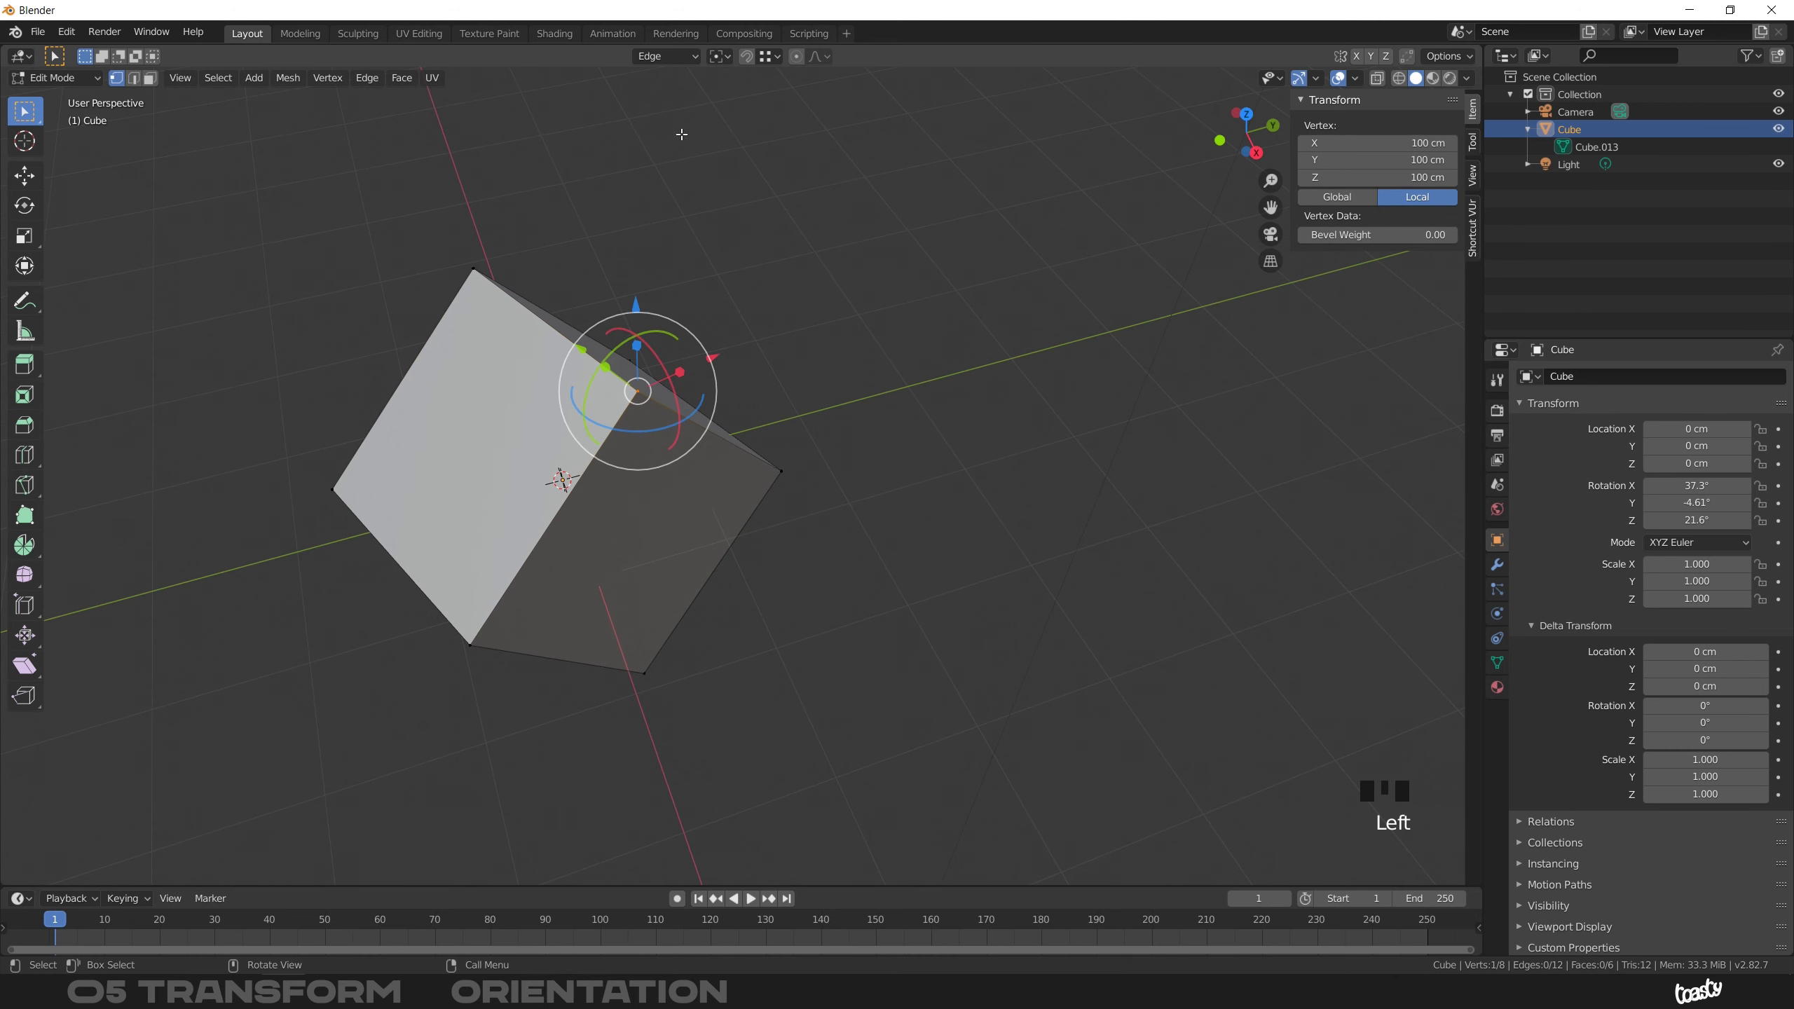
click(685, 57)
click(656, 150)
middle_drag(679, 353, 677, 468)
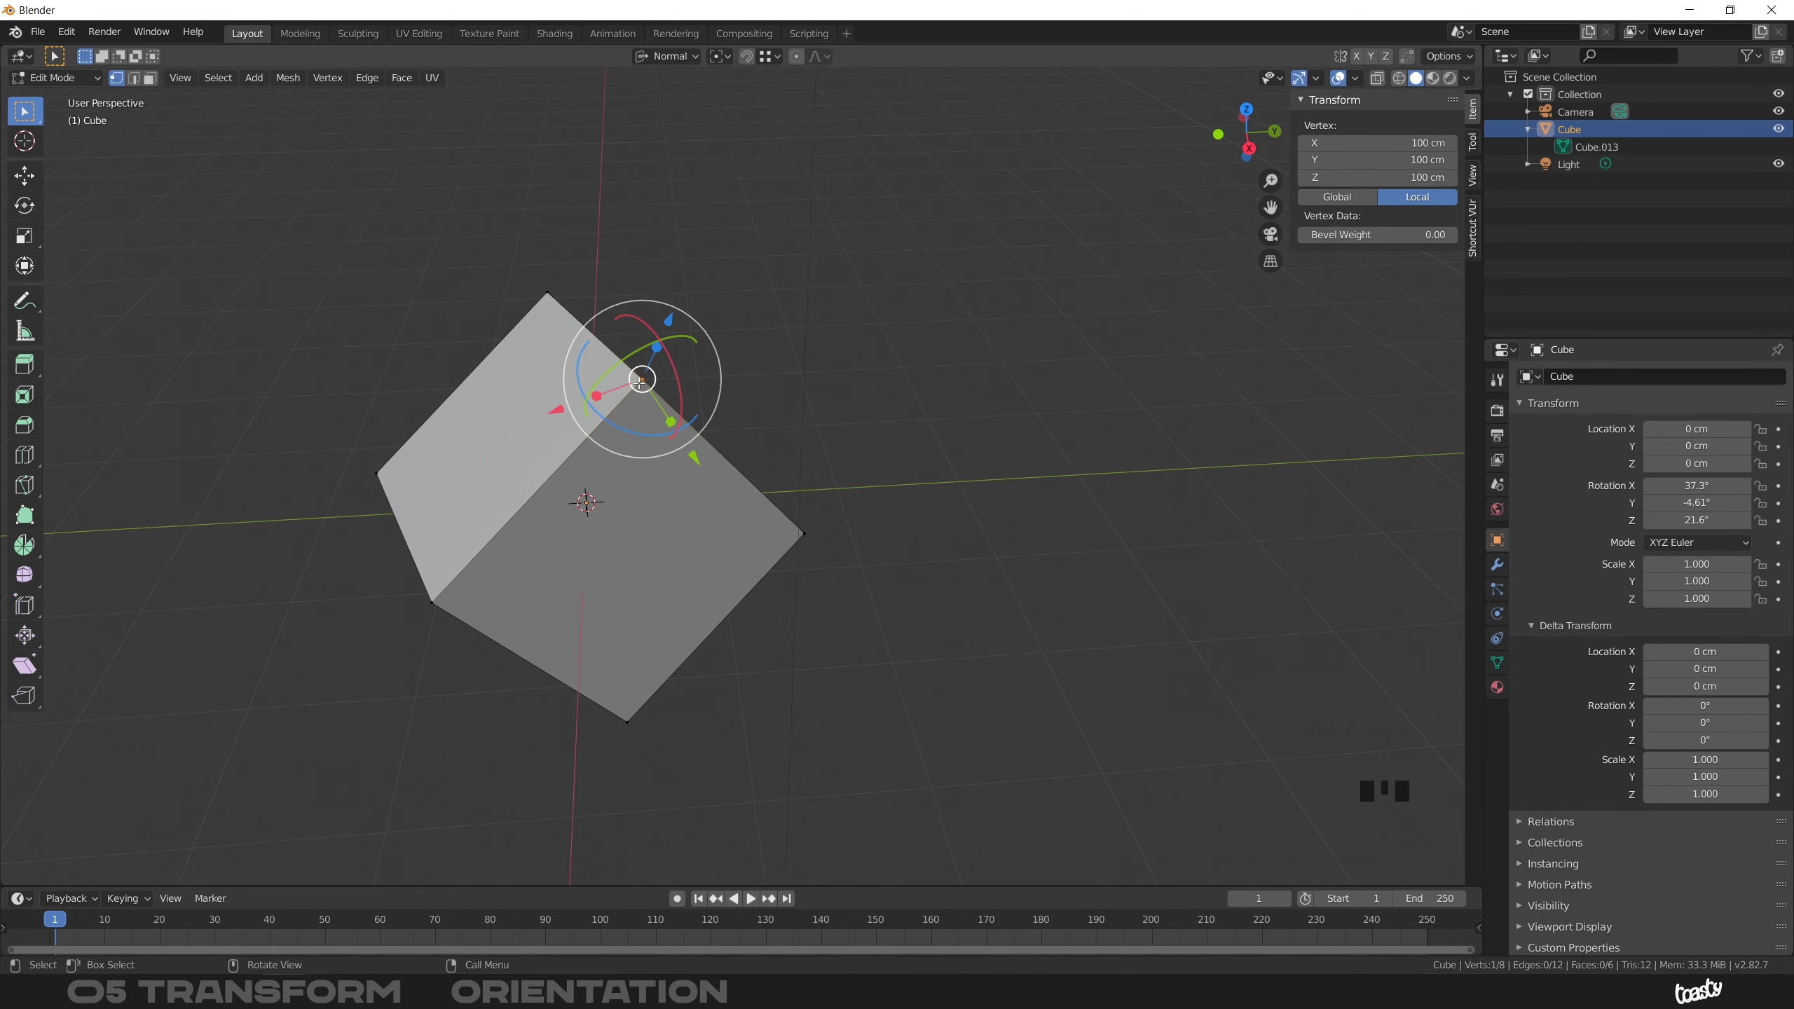
middle_drag(631, 377, 645, 411)
click(687, 59)
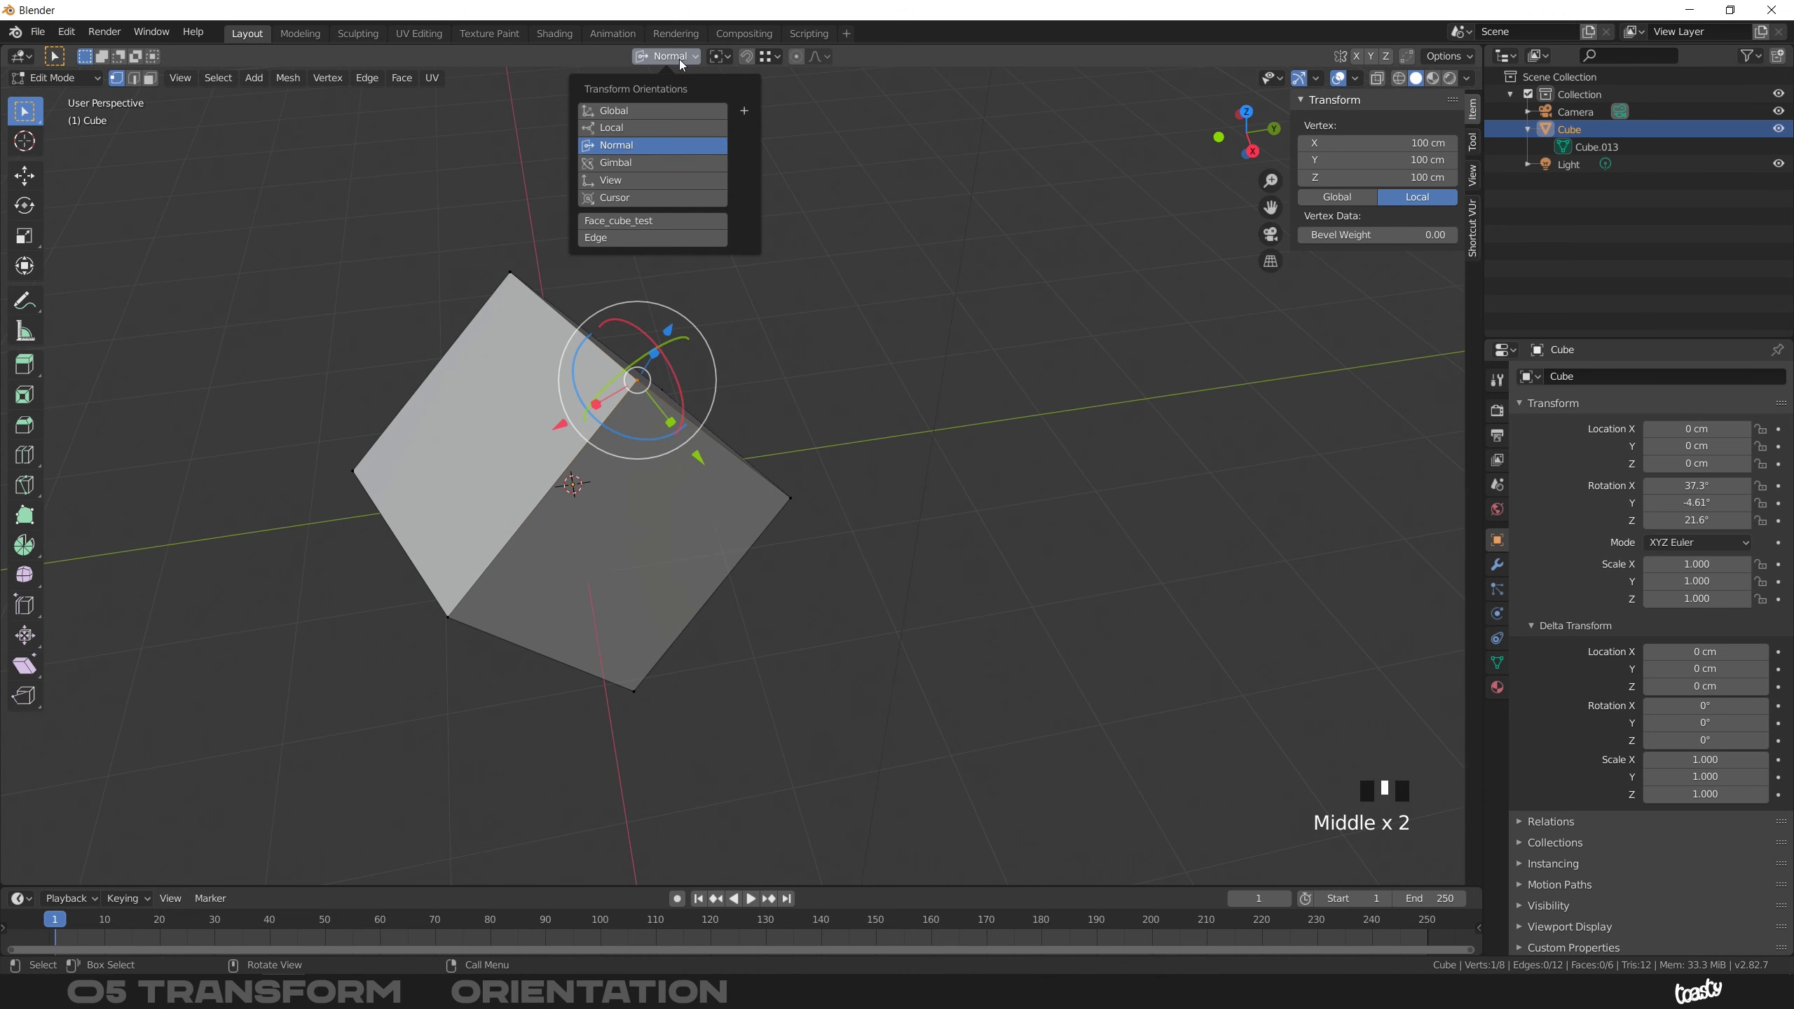
click(743, 110)
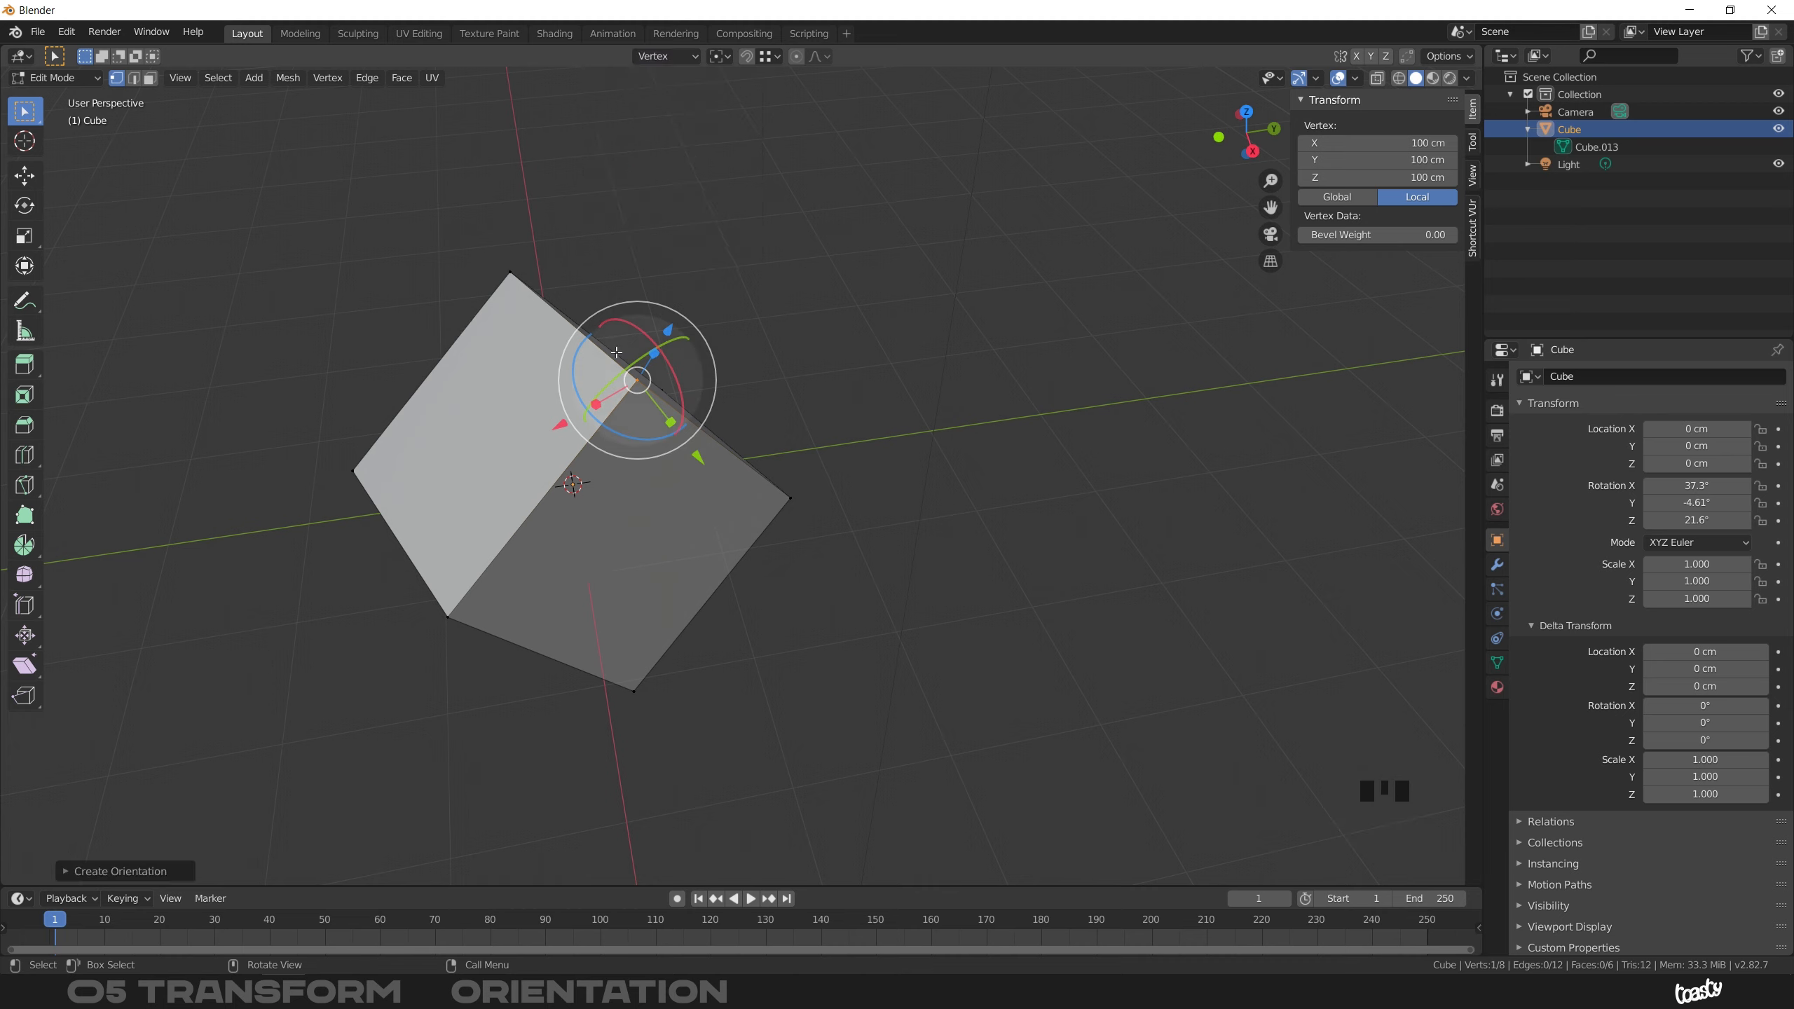
- Examine the vertex-based custom orientation on the whole cube in Object Mode from several angles
key(Tab)
middle_drag(596, 424, 626, 468)
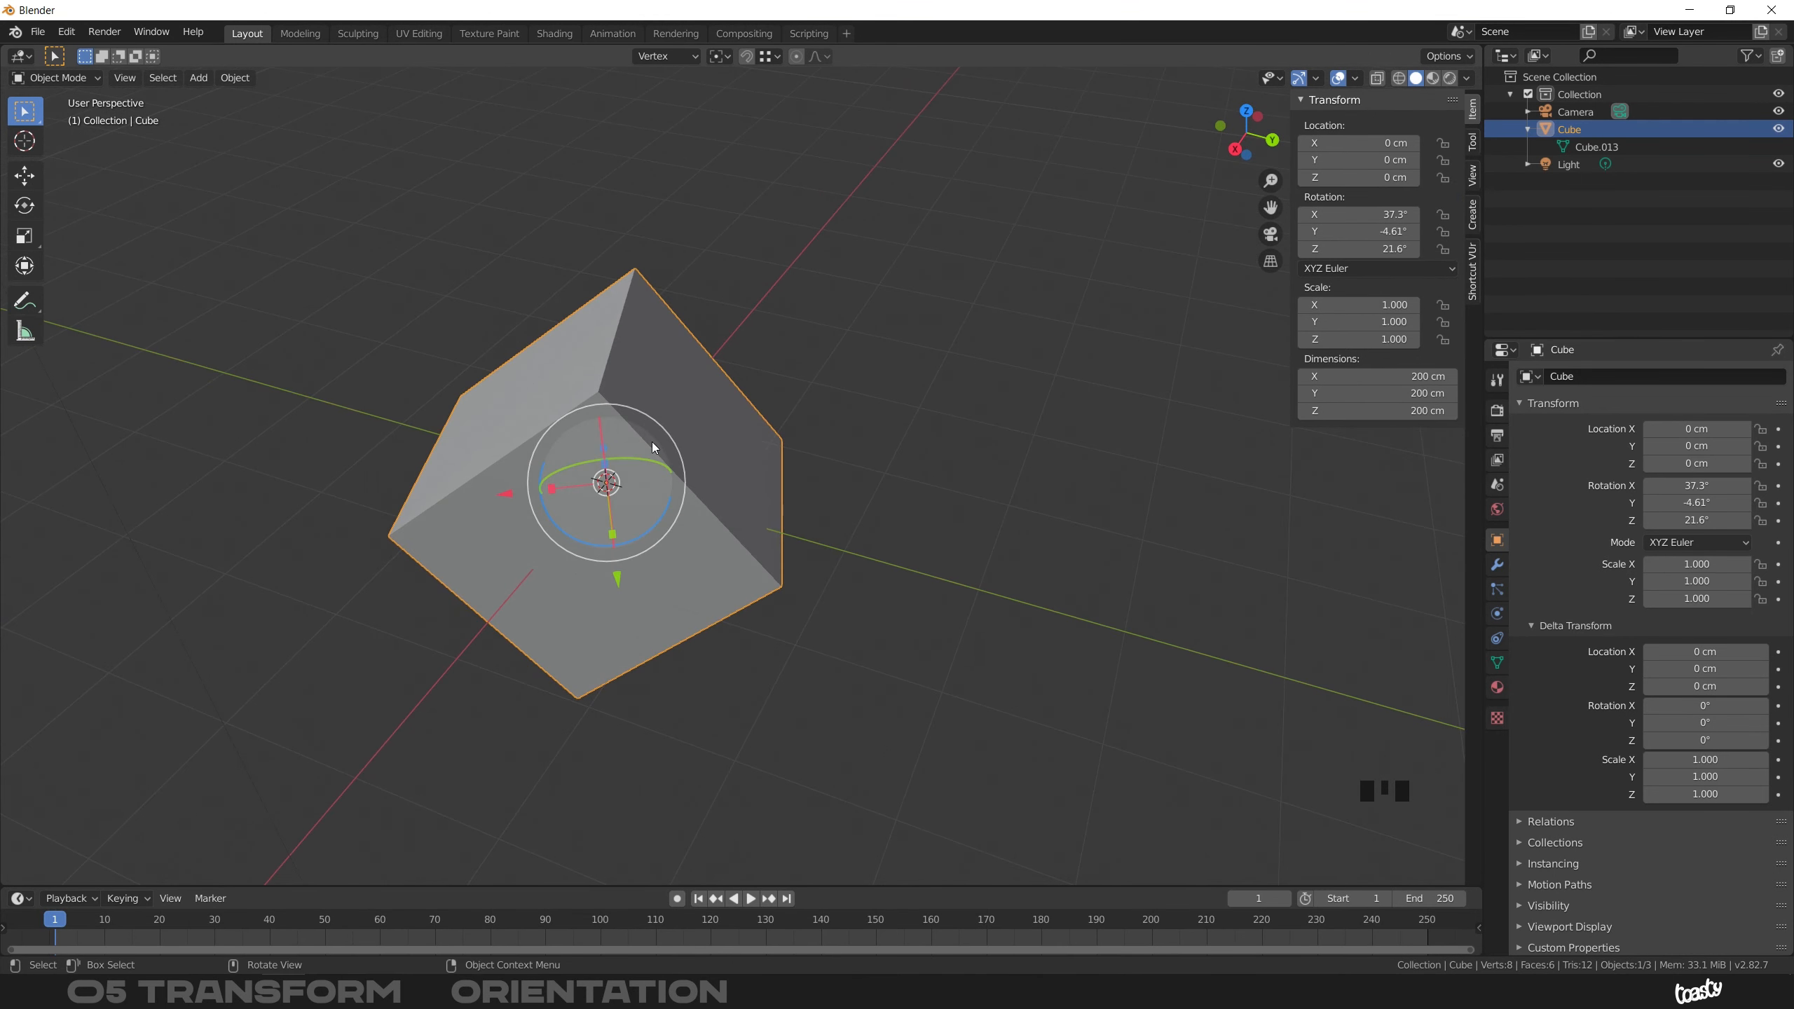
middle_drag(572, 486, 616, 399)
middle_drag(622, 486, 657, 452)
- Switch the cube's transform orientation to the custom Edge orientation and then to Face_cube_test
click(666, 56)
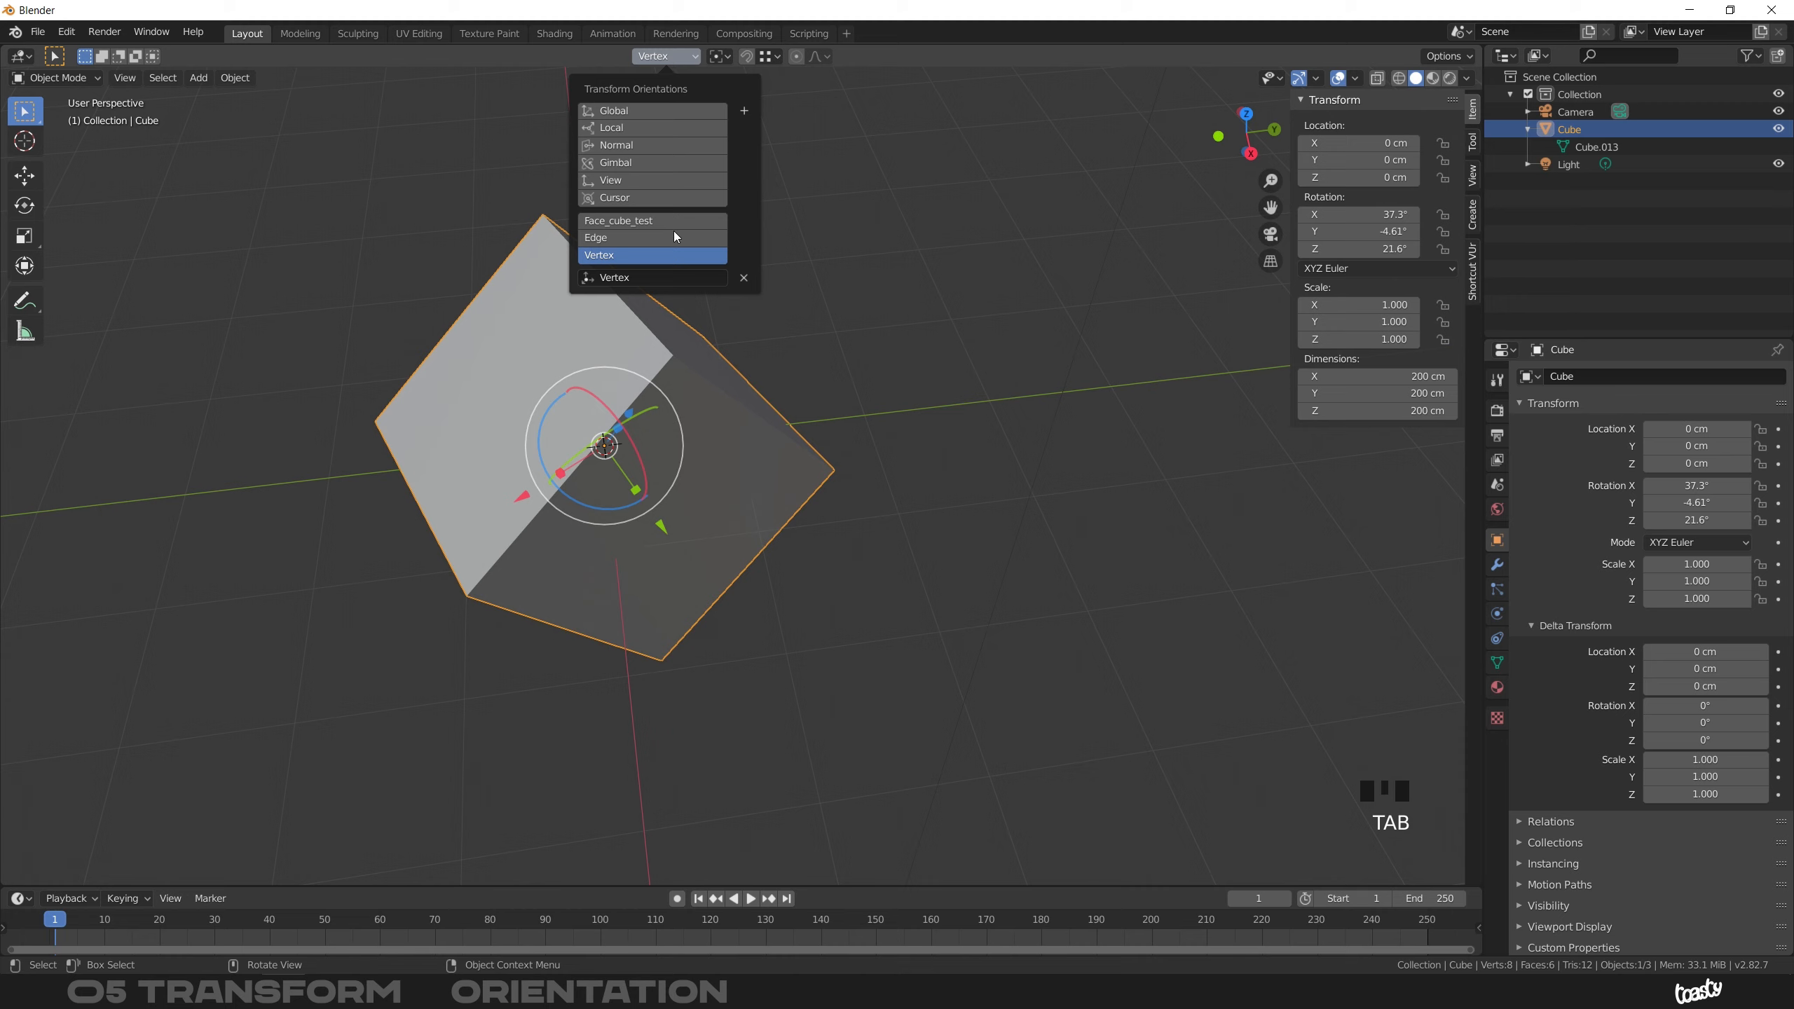
click(641, 235)
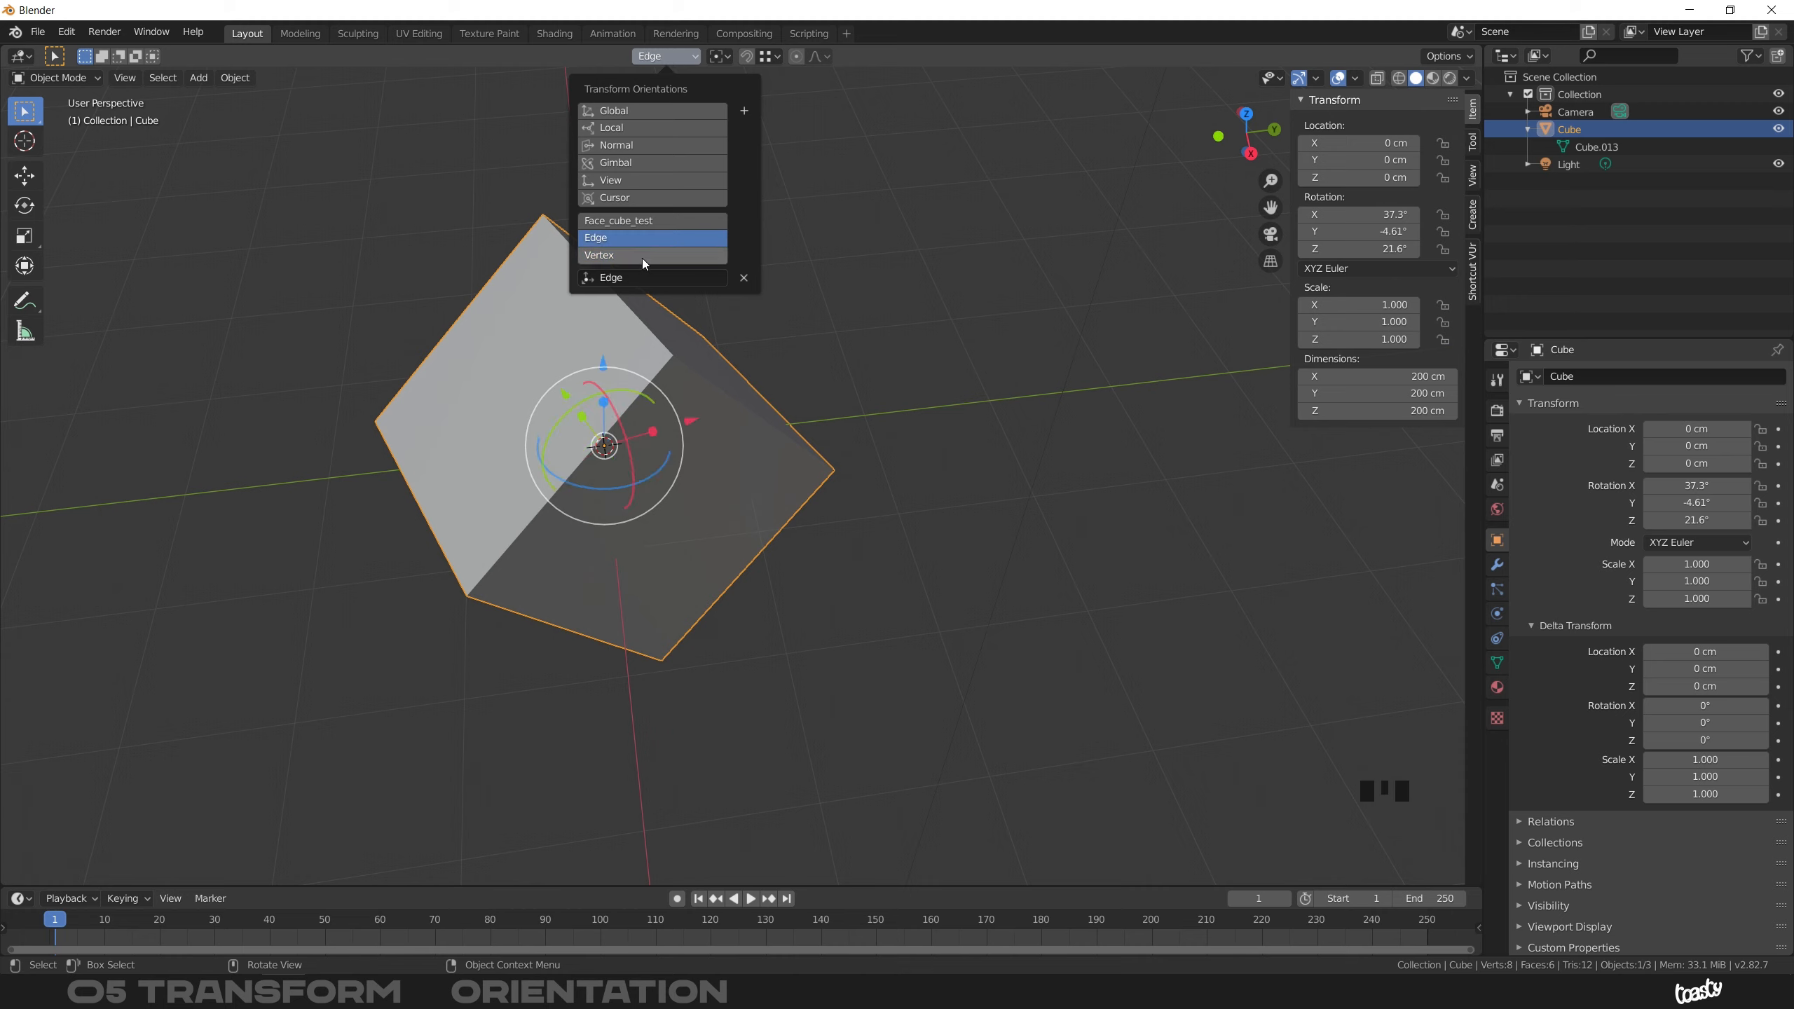
click(659, 218)
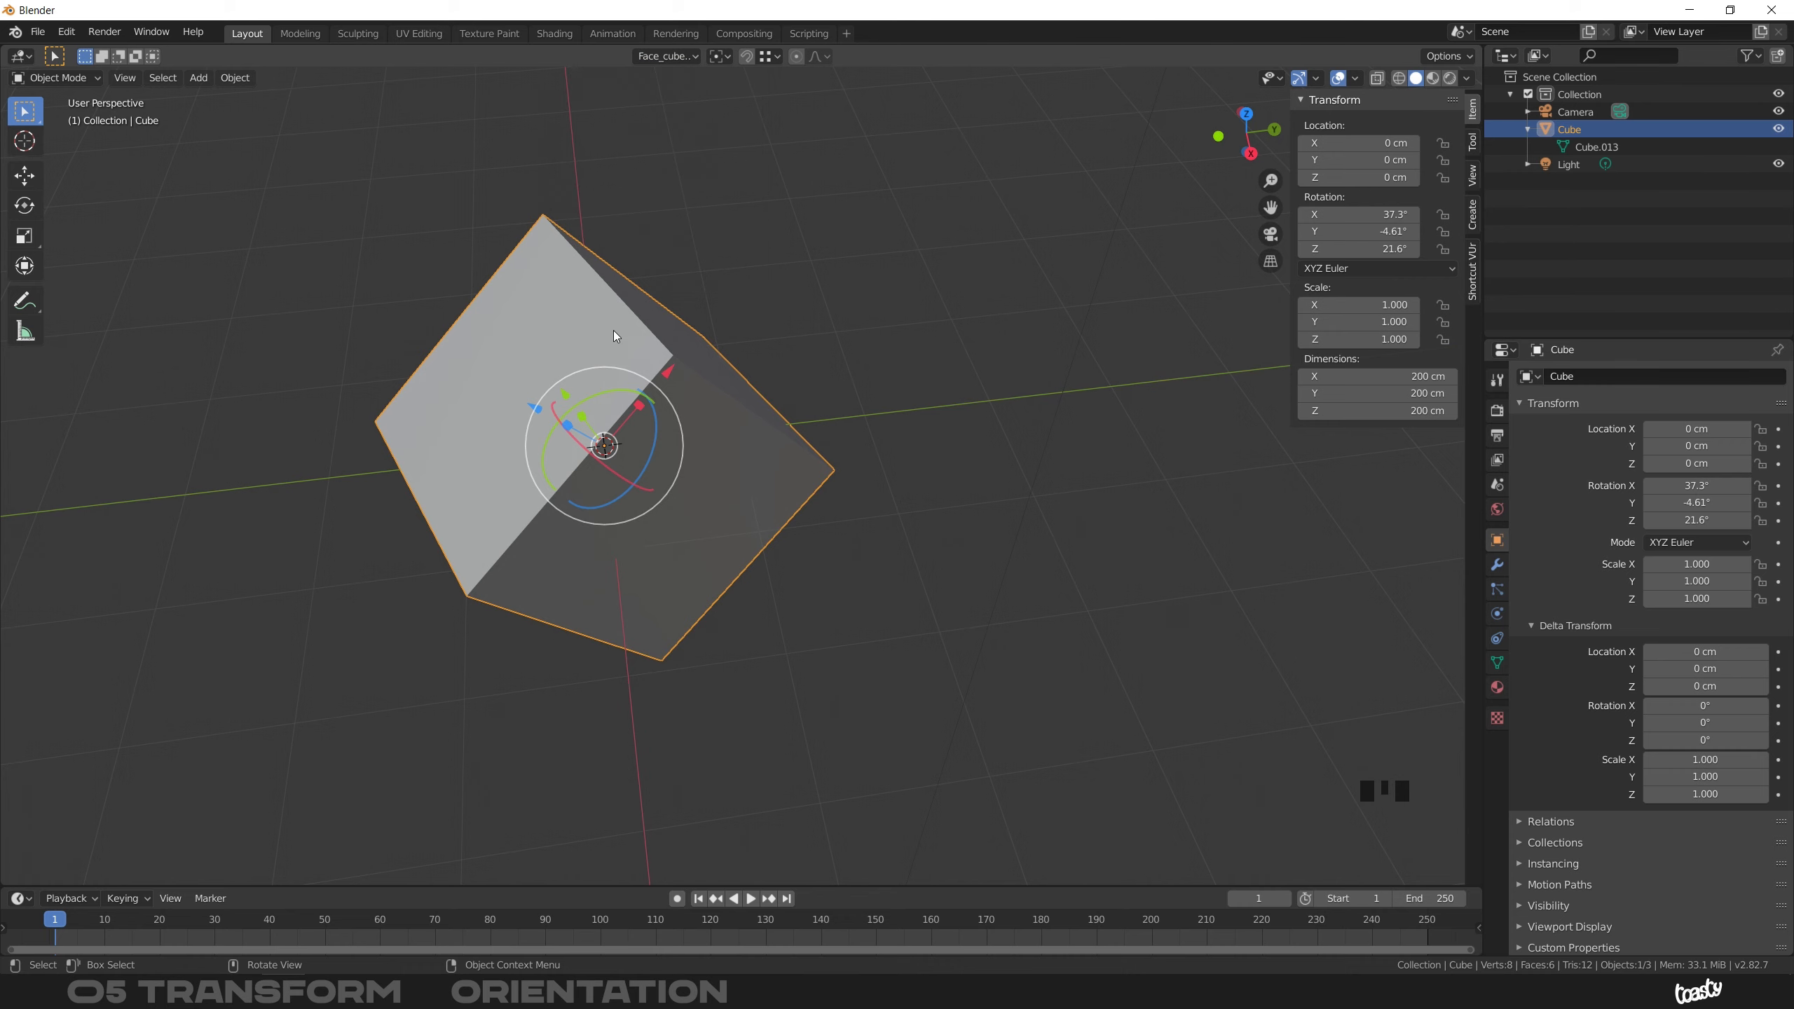
- Duplicate the cube and place the copy above and beside the original, at about X -7.2, Y 349.6, Z 196.2 cm
ctrl+middle_drag(621, 328, 613, 432)
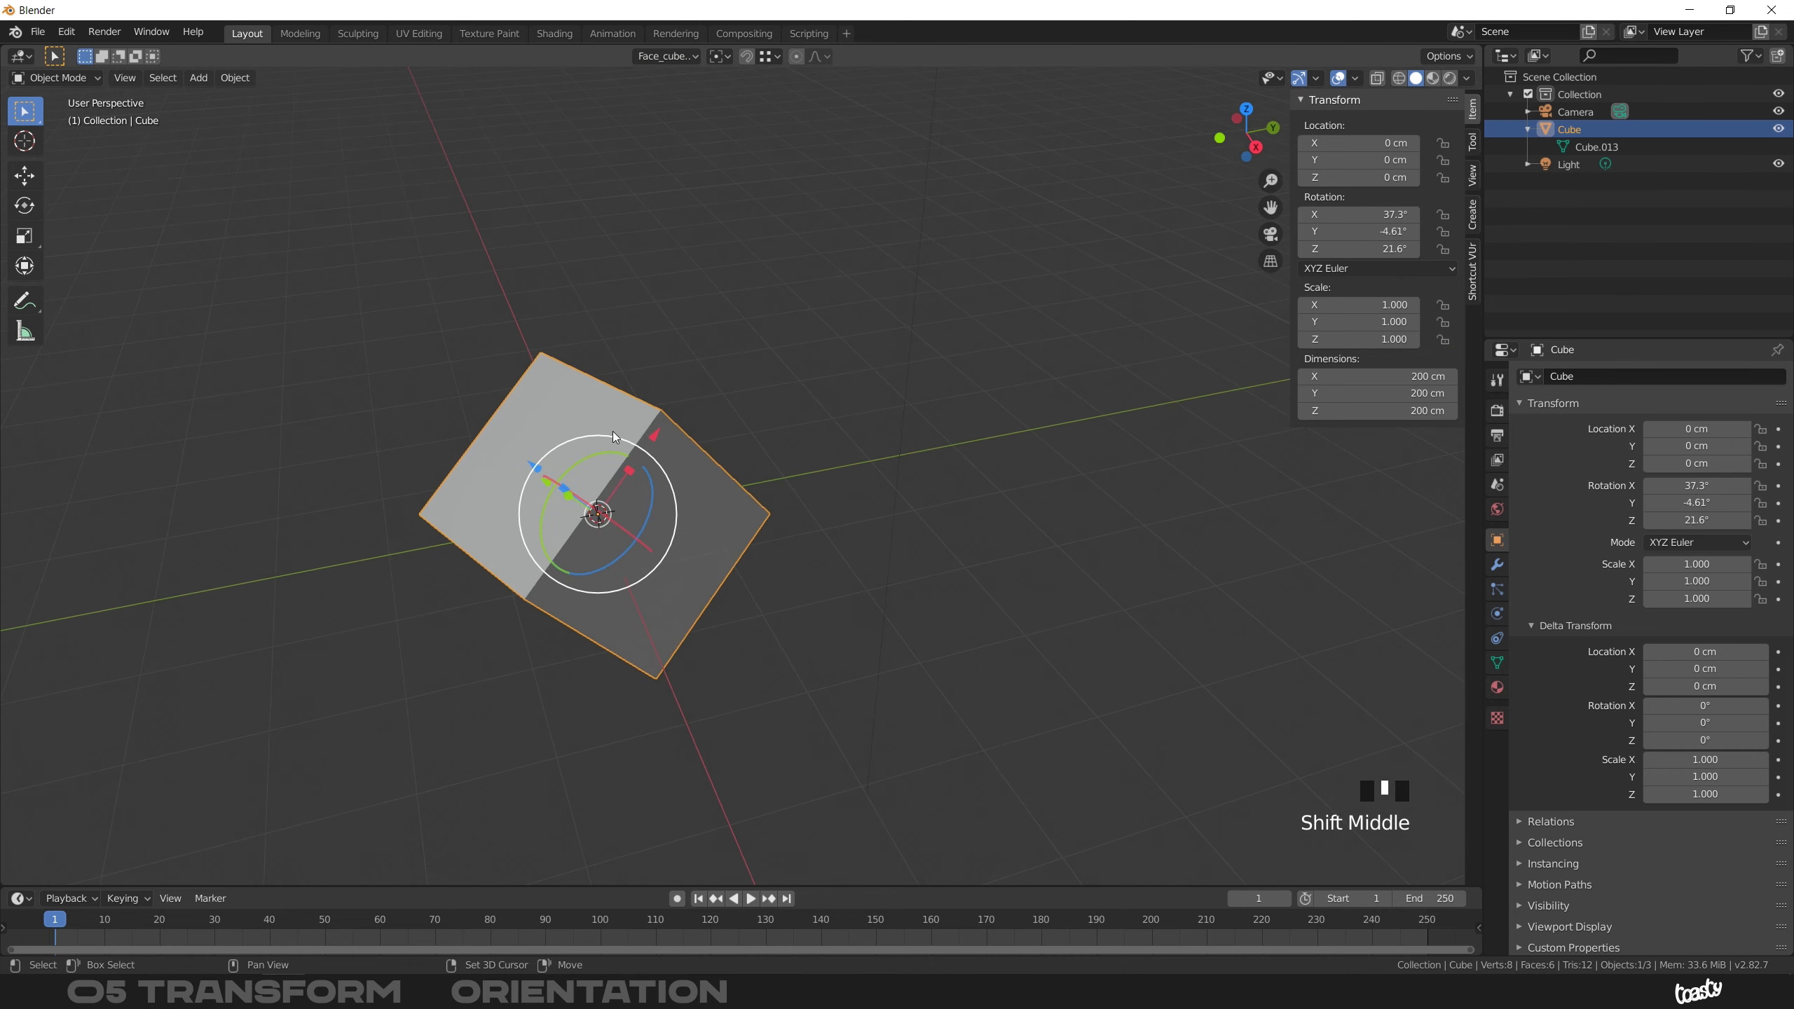
key(shift+d)
click(940, 192)
- Select three adjacent faces of the duplicated cube in Edit Mode and create a custom orientation from them
key(Tab)
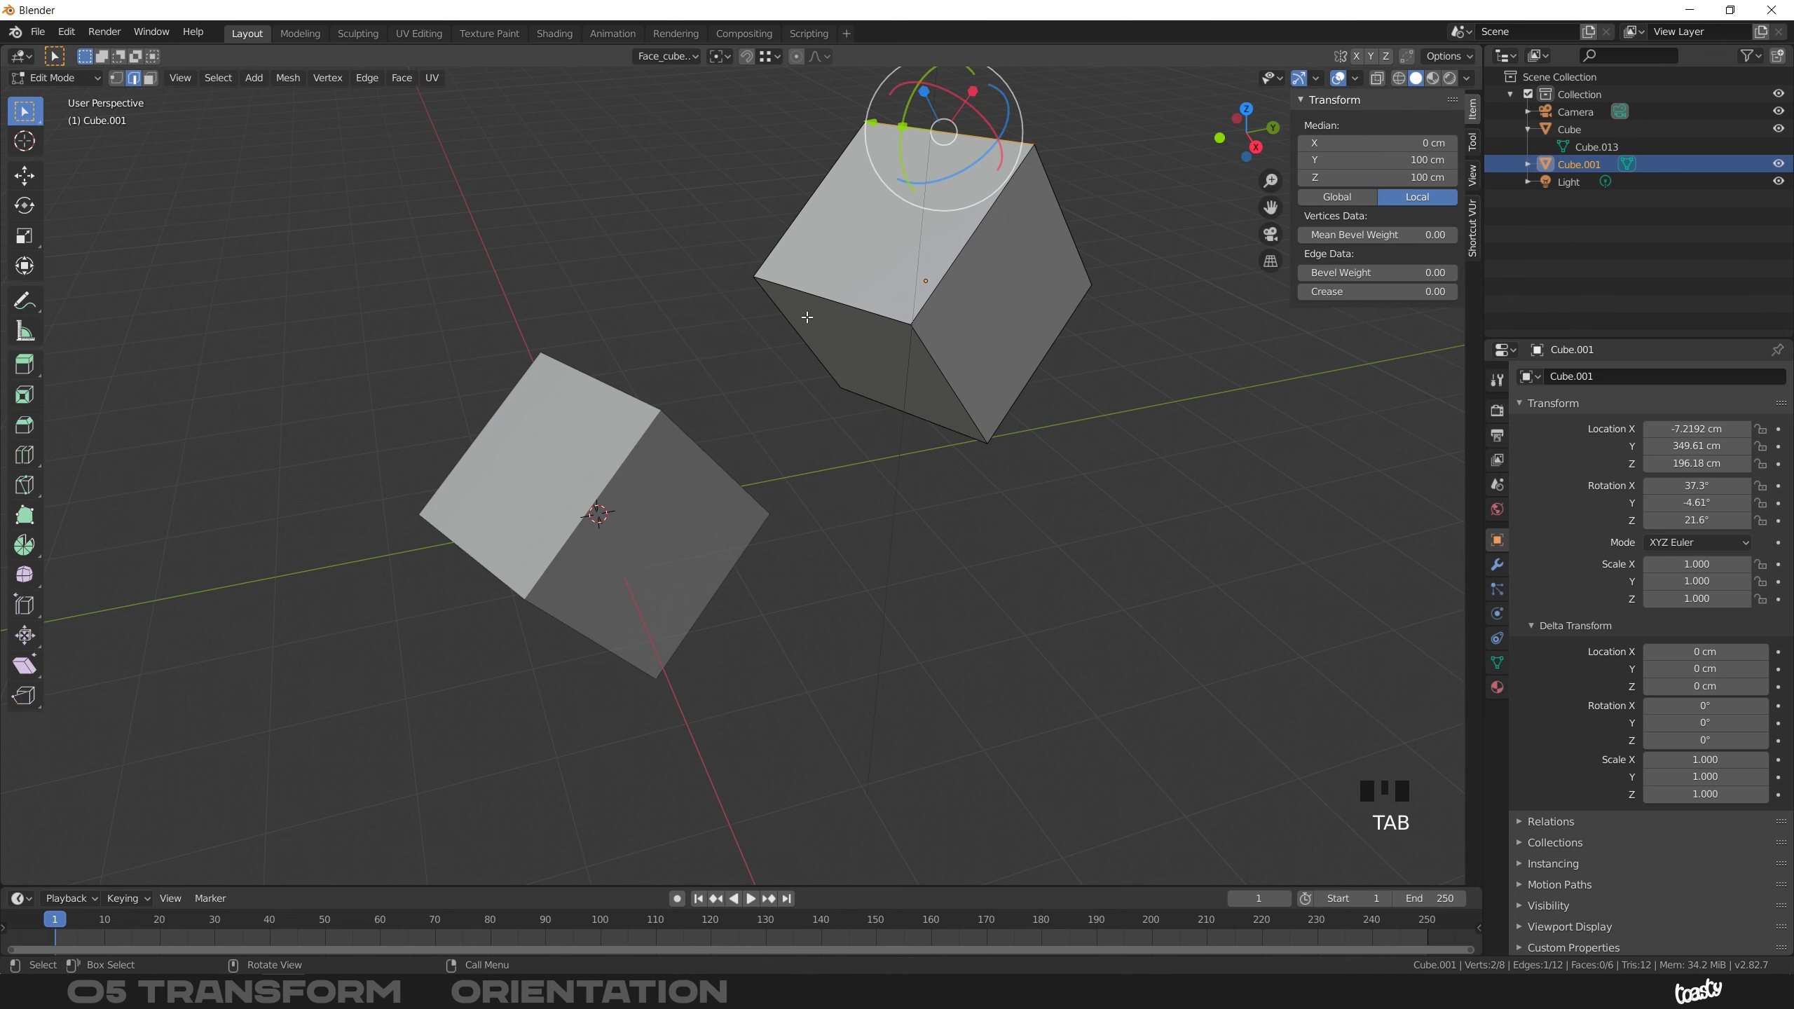
middle_drag(801, 308, 862, 326)
key(3)
click(883, 212)
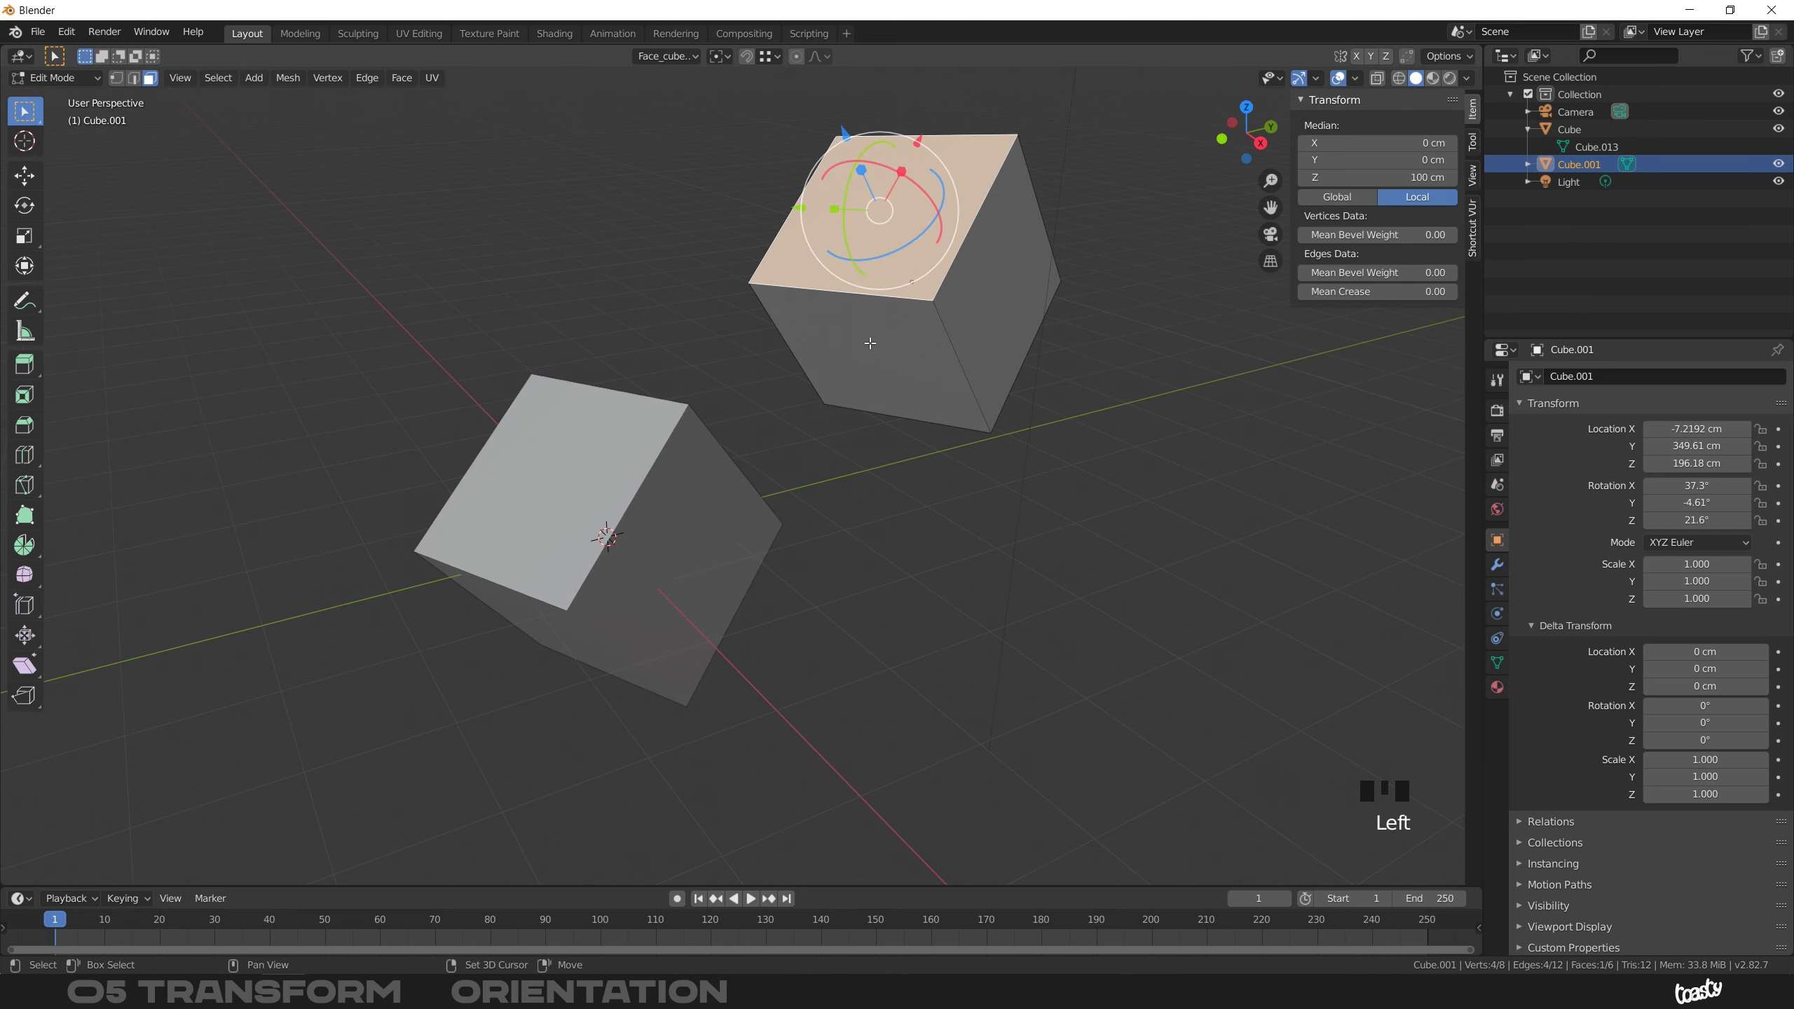
shift+click(872, 353)
shift+click(988, 307)
middle_drag(989, 306, 866, 160)
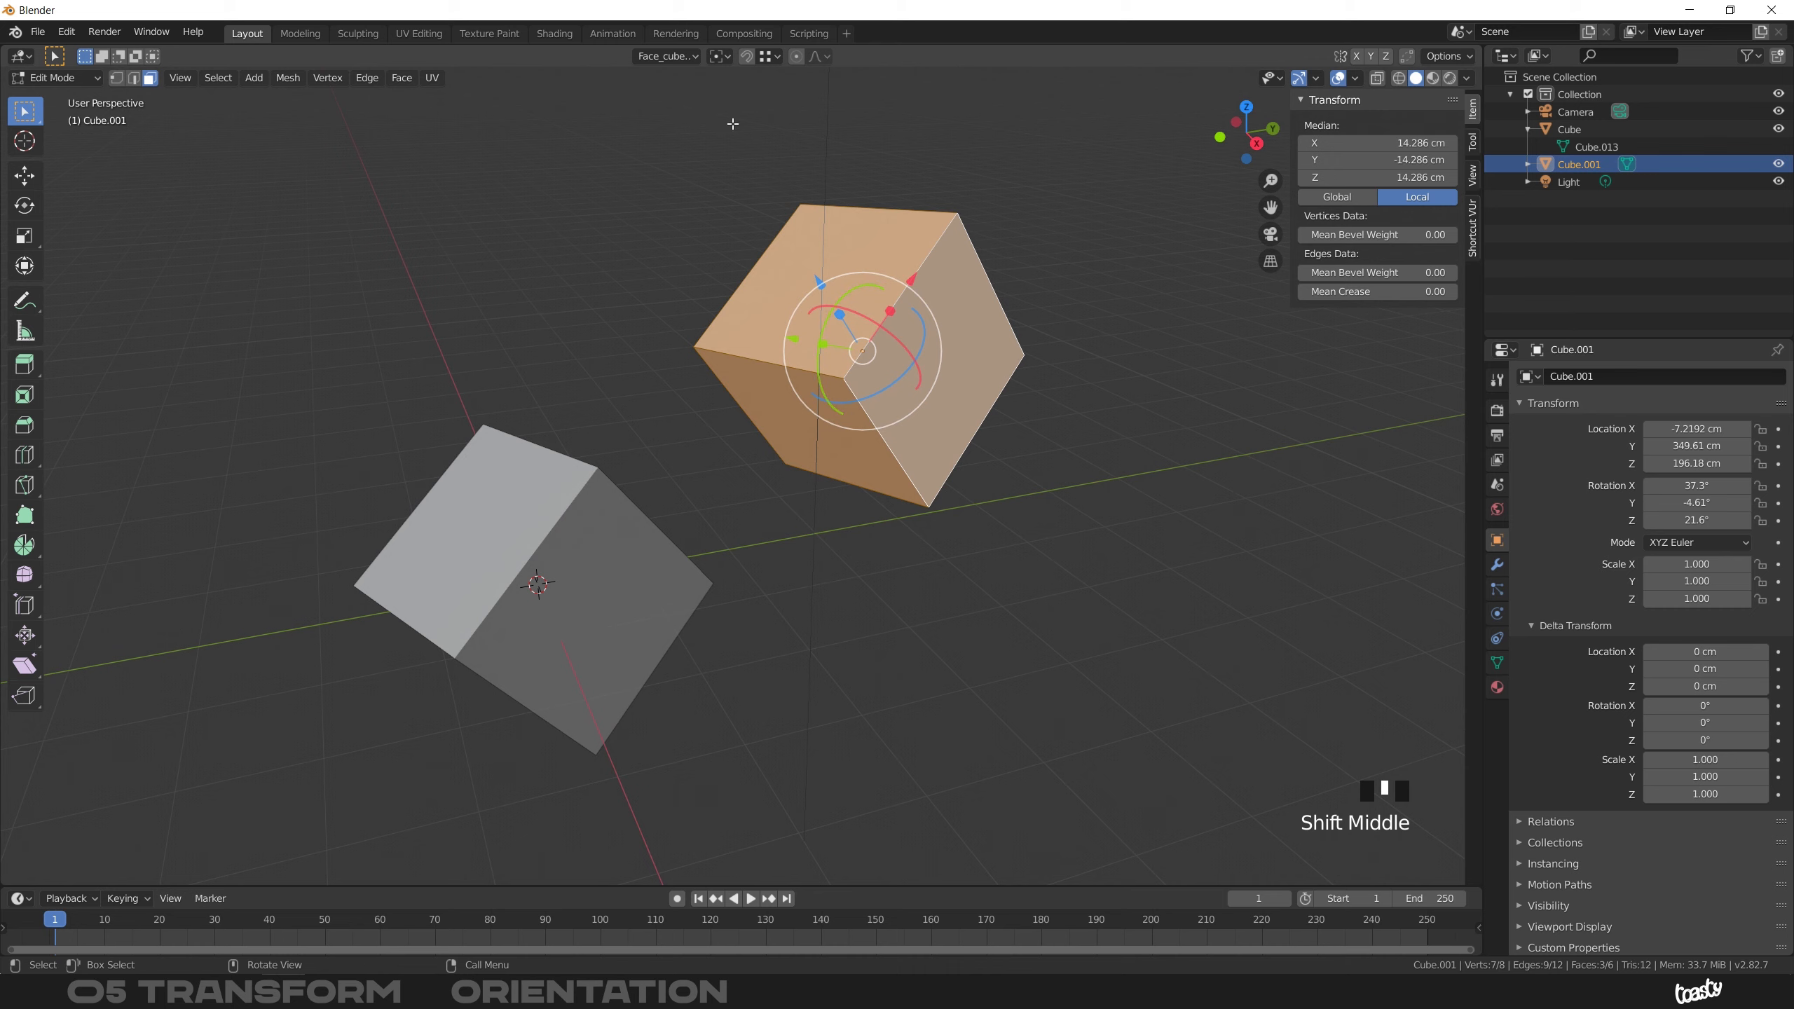
click(674, 58)
click(744, 110)
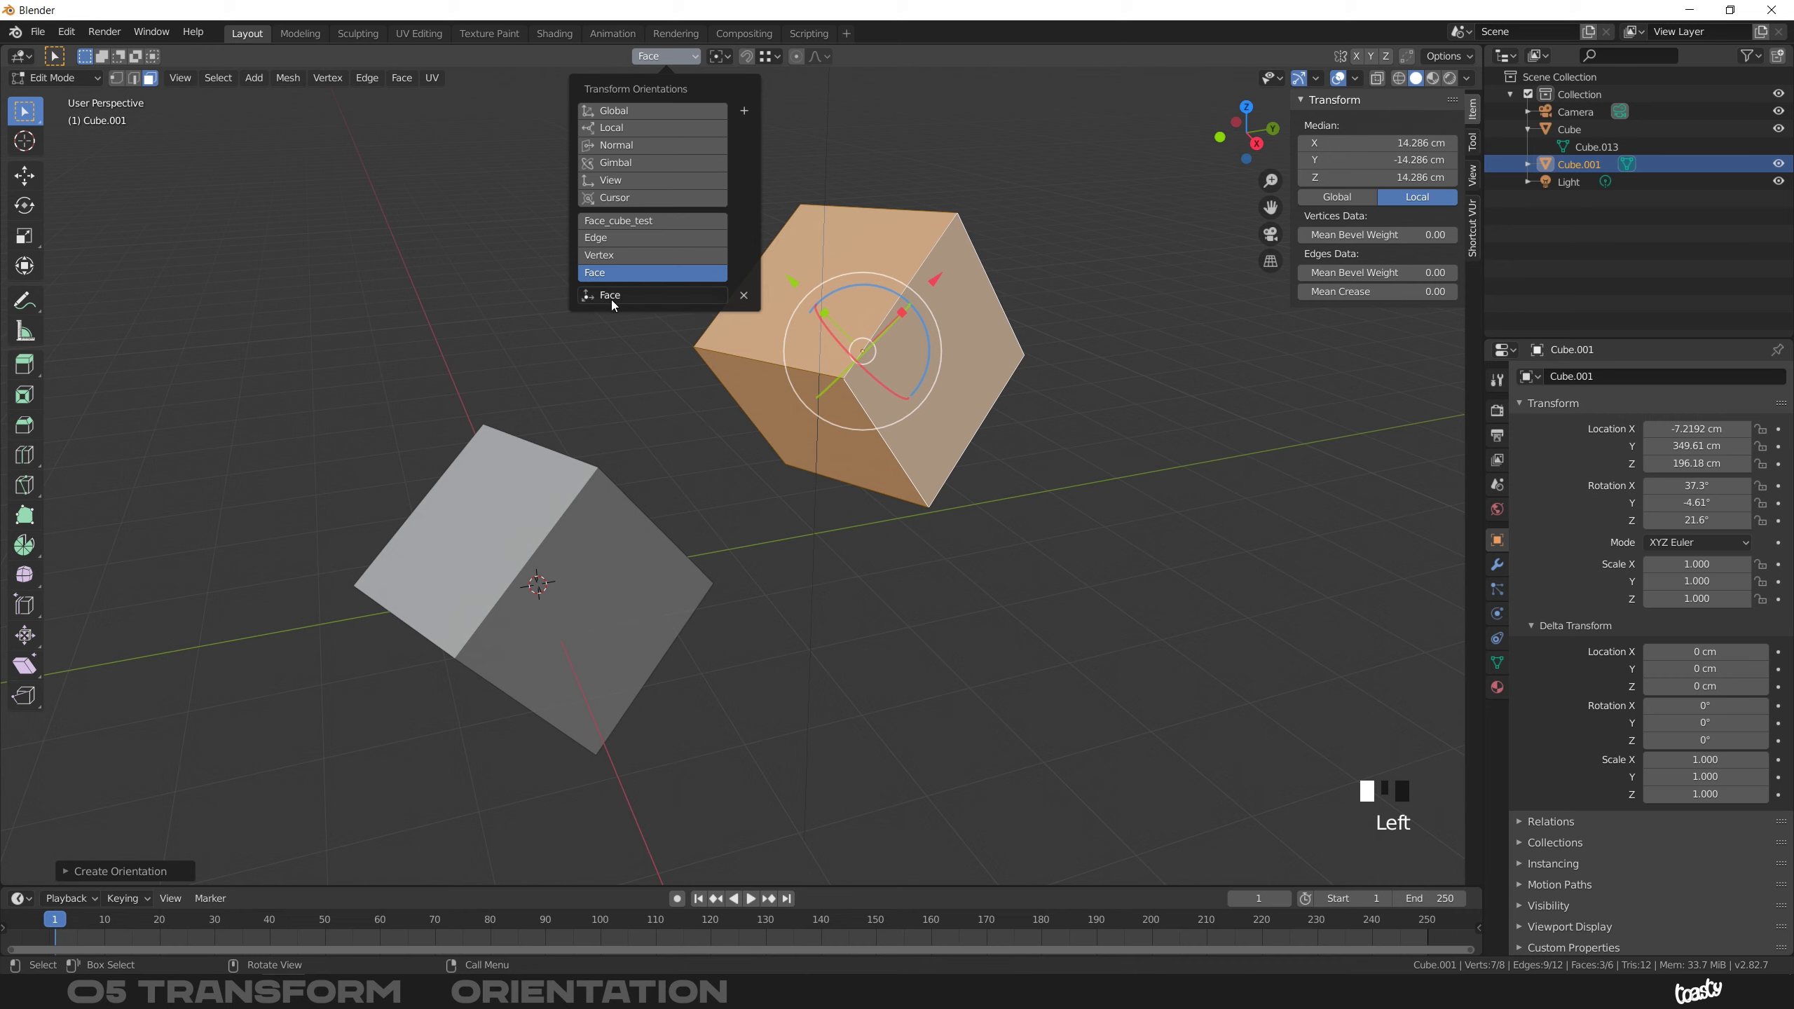
- Make Face_cube_test the active transform orientation and delete it from the custom orientations
click(662, 221)
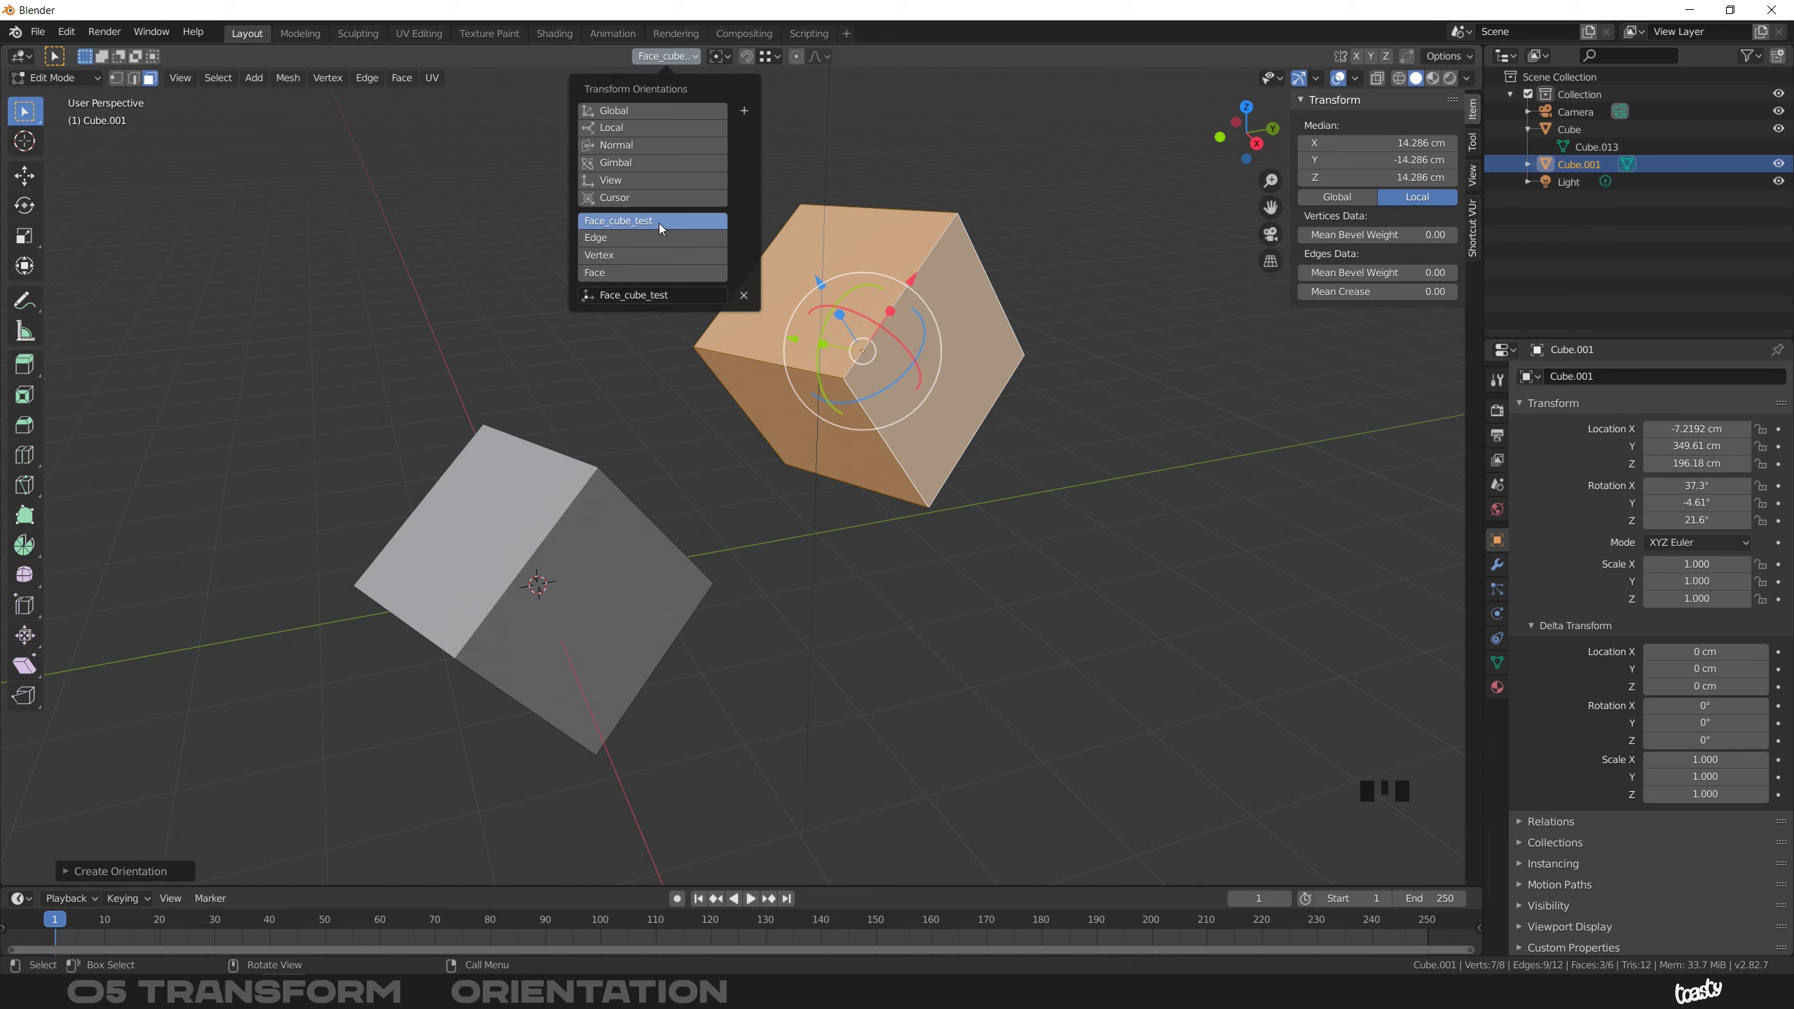
click(744, 295)
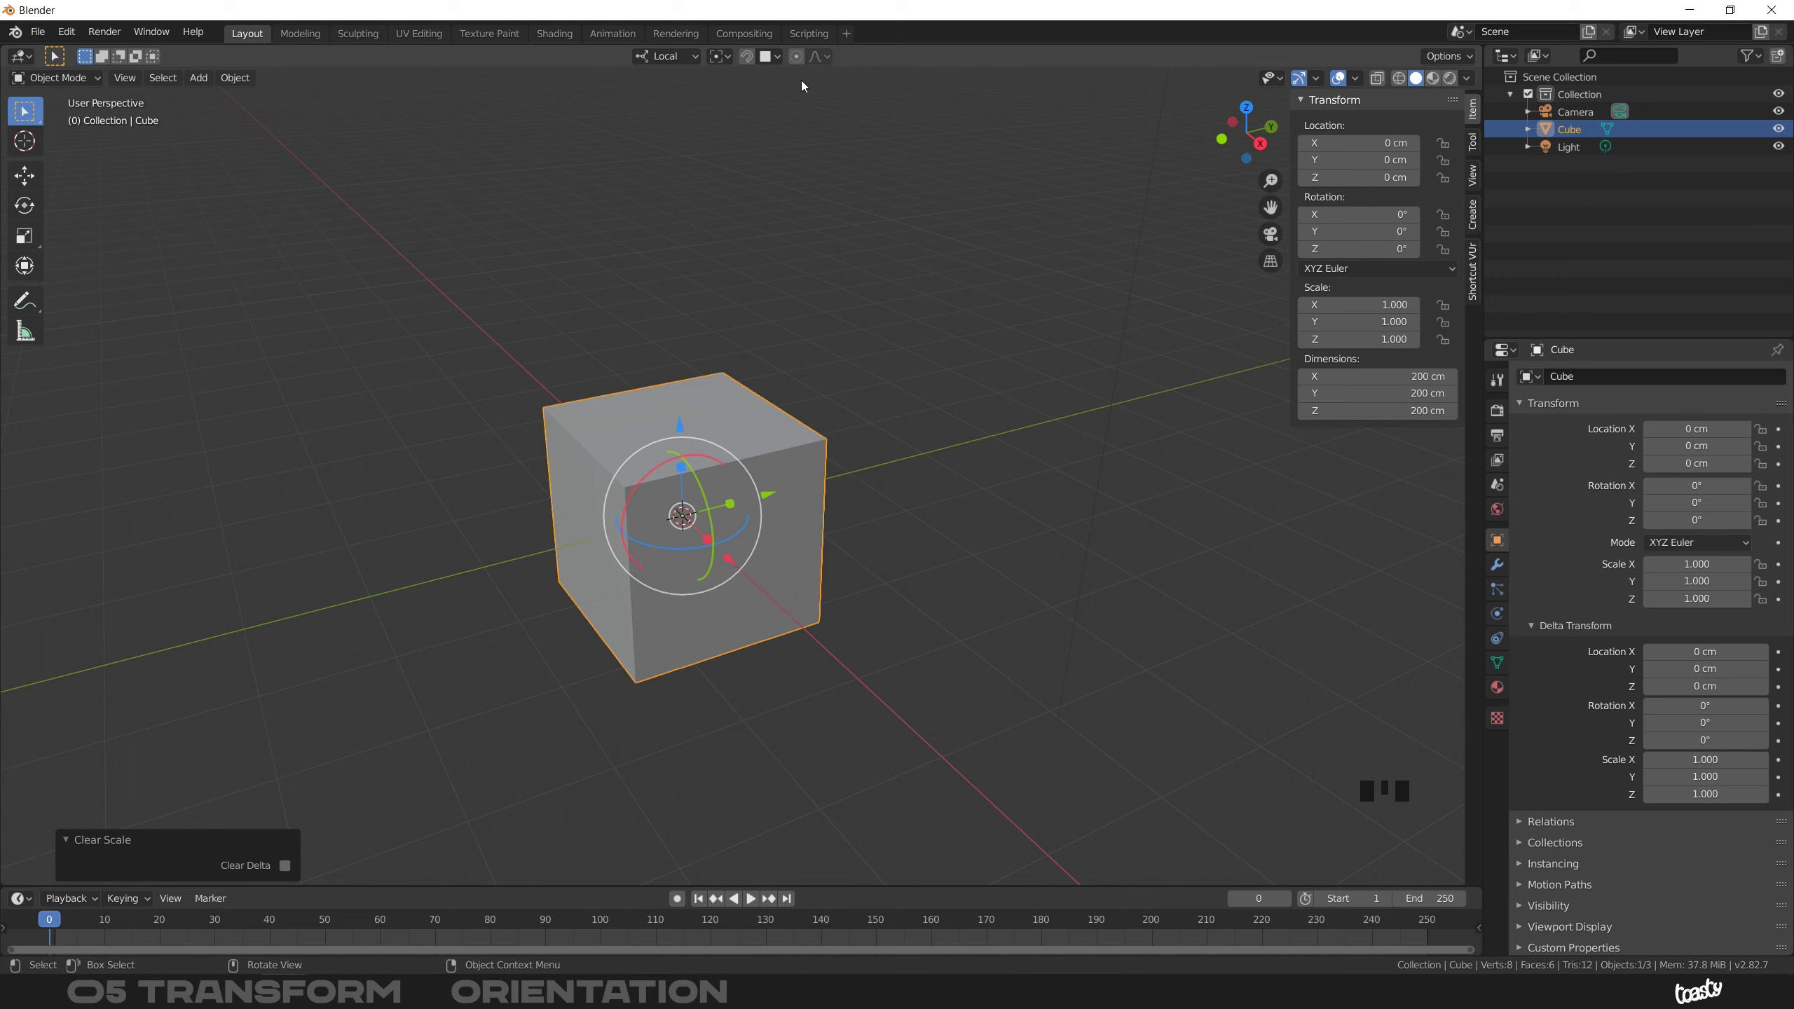
click(825, 57)
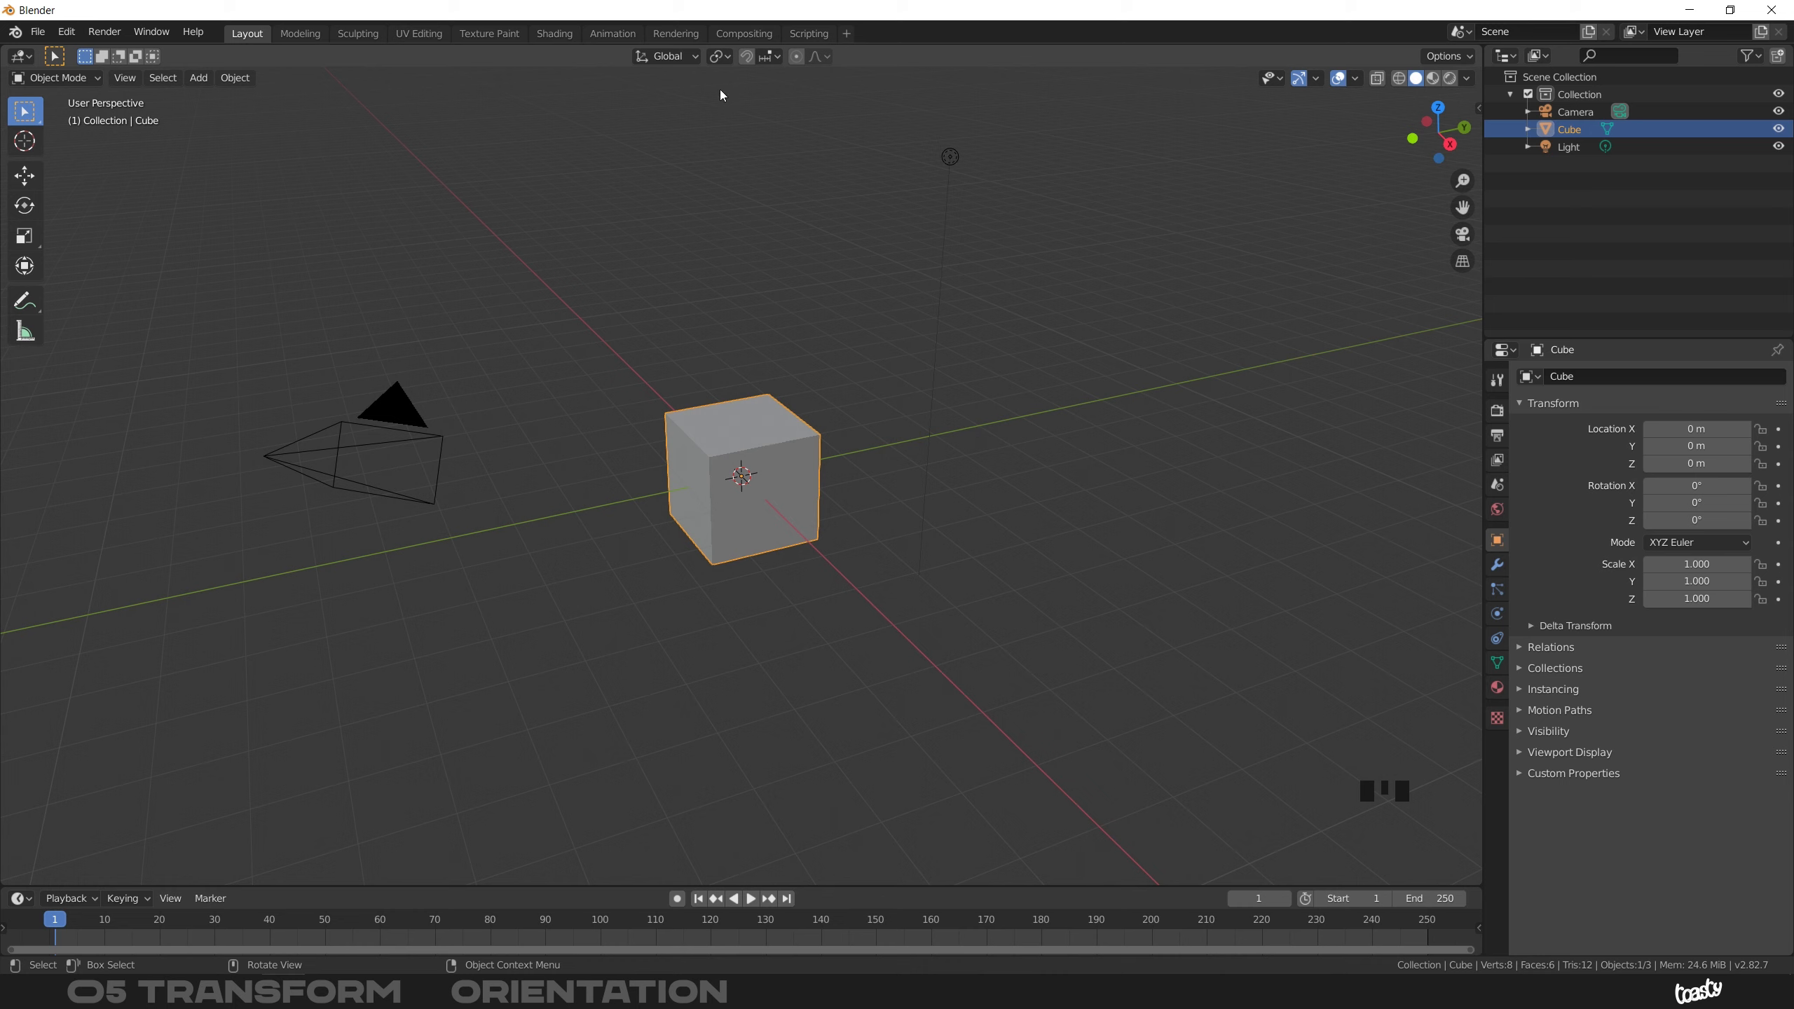
click(730, 58)
click(685, 54)
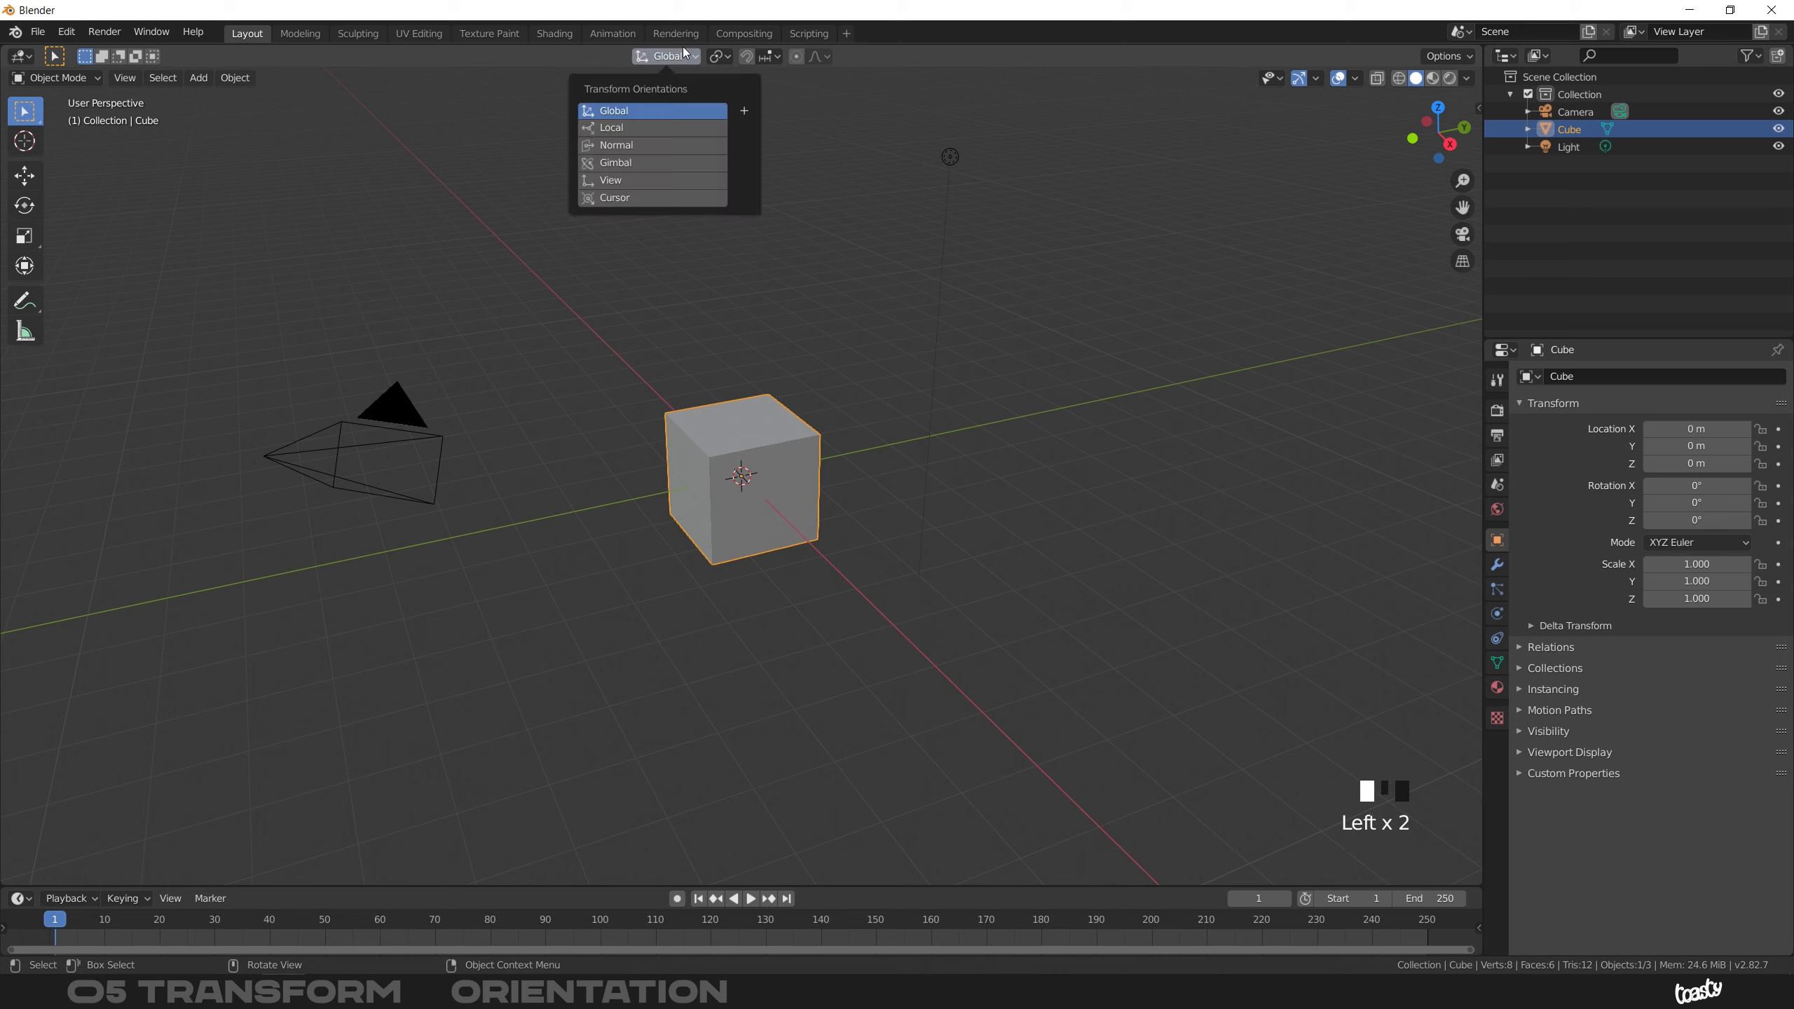